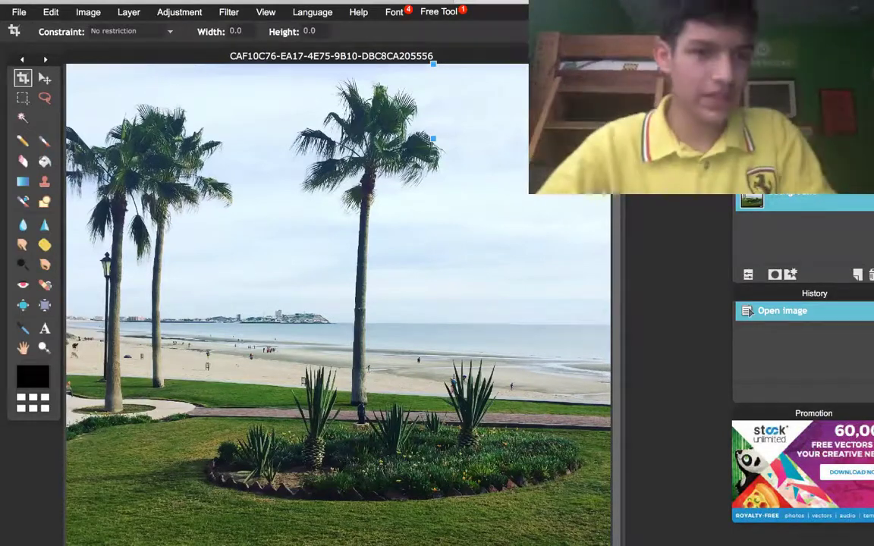
Step: Apply the pending crop to the beach photo and accept the changes
{"action": "key", "text": "Return"}
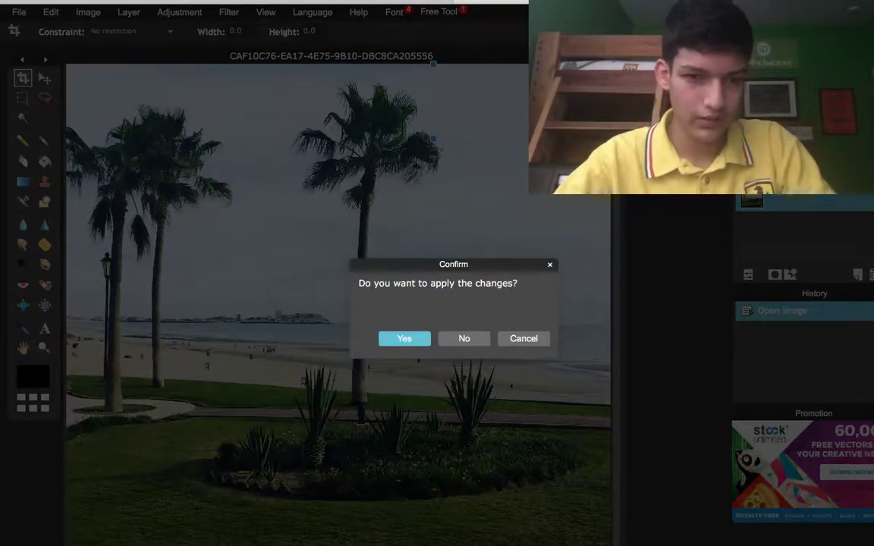
{"action": "key", "text": "Return"}
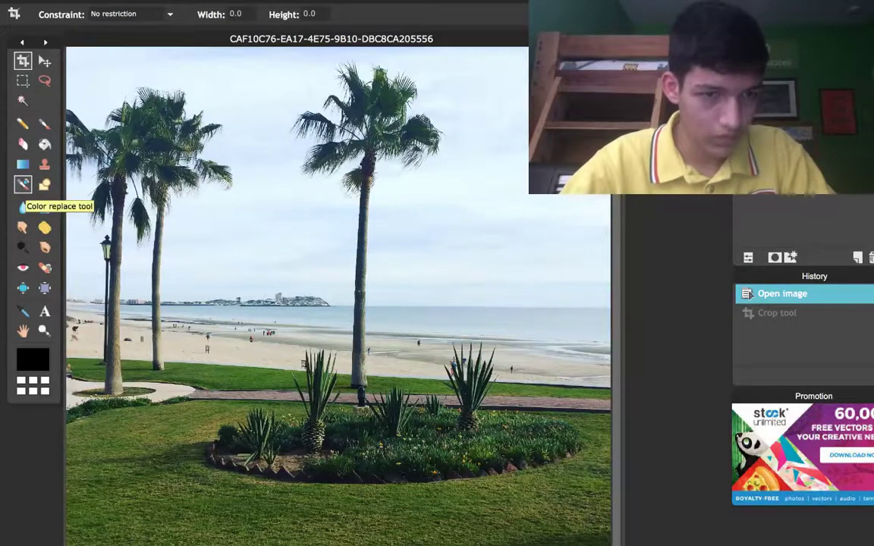
Step: Recolor a small patch of grass beside the flower bed with the Color replace tool at brush size 50 and tolerance 42
{"action": "left_click", "coordinate": [23, 185]}
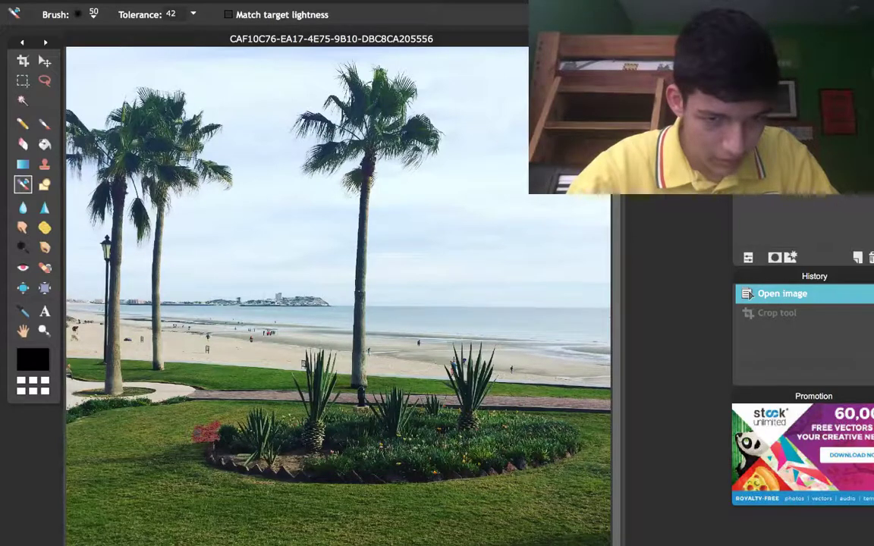
{"action": "left_click_drag", "start_coordinate": [170, 399], "coordinate": [204, 417]}
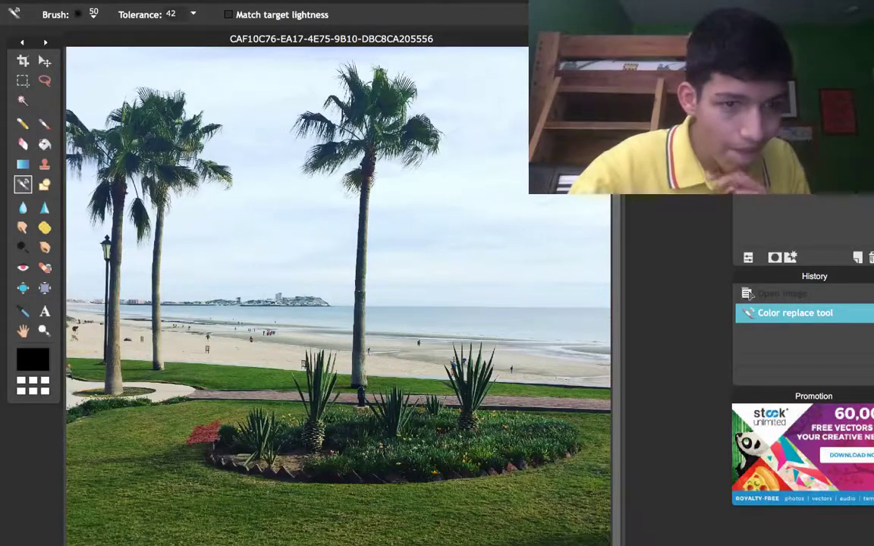
Step: Sample colors from the lawn and the red patch, ending with lawn green 506b2c as the main color
{"action": "left_click", "coordinate": [23, 311]}
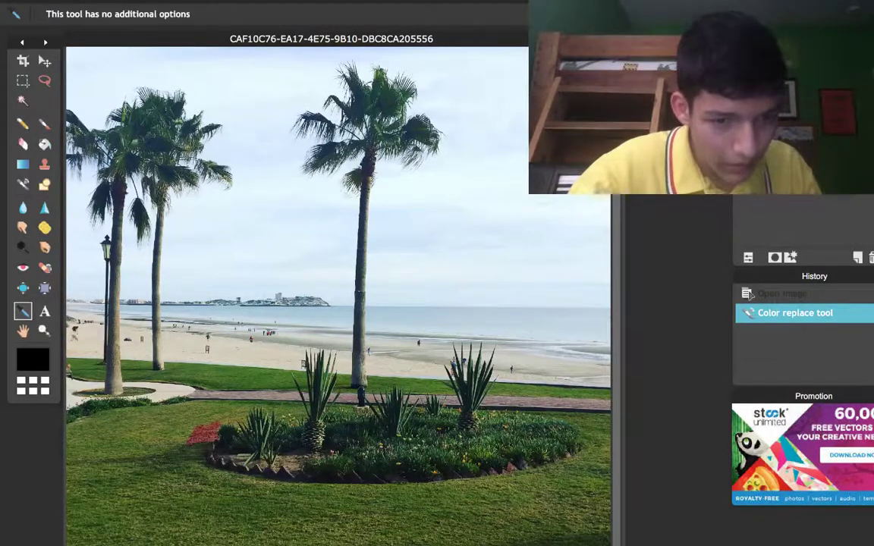
{"action": "left_click", "coordinate": [174, 518]}
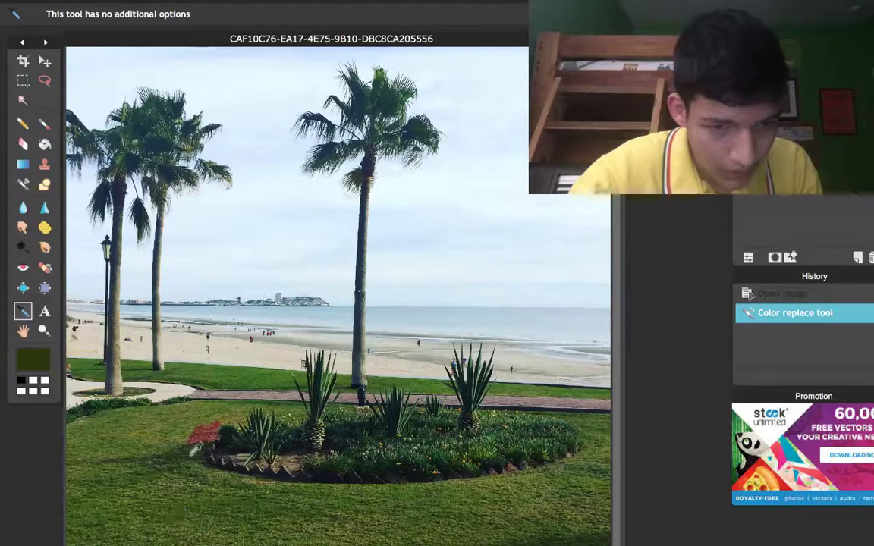
{"action": "left_click", "coordinate": [204, 431]}
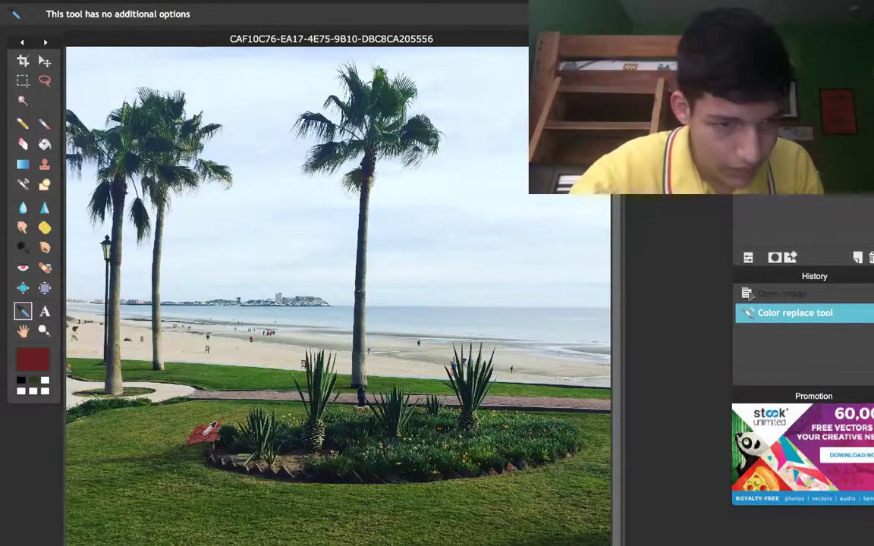
{"action": "left_click", "coordinate": [174, 447]}
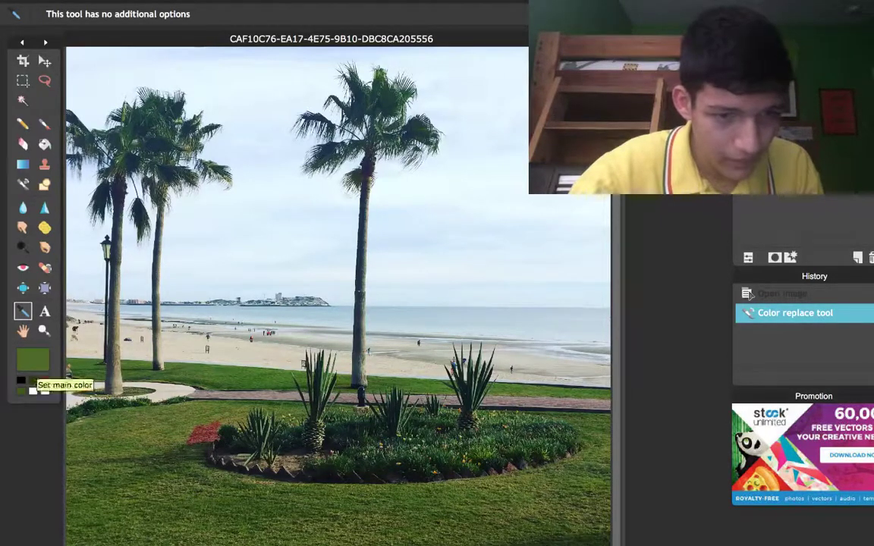
{"action": "left_click", "coordinate": [31, 363]}
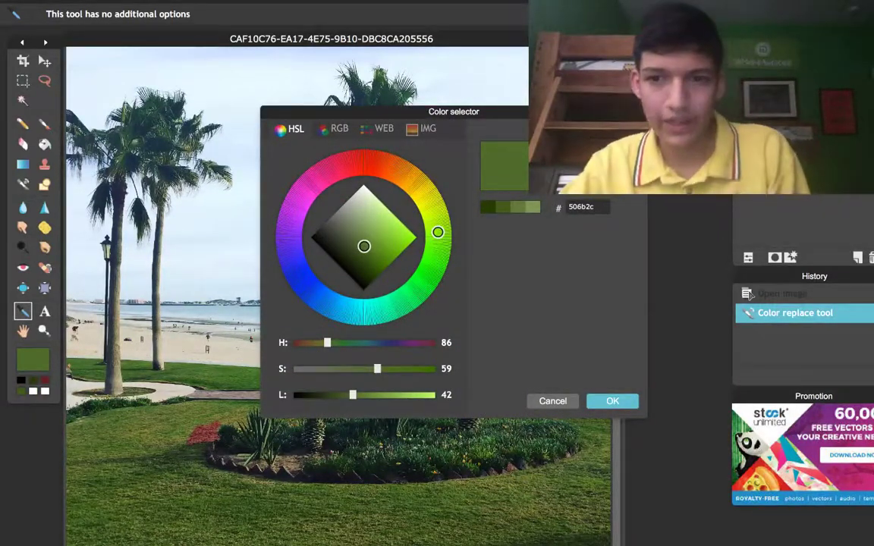
{"action": "left_click", "coordinate": [613, 400]}
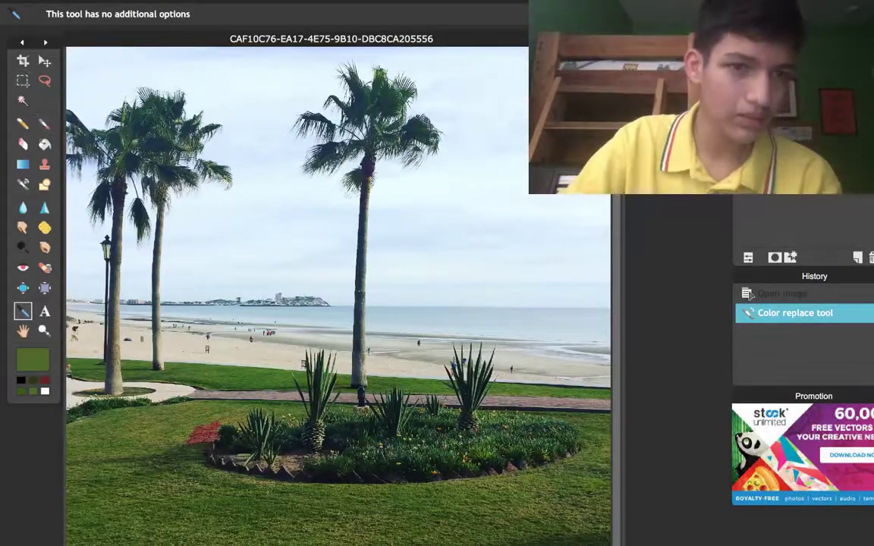
Step: Try to select the red grass patch with the Wand tool at tolerance 21, and undo the selection
{"action": "left_click", "coordinate": [44, 60]}
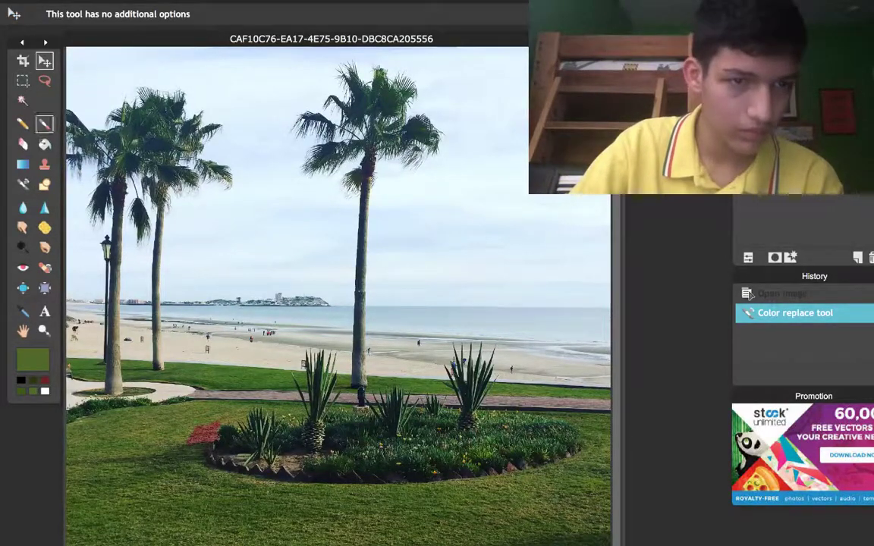
{"action": "left_click", "coordinate": [23, 101]}
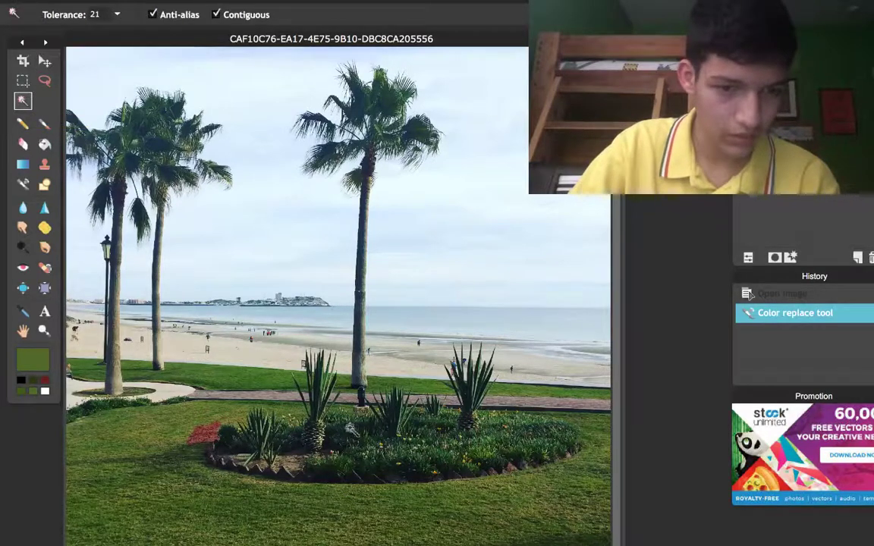
{"action": "left_click", "coordinate": [207, 438]}
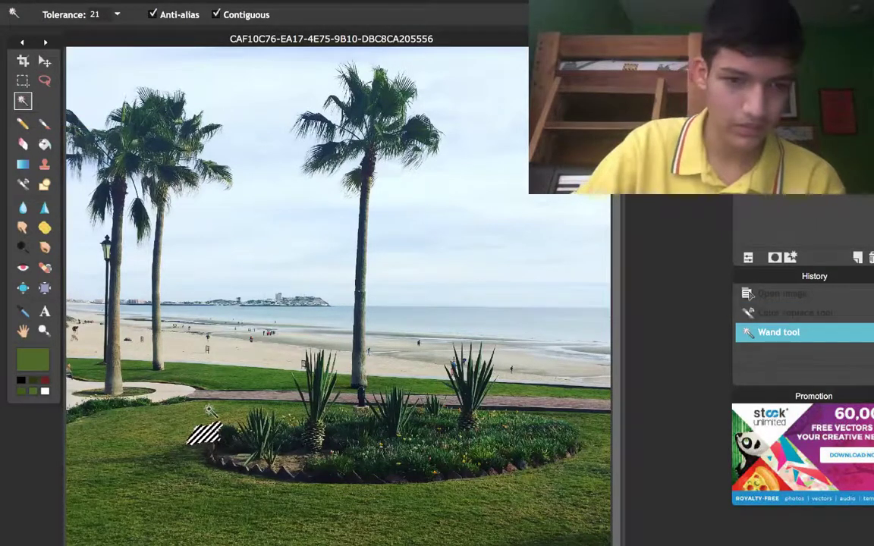
{"action": "left_click", "coordinate": [206, 449]}
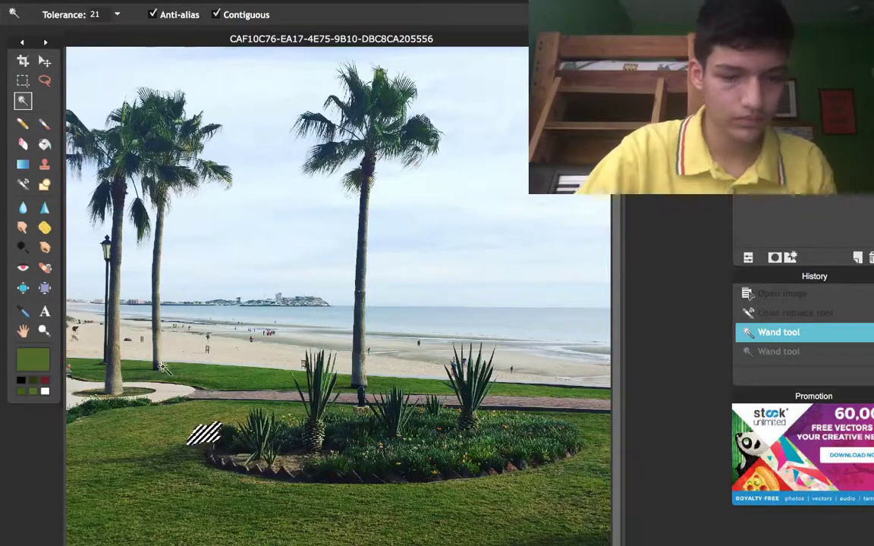
{"action": "key", "text": "ctrl+z"}
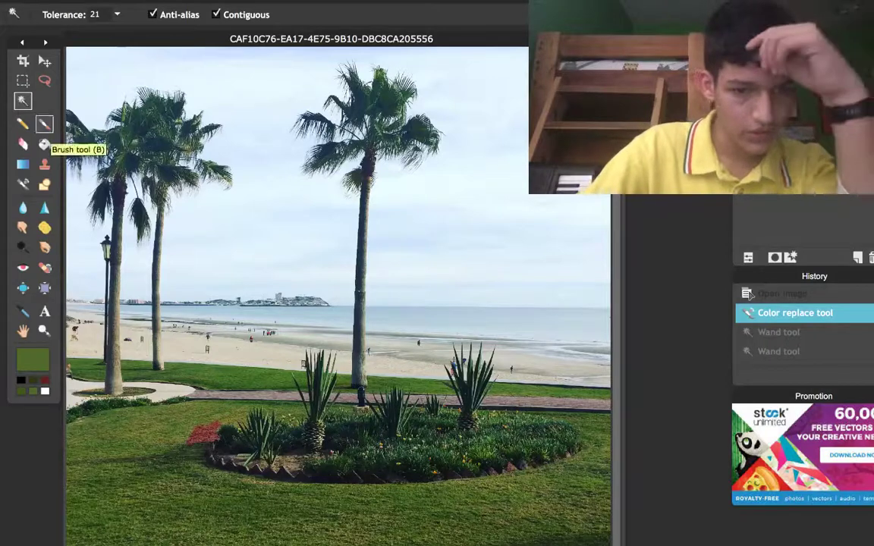
Step: Try painting over the red patch with the green Brush at size 50 and 100 opacity, undoing and redoing the stroke
{"action": "left_click", "coordinate": [44, 124]}
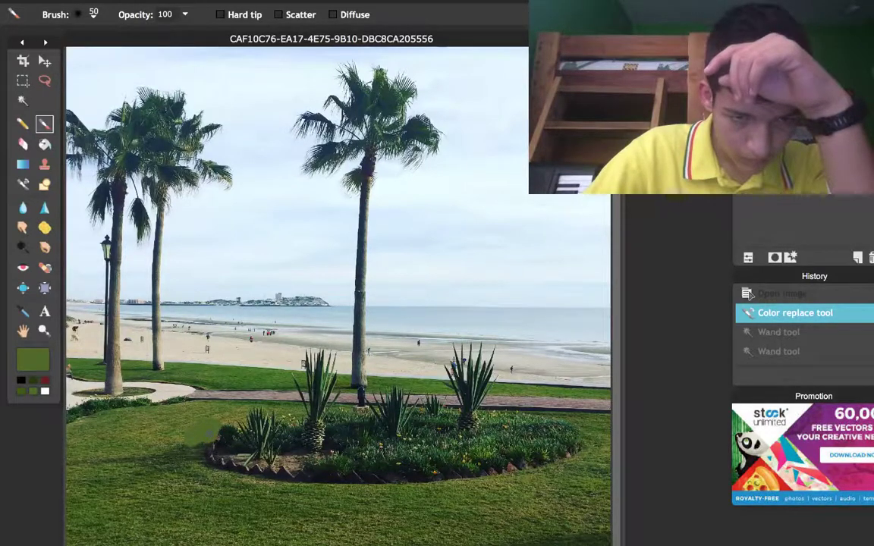
{"action": "left_click", "coordinate": [193, 434]}
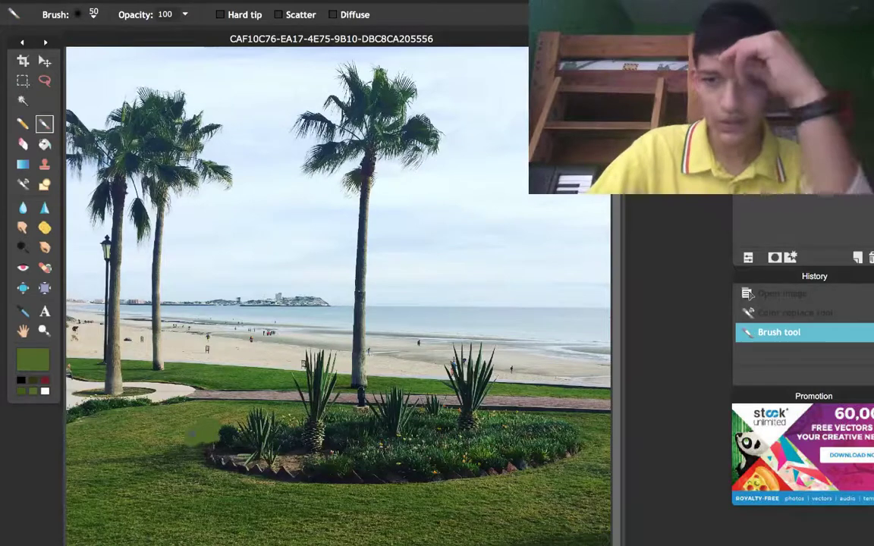
{"action": "key", "text": "ctrl+z"}
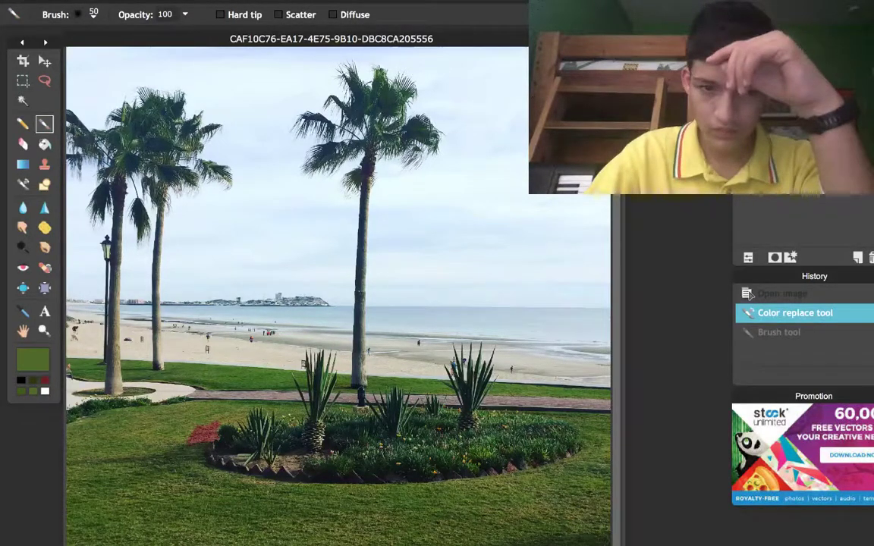
{"action": "key", "text": "ctrl+y"}
Step: Clear the image, and undo both the clearing and the green brush stroke
{"action": "key", "text": "Delete"}
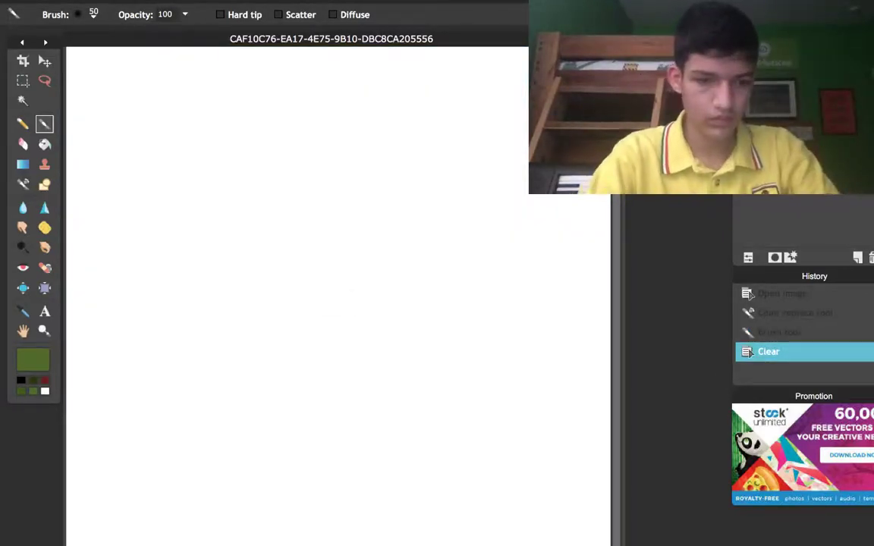
{"action": "key", "text": "ctrl+z"}
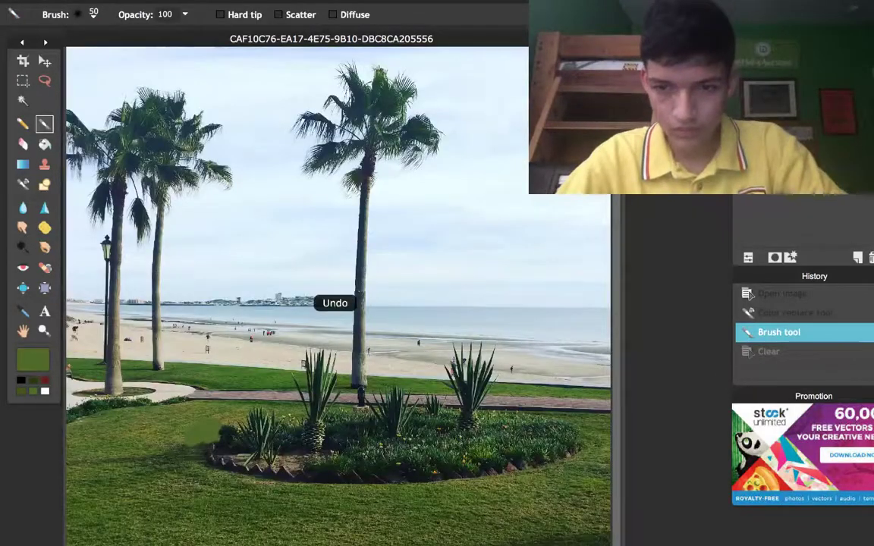
{"action": "key", "text": "ctrl+z"}
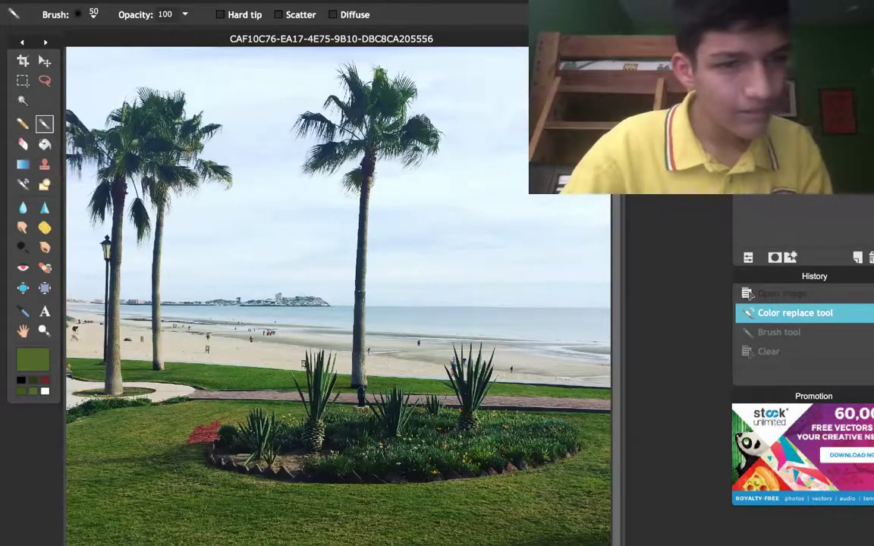
{"action": "left_click", "coordinate": [23, 184]}
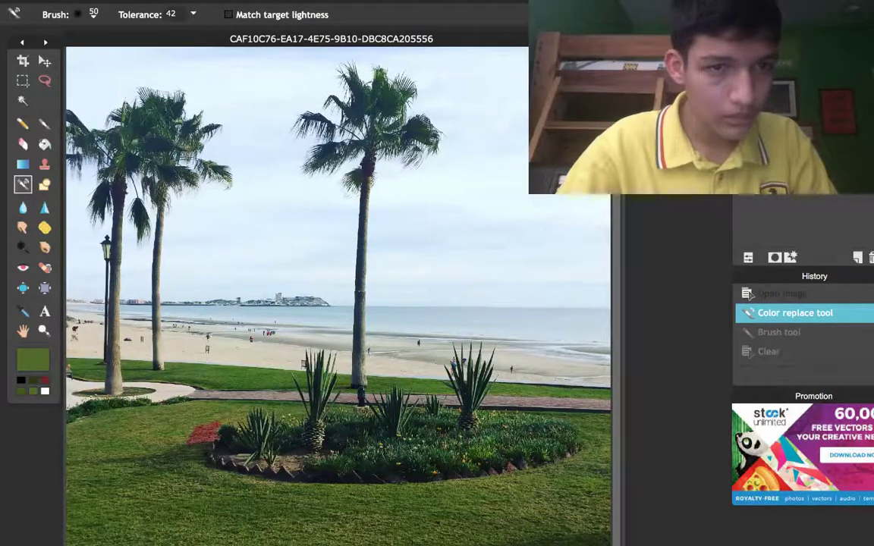
{"action": "left_click", "coordinate": [229, 14]}
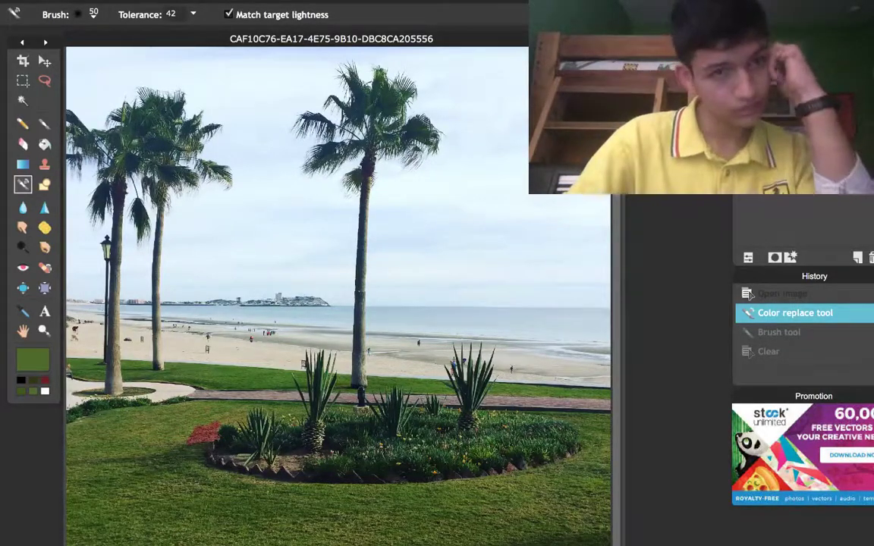
{"action": "left_click", "coordinate": [229, 14]}
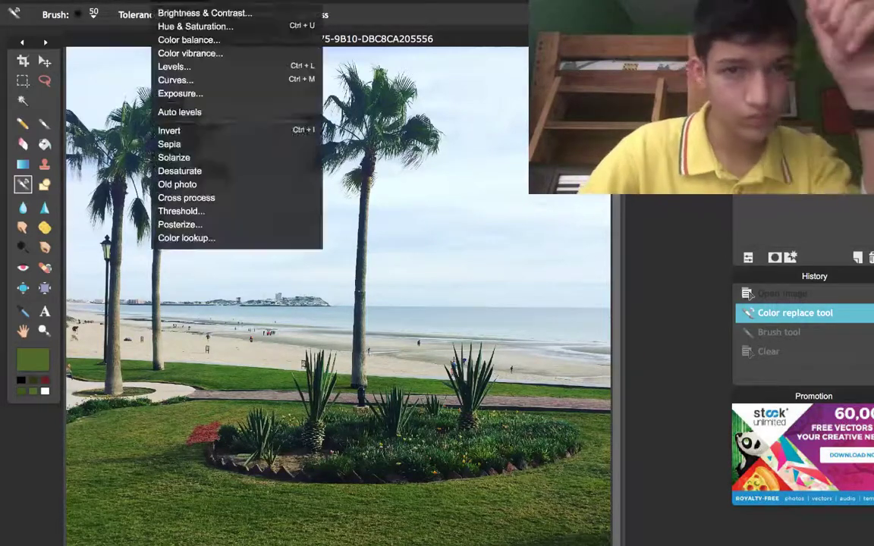
Step: Shift the hue of the whole photo to -10 with the Hue & Saturation adjustment
{"action": "left_click", "coordinate": [195, 26]}
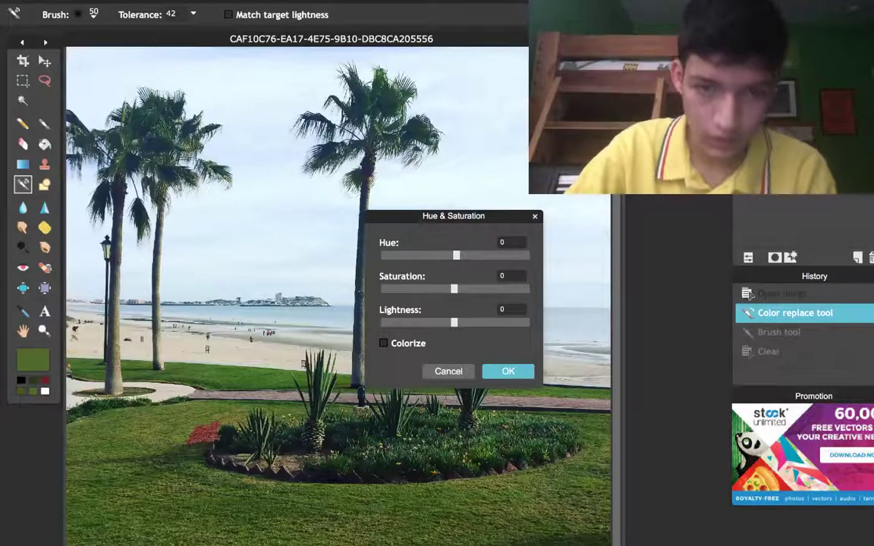
{"action": "mouse_move", "coordinate": [456, 256]}
{"action": "left_mouse_down"}
{"action": "mouse_move", "coordinate": [485, 256]}
{"action": "mouse_move", "coordinate": [430, 255]}
{"action": "mouse_move", "coordinate": [449, 256]}
{"action": "left_mouse_up"}
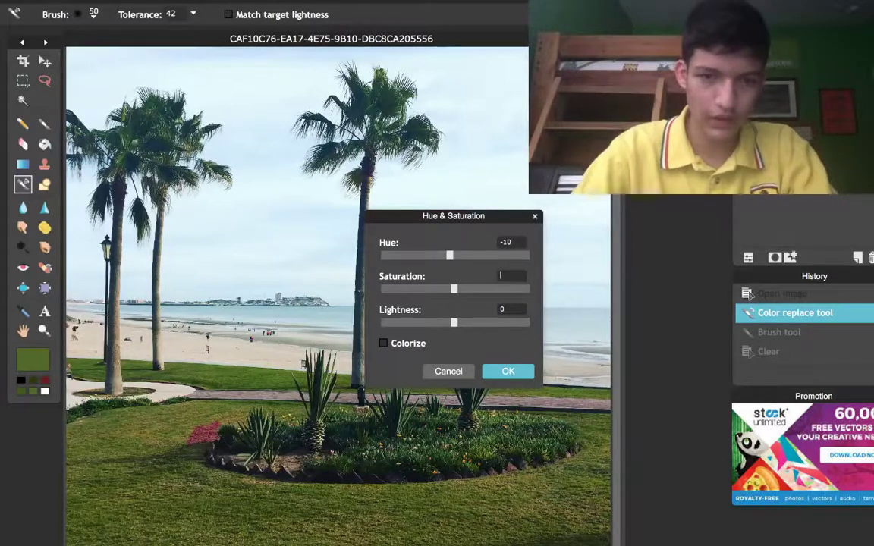
{"action": "key", "text": "Return"}
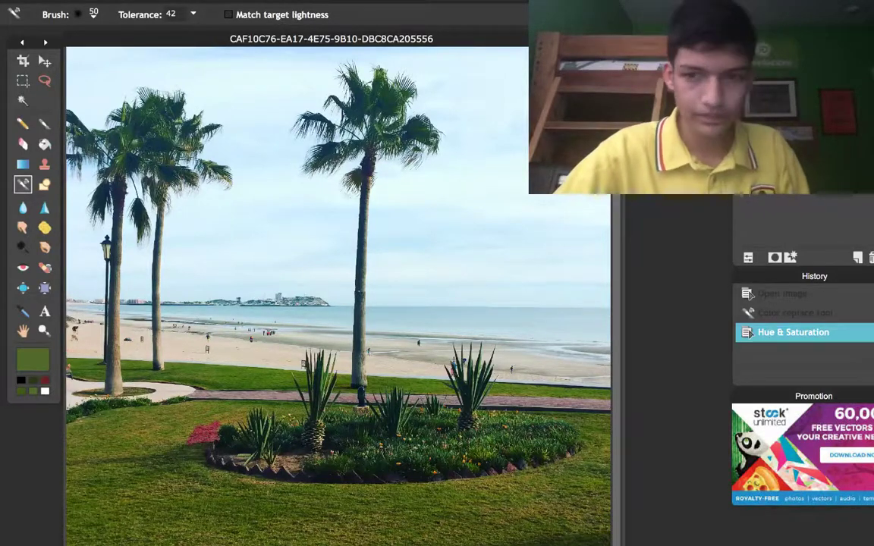
Step: Undo and redo the recent edits to compare the photo's versions, ending with only the hue adjustment undone
{"action": "key", "text": "ctrl+z"}
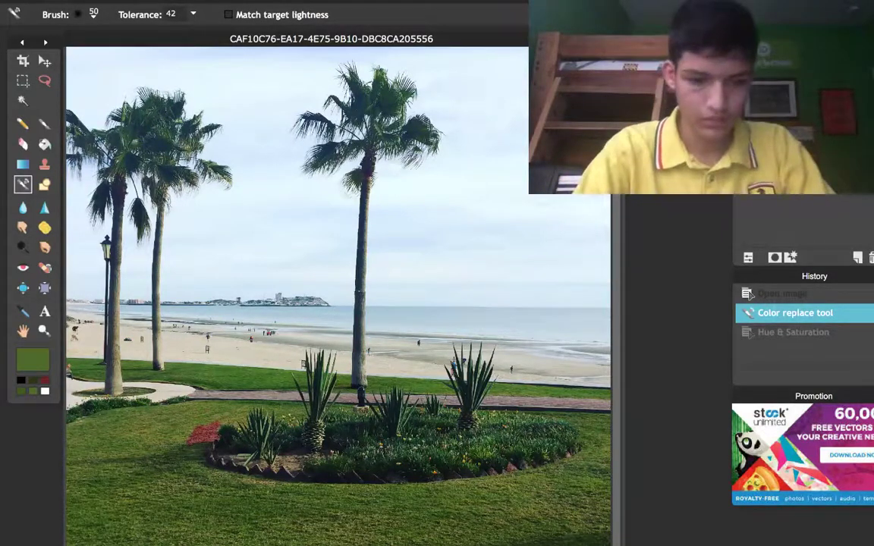
{"action": "key", "text": "ctrl+z"}
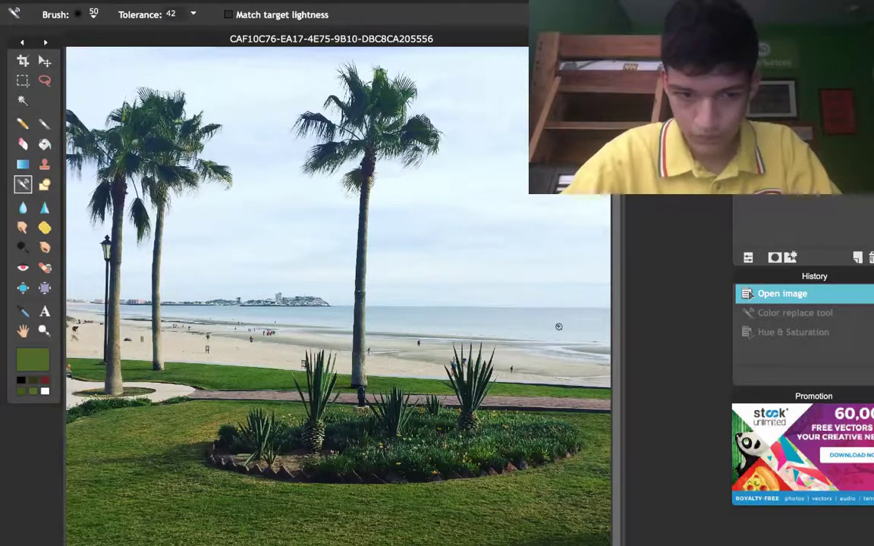
{"action": "key", "text": "ctrl+y"}
{"action": "key", "text": "ctrl+y"}
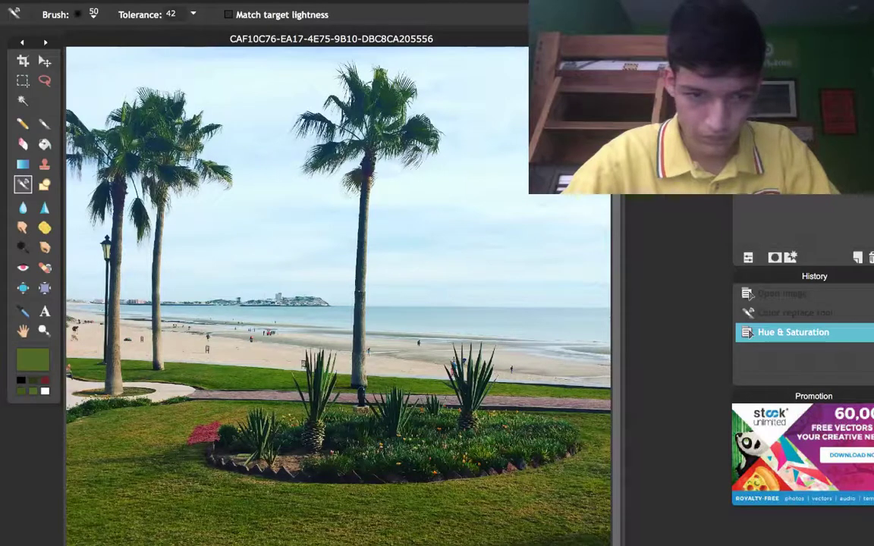
{"action": "key", "text": "ctrl+z"}
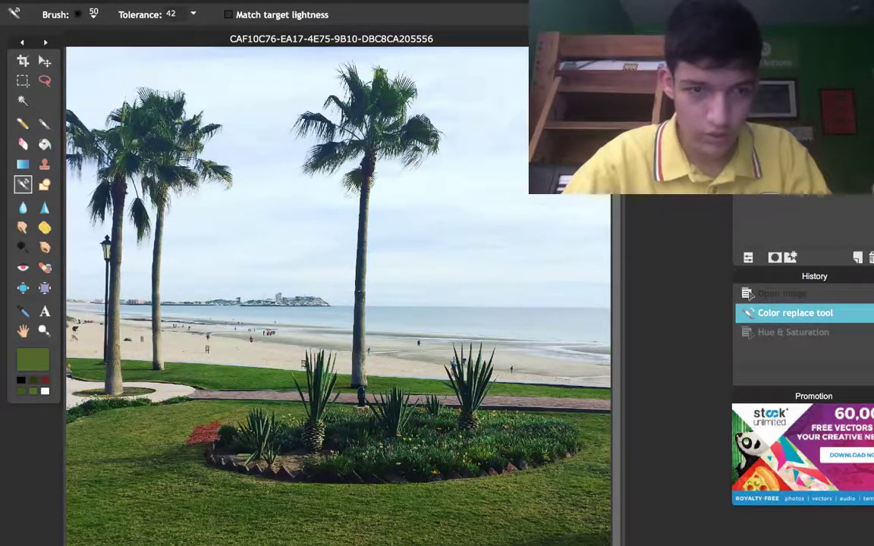
{"action": "key", "text": "ctrl+y"}
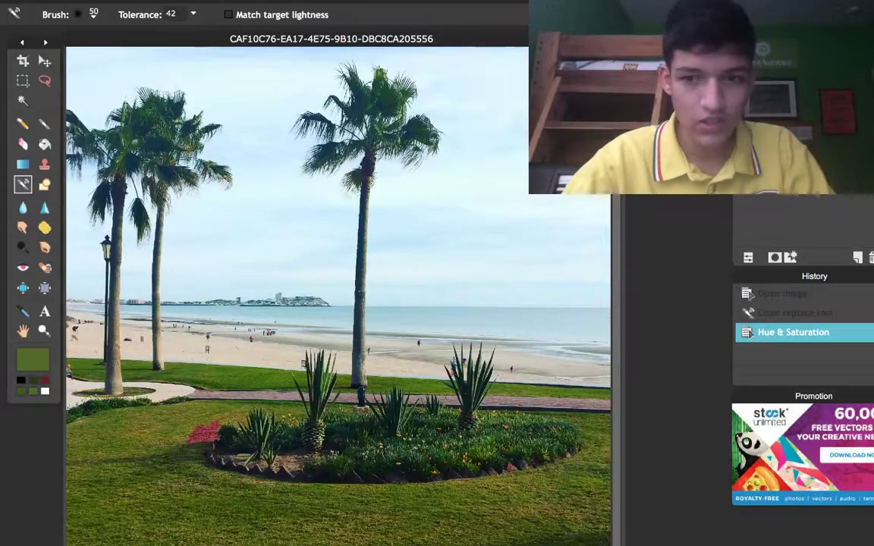
{"action": "key", "text": "ctrl+z"}
{"action": "key", "text": "ctrl+y"}
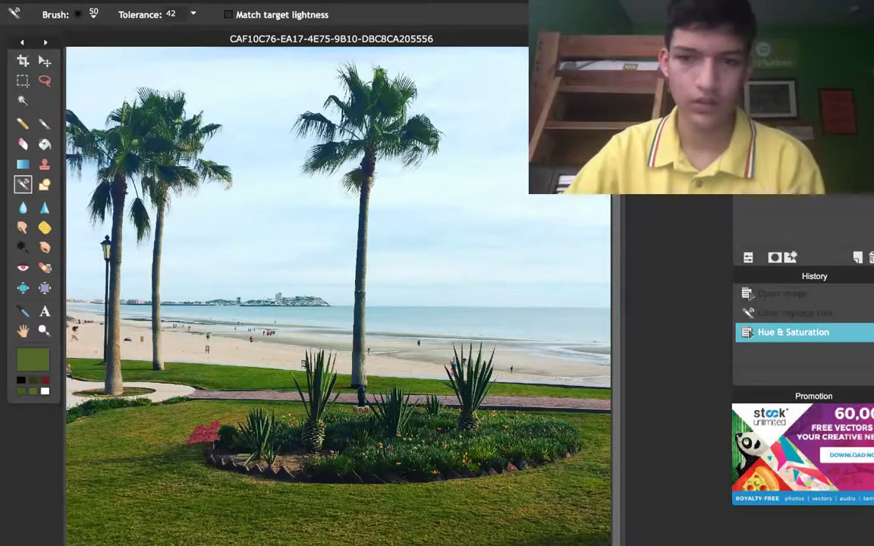
{"action": "key", "text": "ctrl+z"}
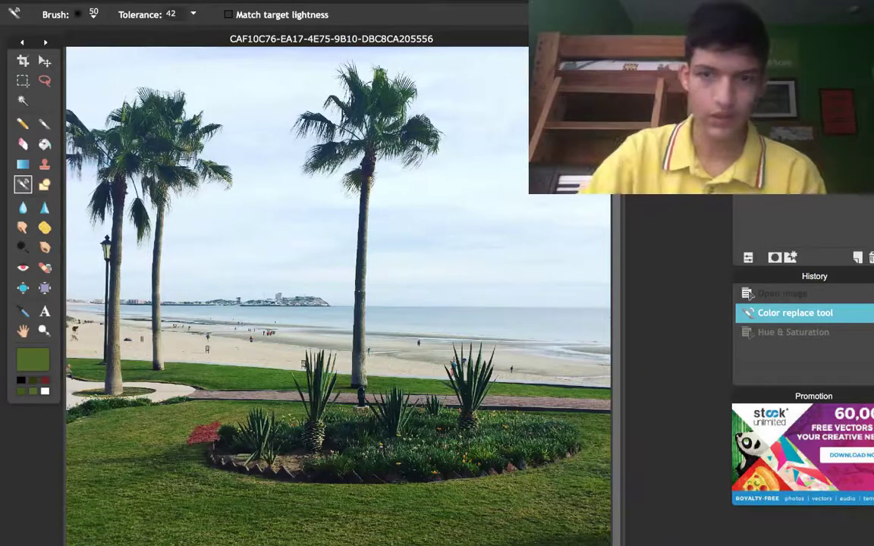
Step: Clear the entire content of the photo layer
{"action": "key", "text": "Delete"}
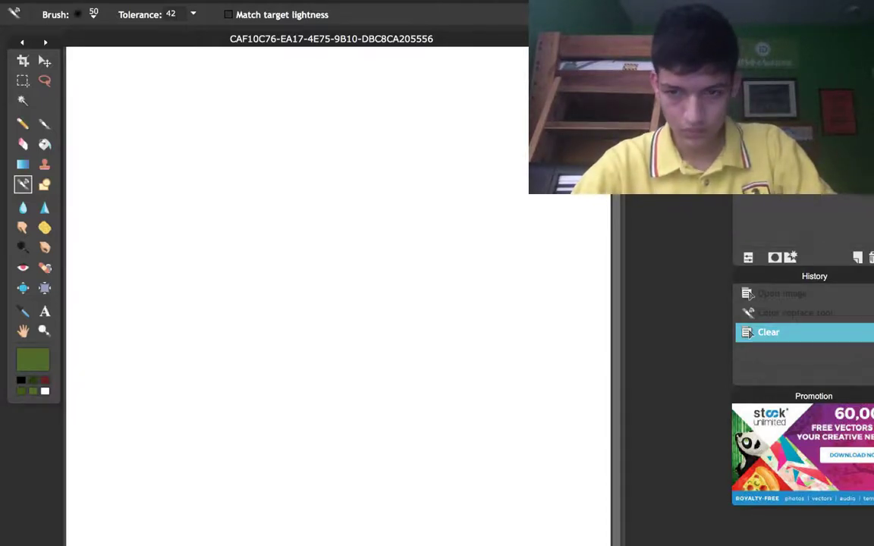
Step: Undo the clearing of the photo, and recolor the red patch on the lawn green with the Color Replace tool
{"action": "key", "text": "ctrl+z"}
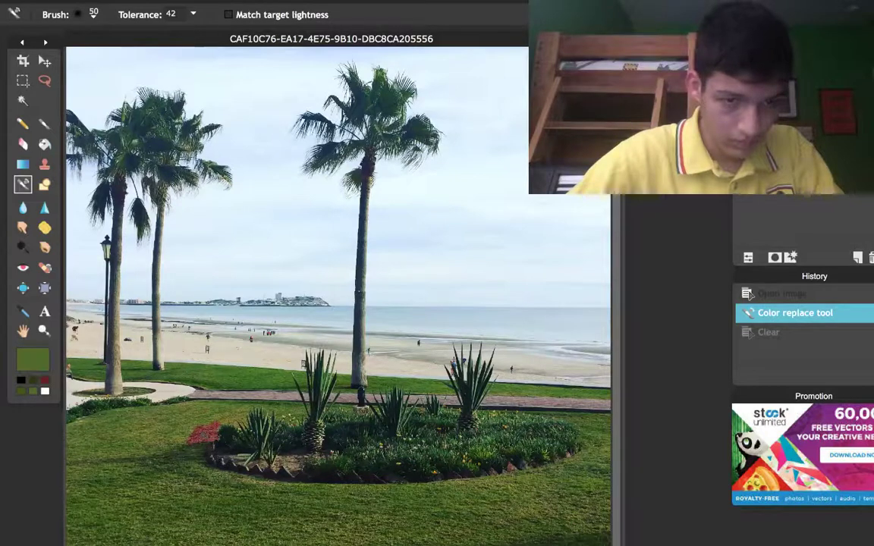
{"action": "left_click", "coordinate": [187, 394]}
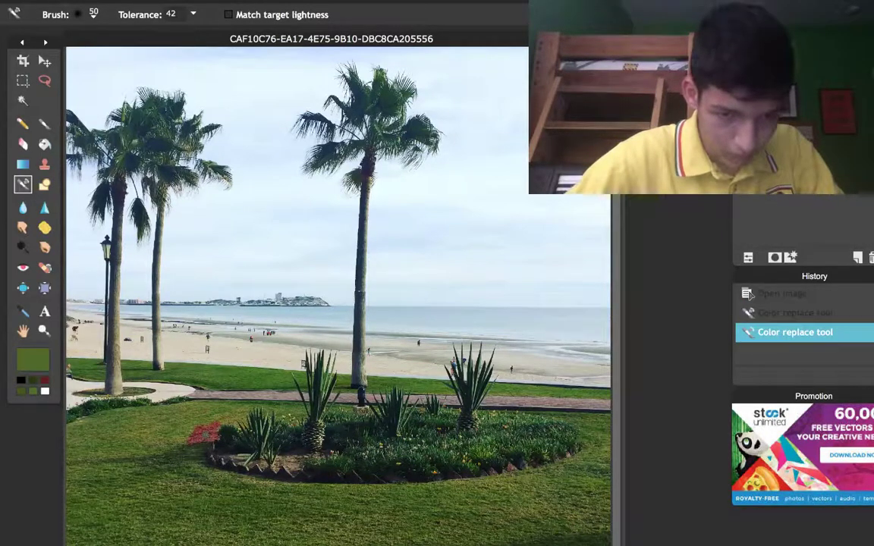
{"action": "left_click", "coordinate": [188, 390]}
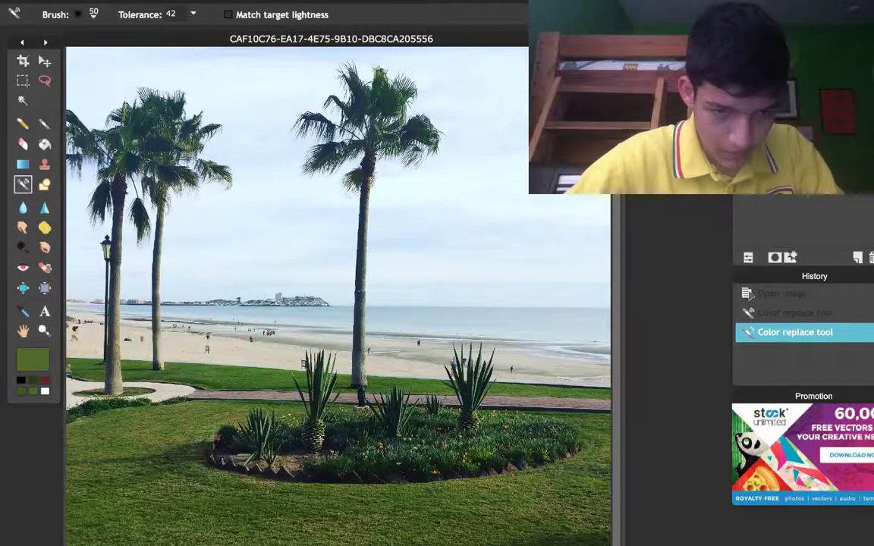
{"action": "left_click", "coordinate": [191, 393]}
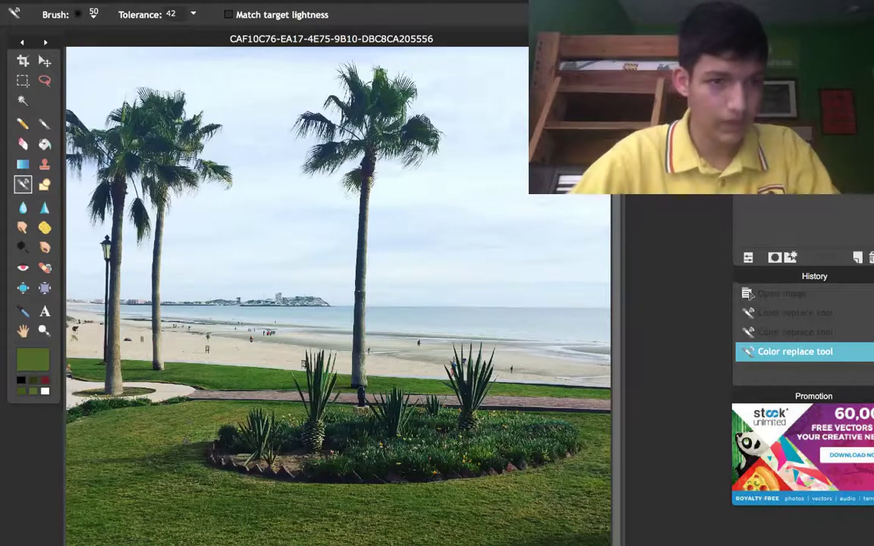
{"action": "left_click", "coordinate": [167, 407]}
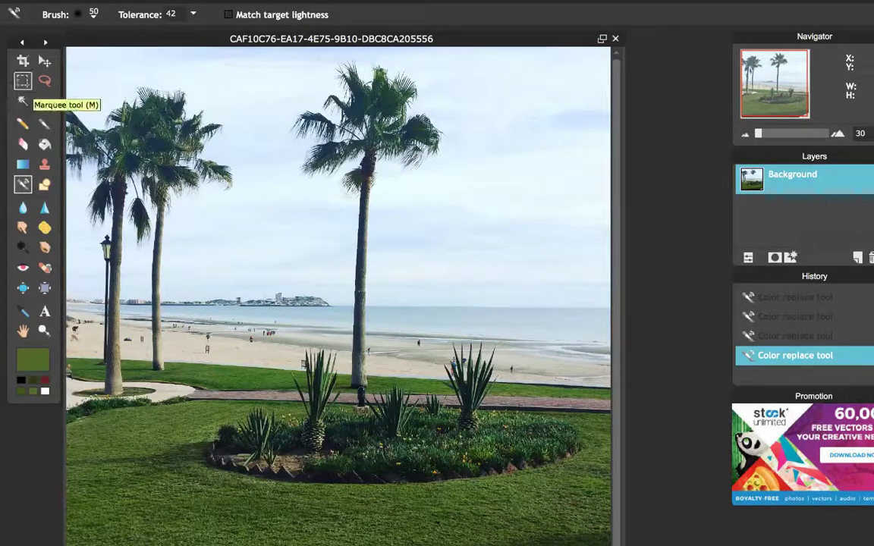
Step: Open the Brightness & Contrast adjustment for the photo and try the contrast at 100
{"action": "left_click", "coordinate": [44, 61]}
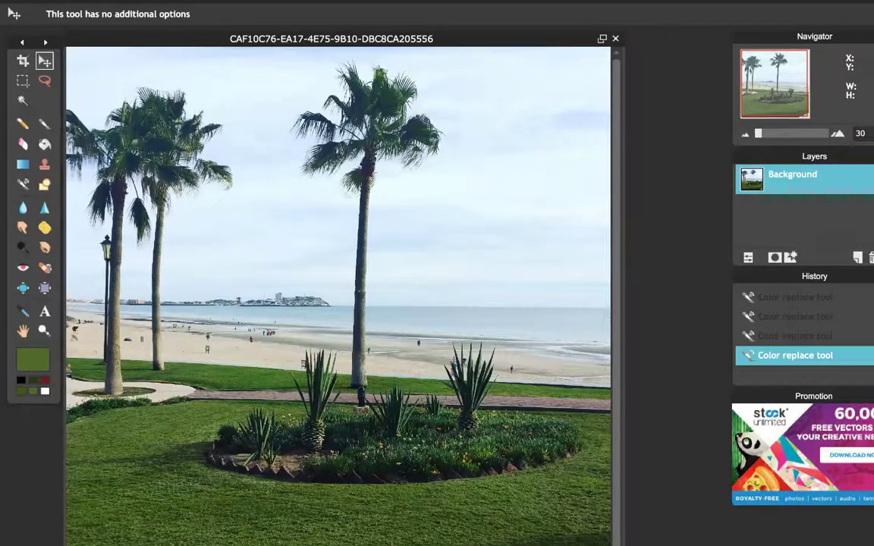
{"action": "left_click", "coordinate": [113, 1]}
{"action": "left_click", "coordinate": [156, 1]}
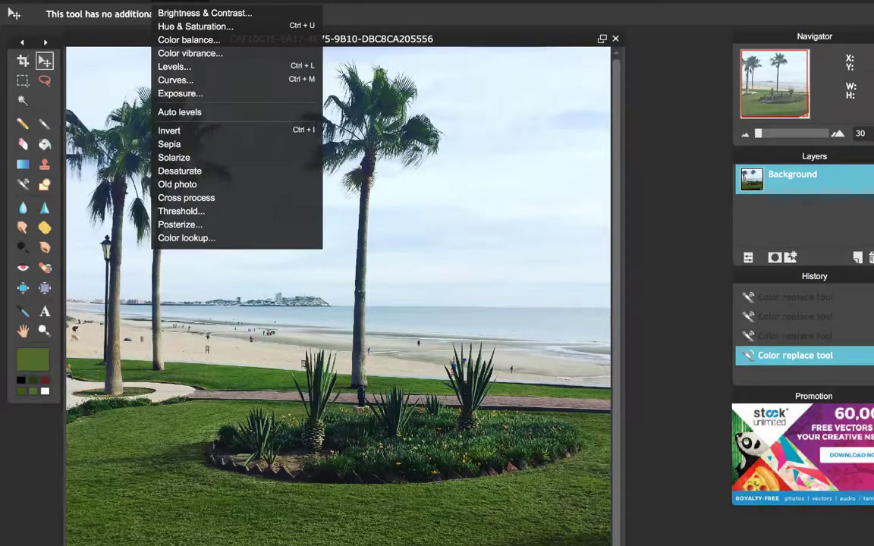
{"action": "left_click", "coordinate": [205, 13]}
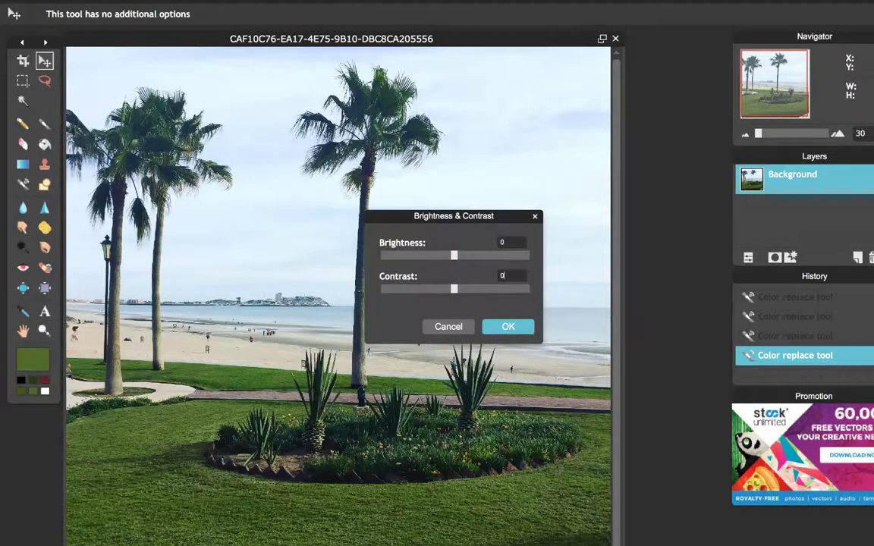
{"action": "left_click", "coordinate": [503, 275]}
{"action": "key", "text": "BackSpace"}
{"action": "type", "text": "100"}
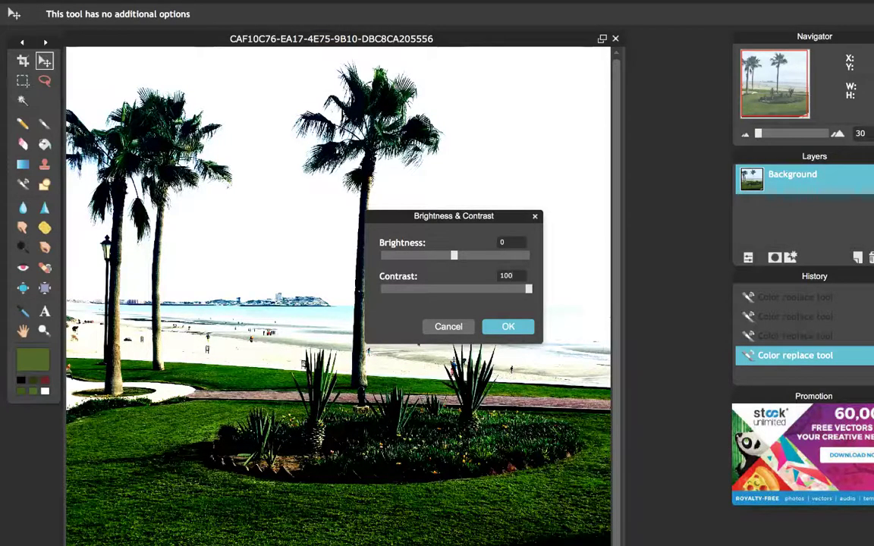
Step: Try slight contrast changes on the photo, ending with a contrast of -9
{"action": "key", "text": "BackSpace"}
{"action": "key", "text": "BackSpace"}
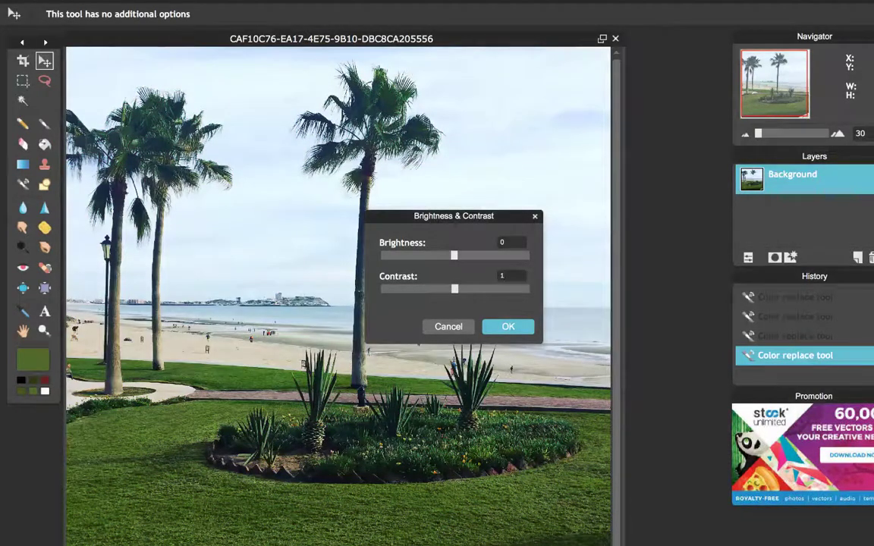
{"action": "type", "text": "0"}
{"action": "key", "text": "BackSpace"}
{"action": "key", "text": "BackSpace"}
{"action": "type", "text": "-"}
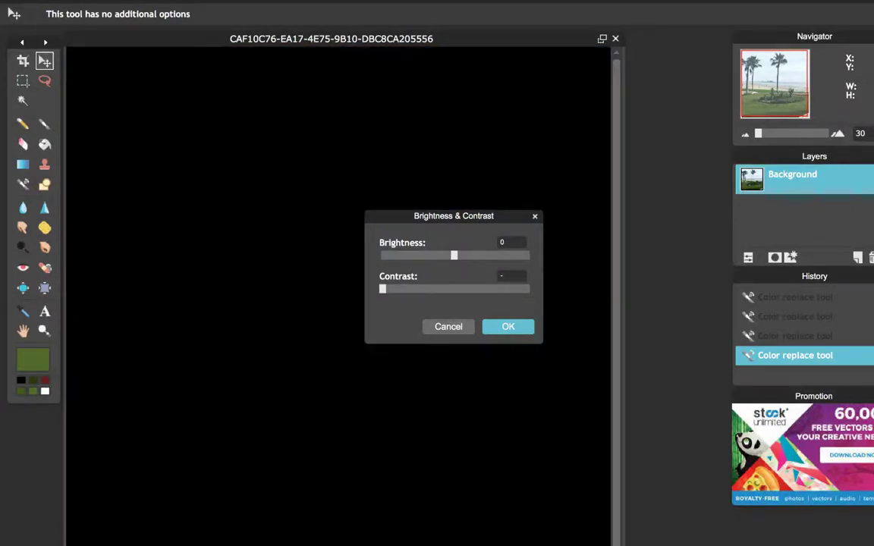
{"action": "key", "text": "BackSpace"}
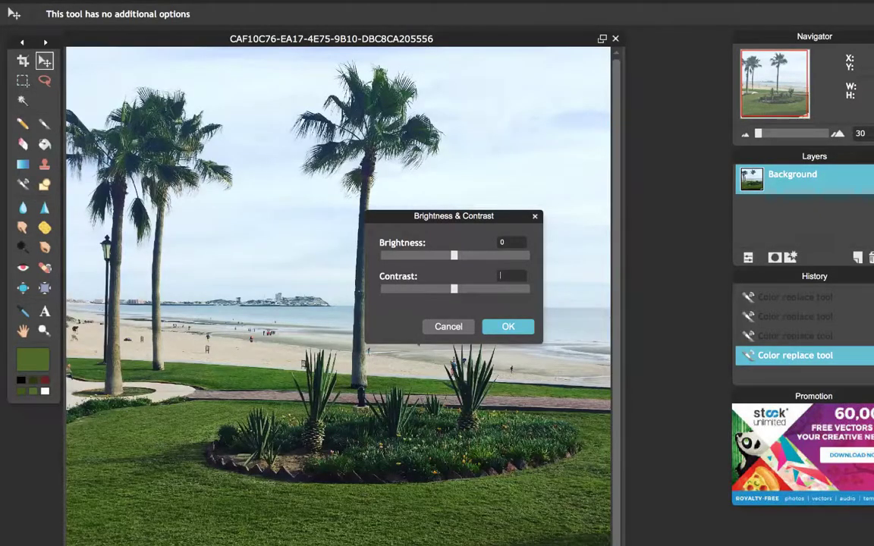
{"action": "type", "text": "1"}
{"action": "key", "text": "BackSpace"}
{"action": "type", "text": "-1"}
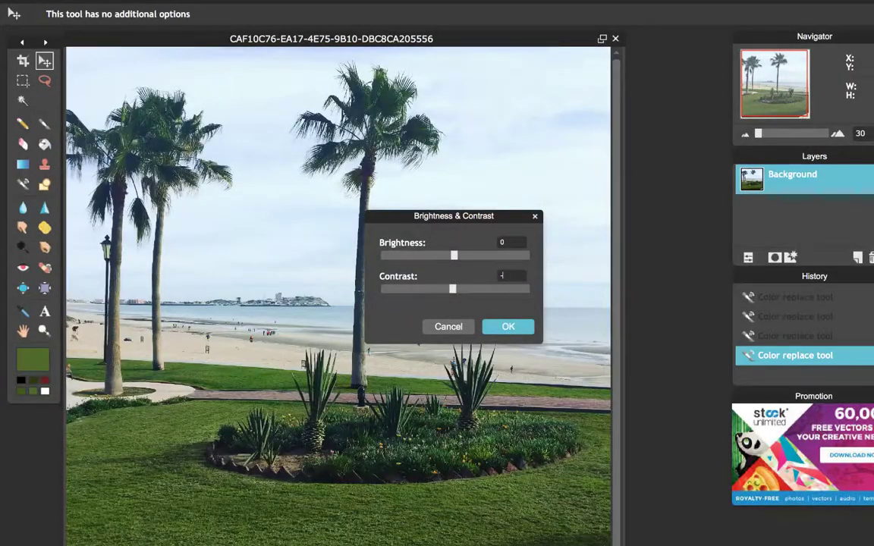
{"action": "key", "text": "BackSpace"}
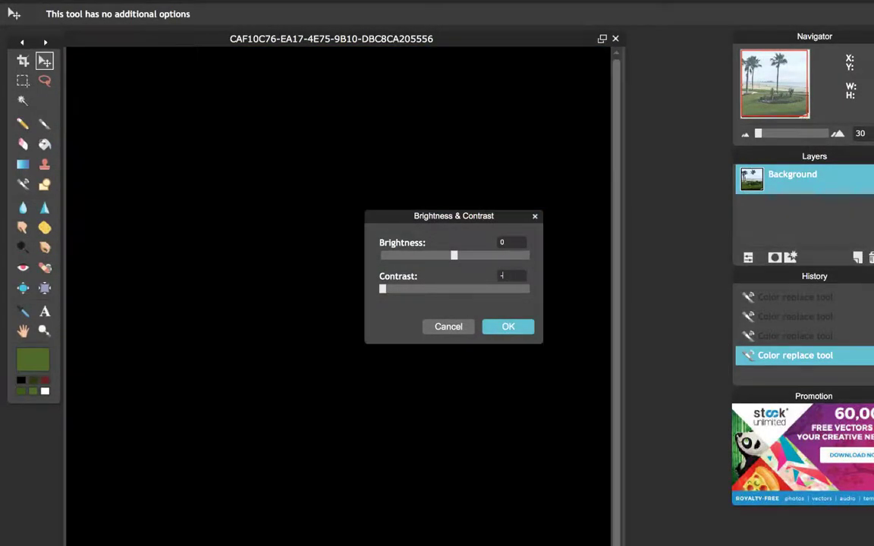
{"action": "type", "text": "9"}
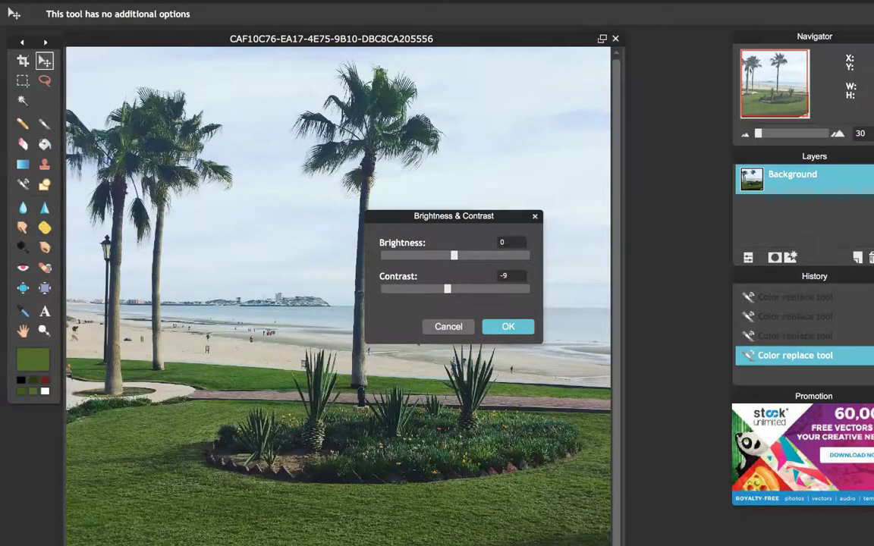
Step: Try lowering the photo's contrast to -100, comparing it with -10
{"action": "key", "text": "BackSpace"}
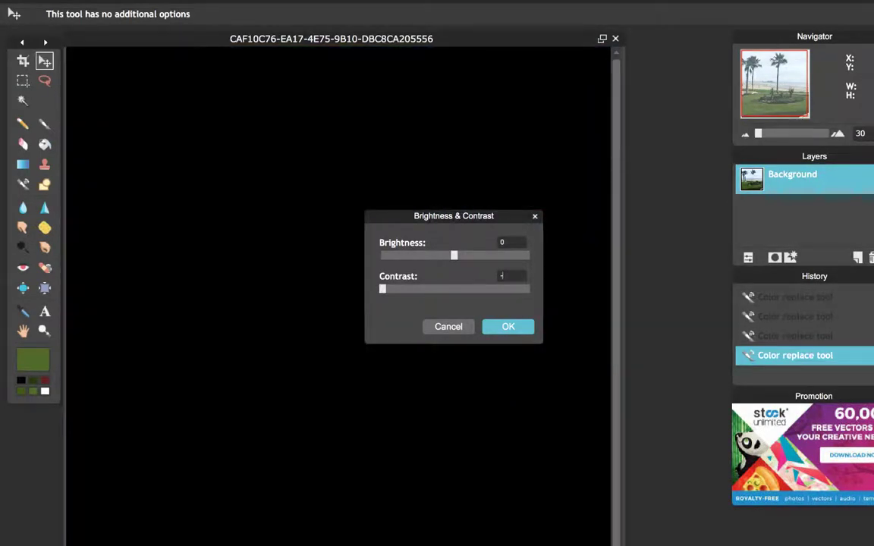
{"action": "type", "text": "100"}
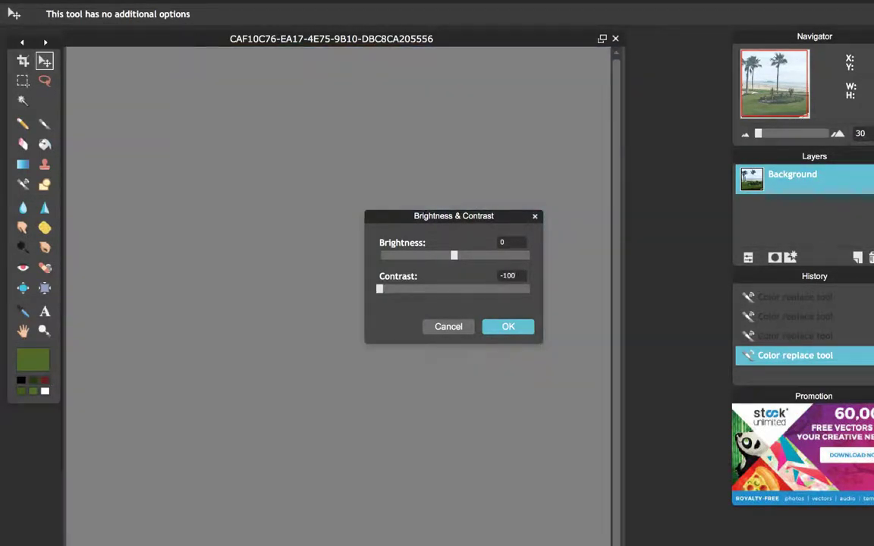
{"action": "key", "text": "BackSpace"}
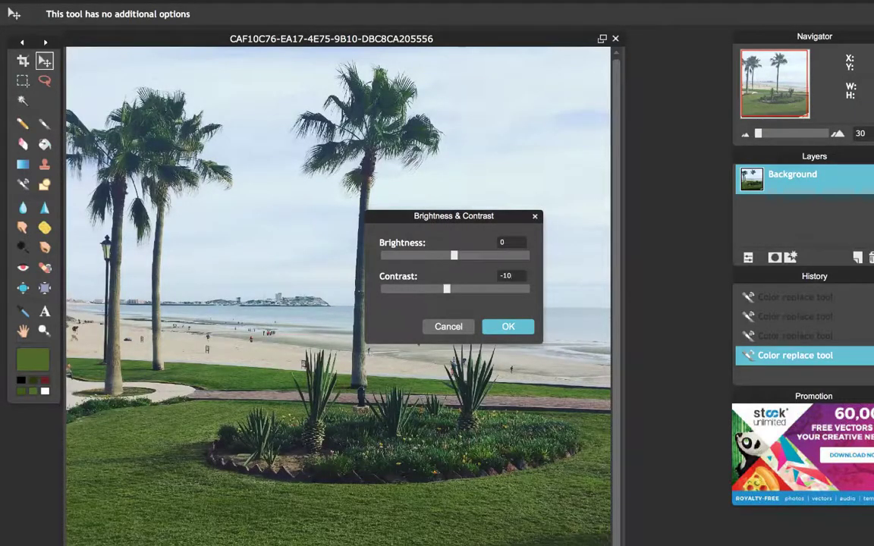
{"action": "key", "text": "BackSpace"}
{"action": "key", "text": "BackSpace"}
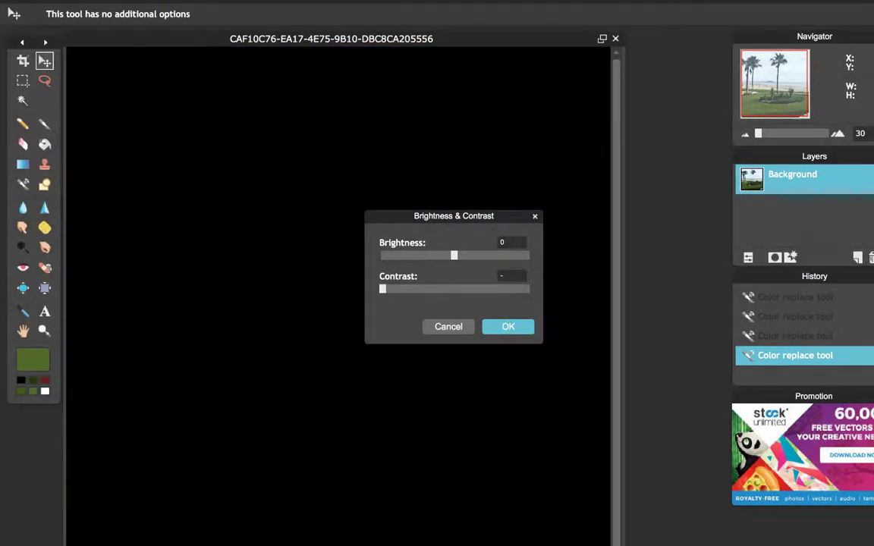
{"action": "type", "text": "100"}
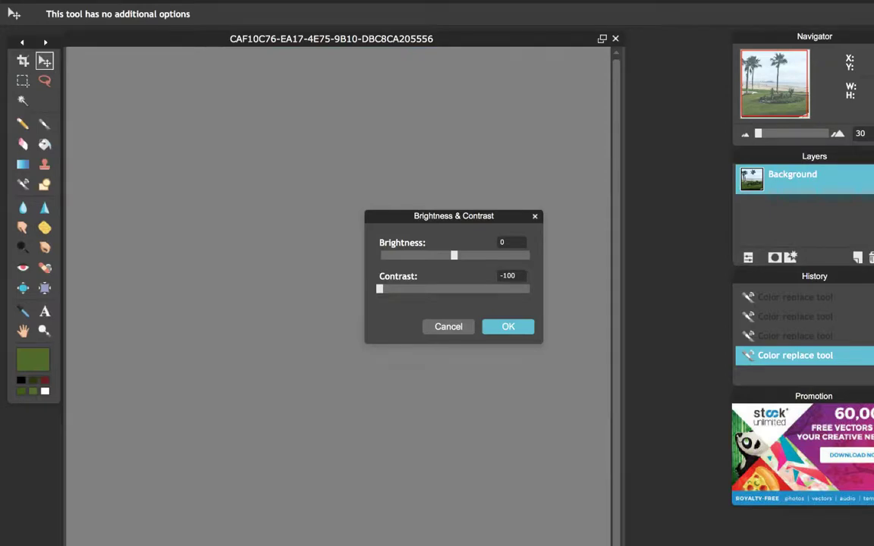
Step: Try the contrast at 100 and 10, and set it to 4
{"action": "key", "text": "BackSpace"}
{"action": "key", "text": "BackSpace"}
{"action": "key", "text": "BackSpace"}
{"action": "key", "text": "BackSpace"}
{"action": "type", "text": "100"}
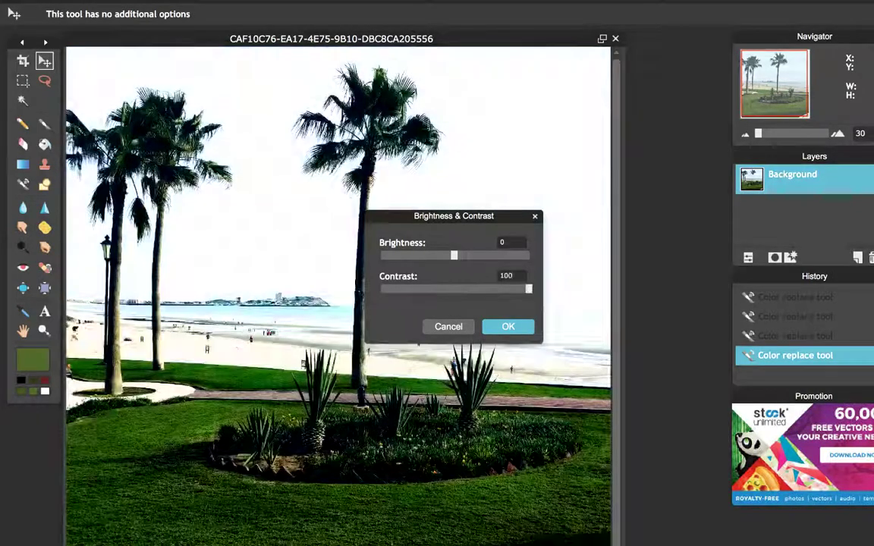
{"action": "key", "text": "BackSpace"}
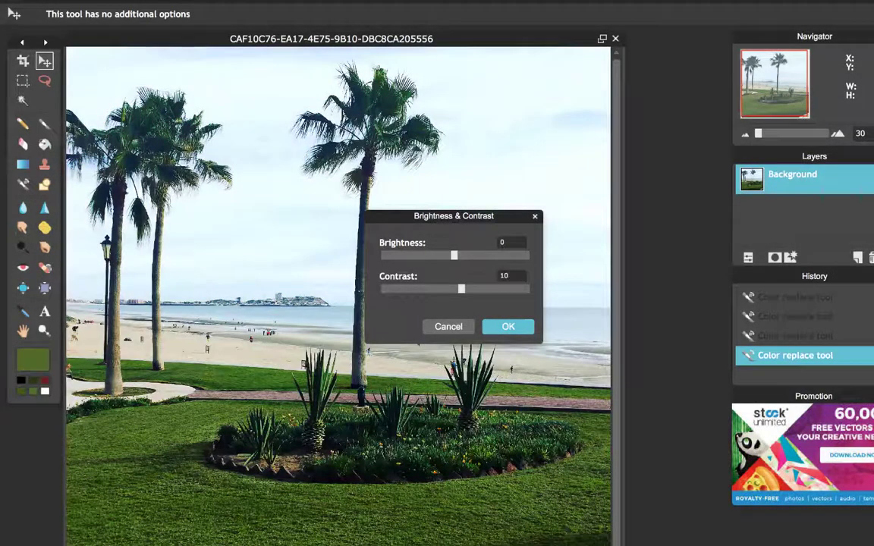
{"action": "key", "text": "BackSpace"}
{"action": "key", "text": "BackSpace"}
{"action": "type", "text": "4"}
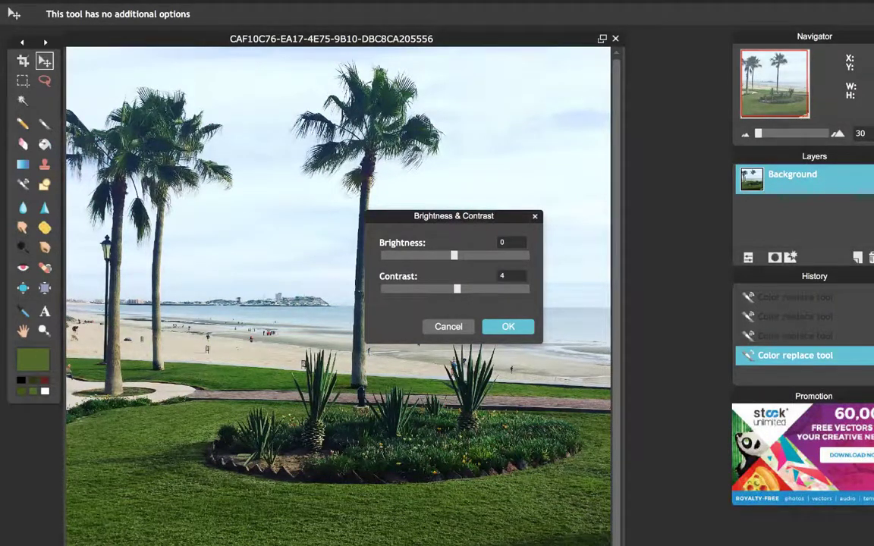
Step: Try brightening the photo by setting the brightness to 5
{"action": "left_click", "coordinate": [512, 242]}
{"action": "key", "text": "BackSpace"}
{"action": "type", "text": "20"}
{"action": "key", "text": "BackSpace"}
{"action": "key", "text": "BackSpace"}
{"action": "type", "text": "20"}
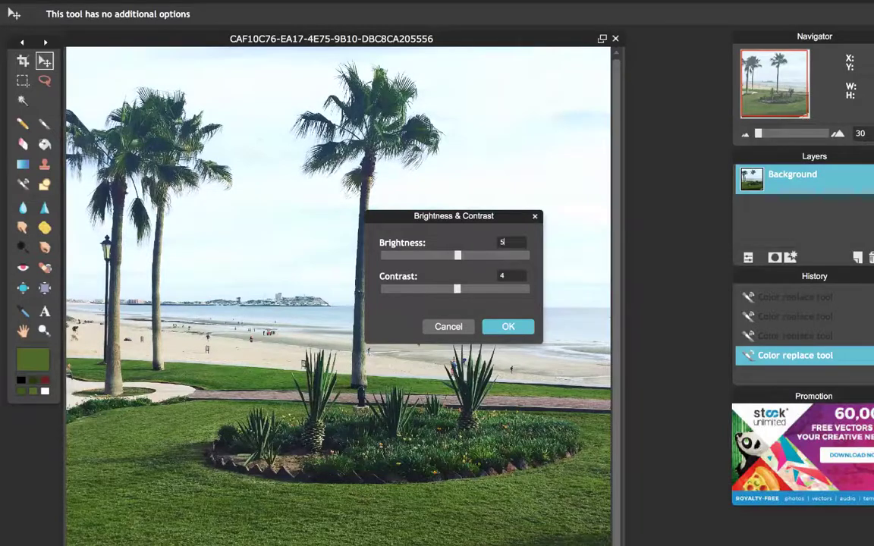
Step: Try the brightness at -2 and -6, set it to -4, and apply the adjustment
{"action": "key", "text": "BackSpace"}
{"action": "key", "text": "BackSpace"}
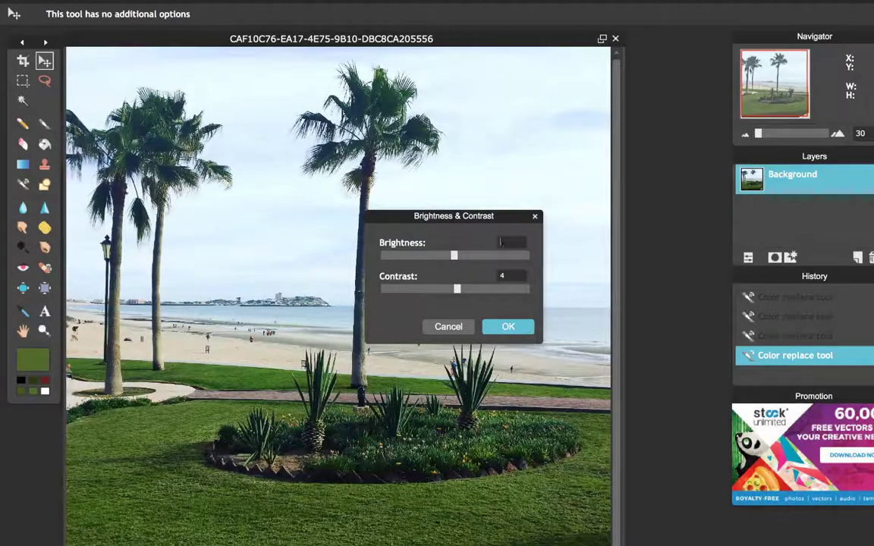
{"action": "type", "text": "-"}
{"action": "type", "text": "3"}
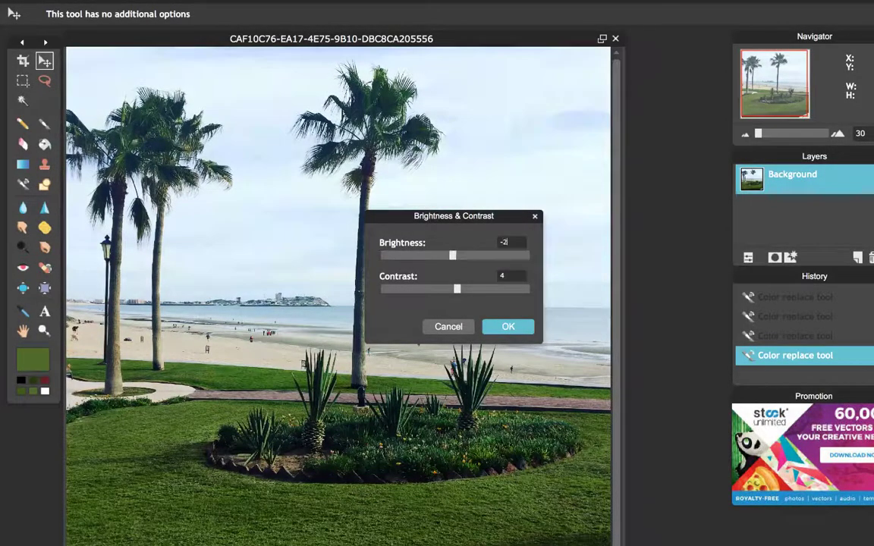
{"action": "key", "text": "BackSpace"}
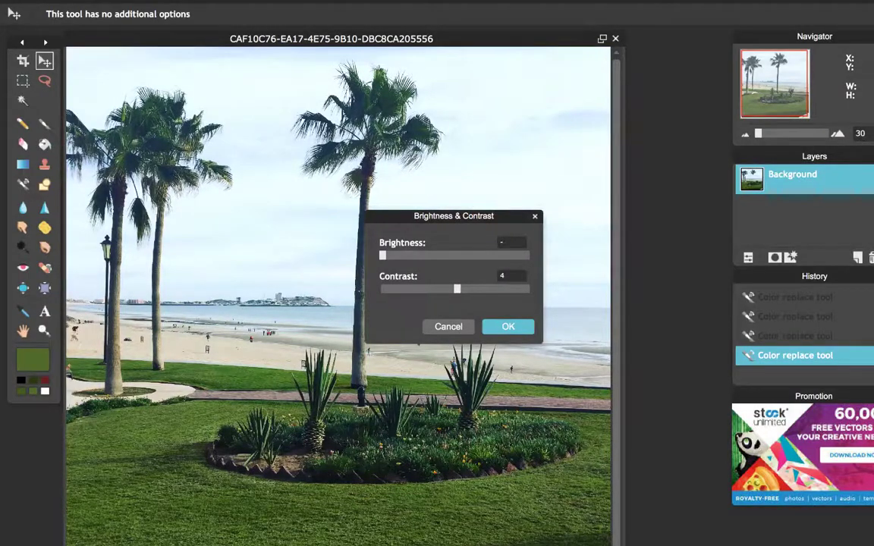
{"action": "type", "text": "6"}
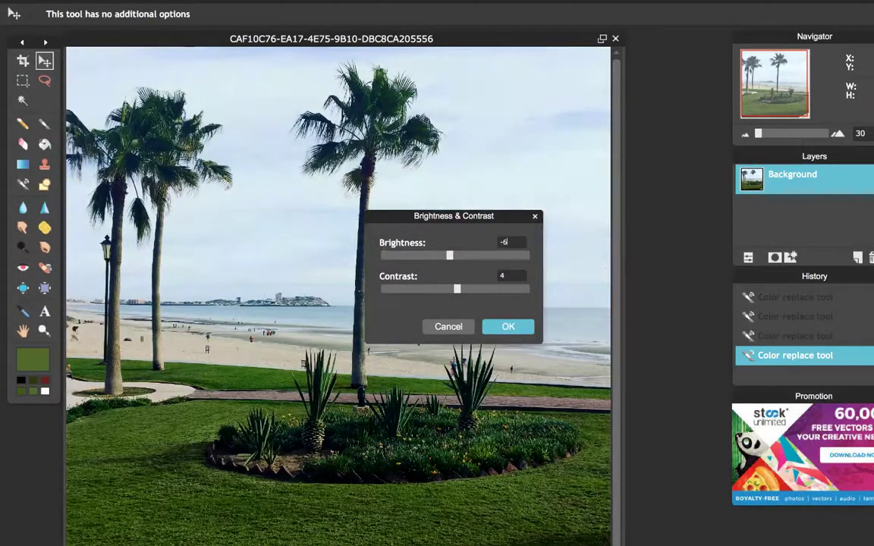
{"action": "key", "text": "BackSpace"}
{"action": "type", "text": "4"}
{"action": "left_click", "coordinate": [508, 327]}
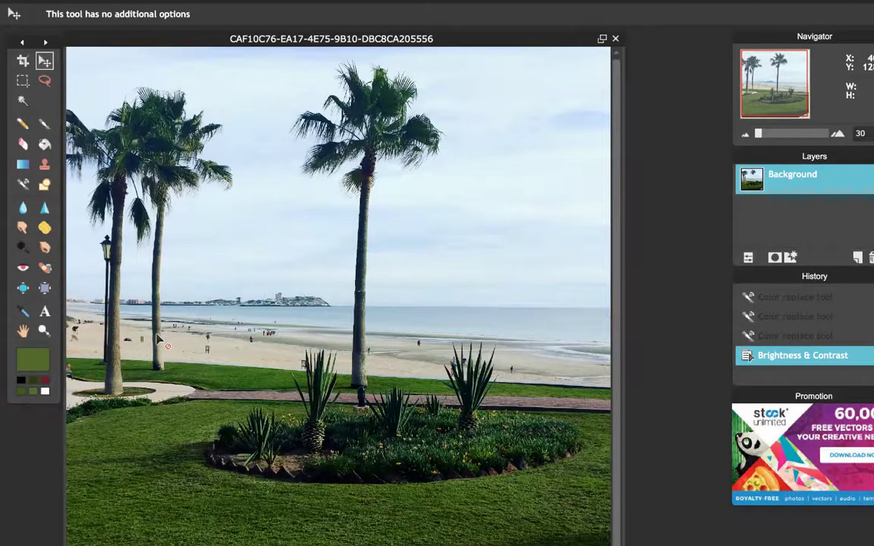
Step: Sample the light blue of the sky and brush it over the sea with the Color Replace tool
{"action": "left_click", "coordinate": [23, 311]}
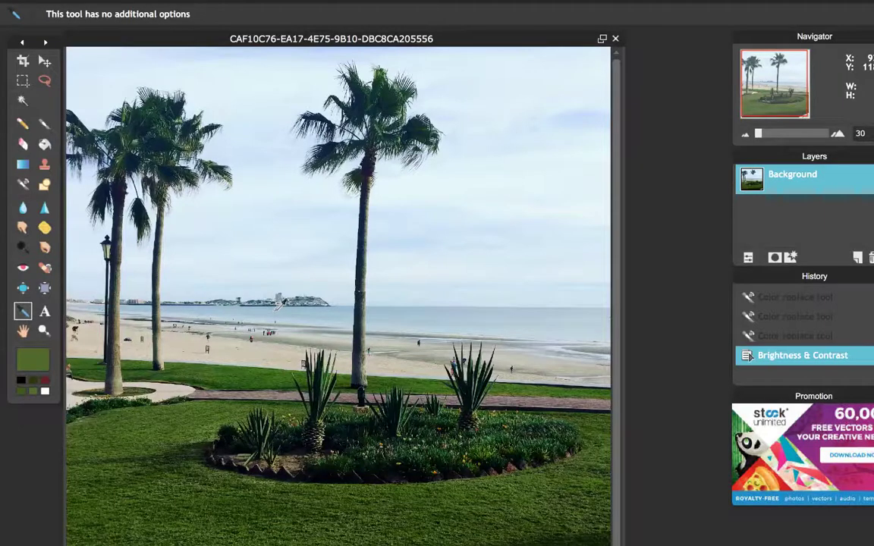
{"action": "left_click", "coordinate": [255, 274]}
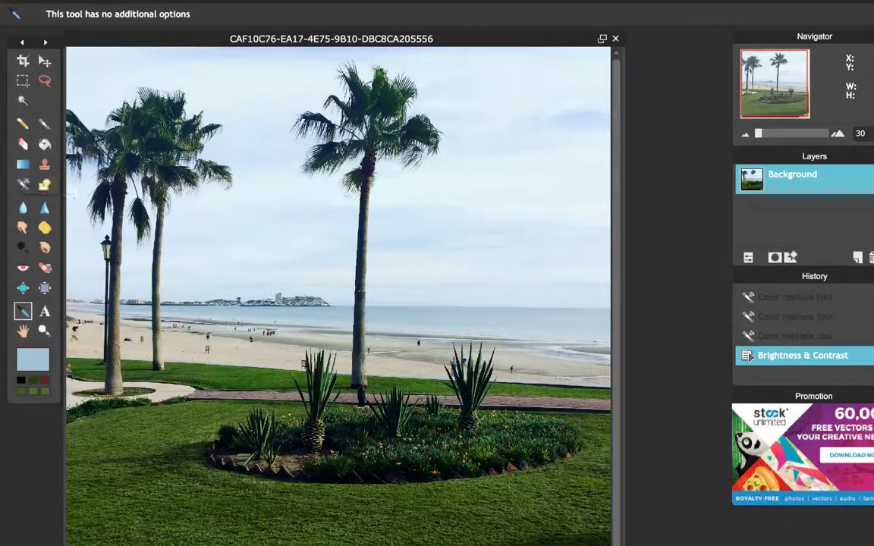
{"action": "left_click", "coordinate": [24, 183]}
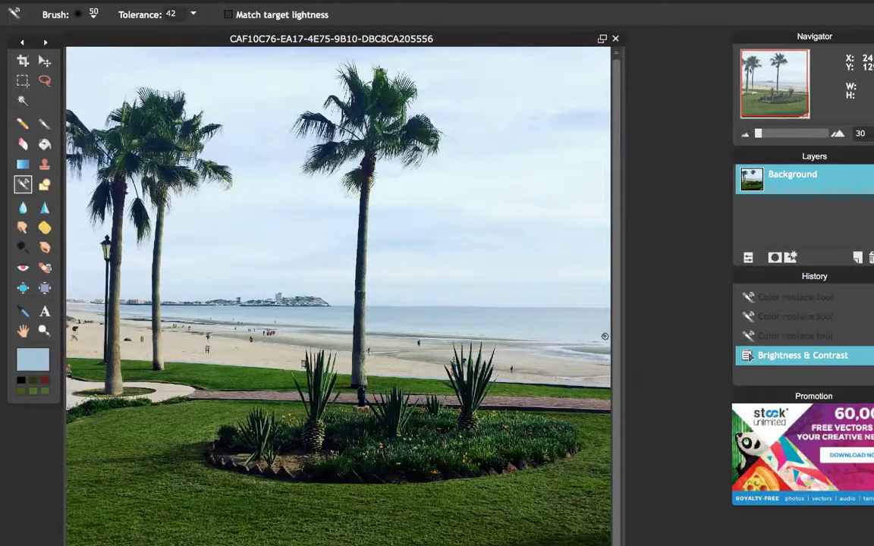
{"action": "left_click_drag", "start_coordinate": [605, 336], "coordinate": [430, 326]}
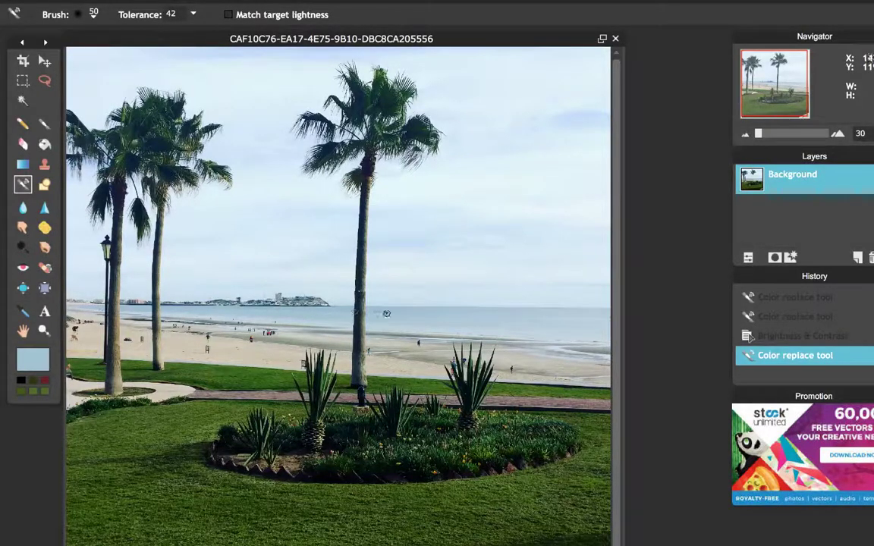
{"action": "left_click_drag", "start_coordinate": [466, 313], "coordinate": [410, 324]}
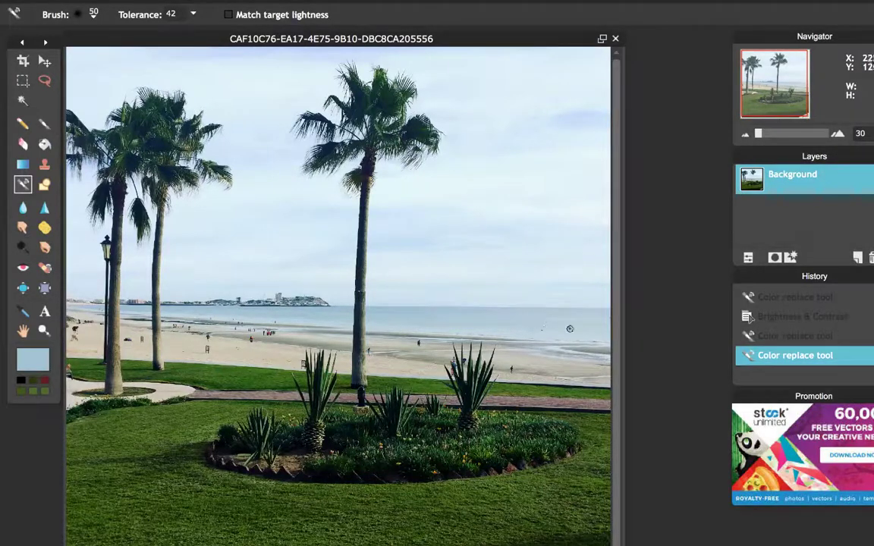
{"action": "mouse_move", "coordinate": [539, 302]}
{"action": "left_mouse_down"}
{"action": "mouse_move", "coordinate": [575, 332]}
{"action": "mouse_move", "coordinate": [529, 289]}
{"action": "left_mouse_up"}
Step: Set the painting colour to the bright blue 4191e0 in the color selector
{"action": "left_click", "coordinate": [33, 359]}
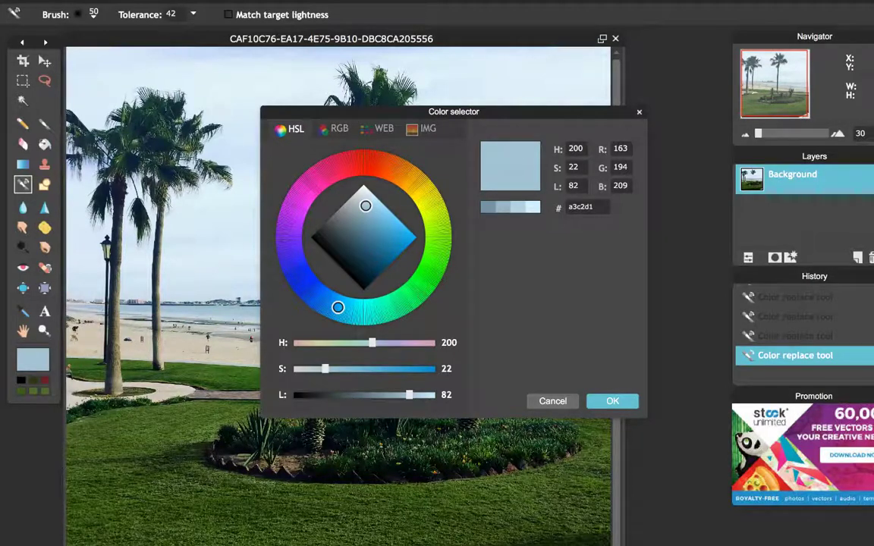
{"action": "mouse_move", "coordinate": [366, 206]}
{"action": "left_mouse_down"}
{"action": "mouse_move", "coordinate": [353, 218]}
{"action": "mouse_move", "coordinate": [359, 212]}
{"action": "left_mouse_up"}
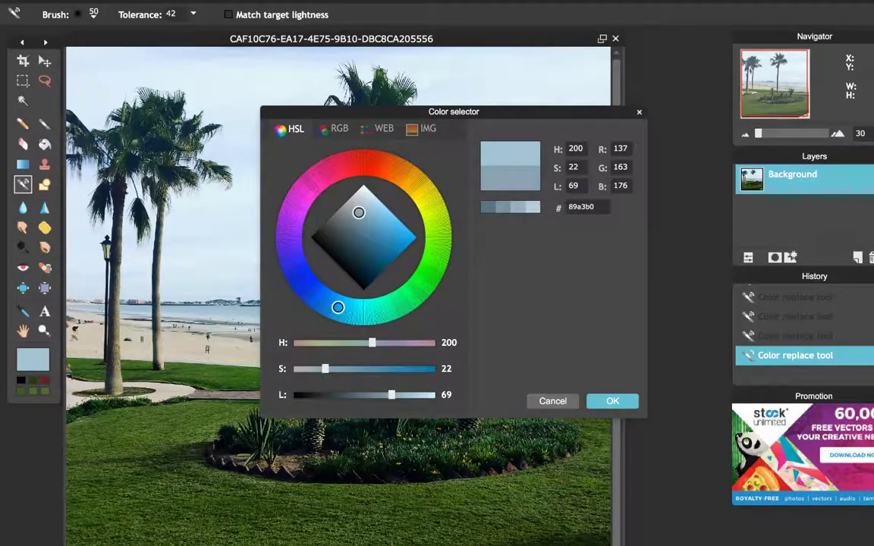
{"action": "mouse_move", "coordinate": [338, 308]}
{"action": "left_mouse_down"}
{"action": "mouse_move", "coordinate": [310, 290]}
{"action": "mouse_move", "coordinate": [326, 302]}
{"action": "left_mouse_up"}
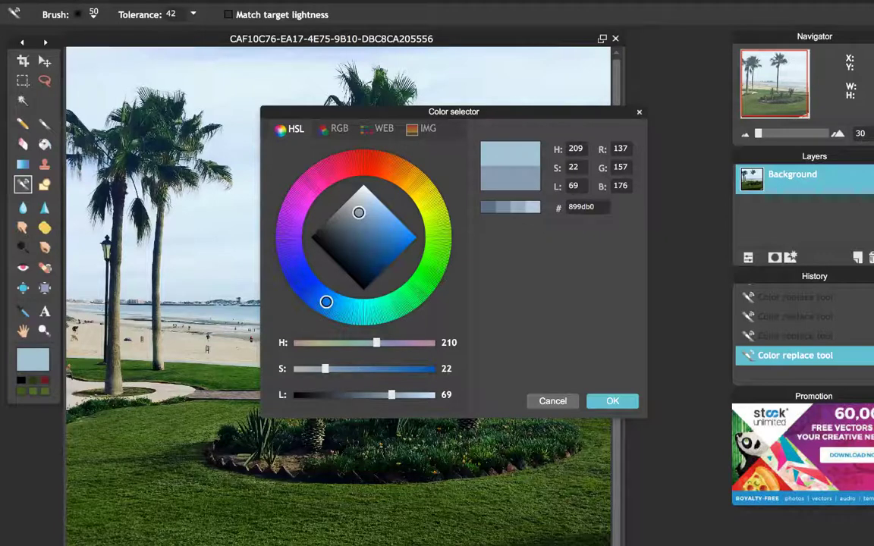
{"action": "mouse_move", "coordinate": [359, 212]}
{"action": "left_mouse_down"}
{"action": "mouse_move", "coordinate": [386, 237]}
{"action": "mouse_move", "coordinate": [394, 229]}
{"action": "left_mouse_up"}
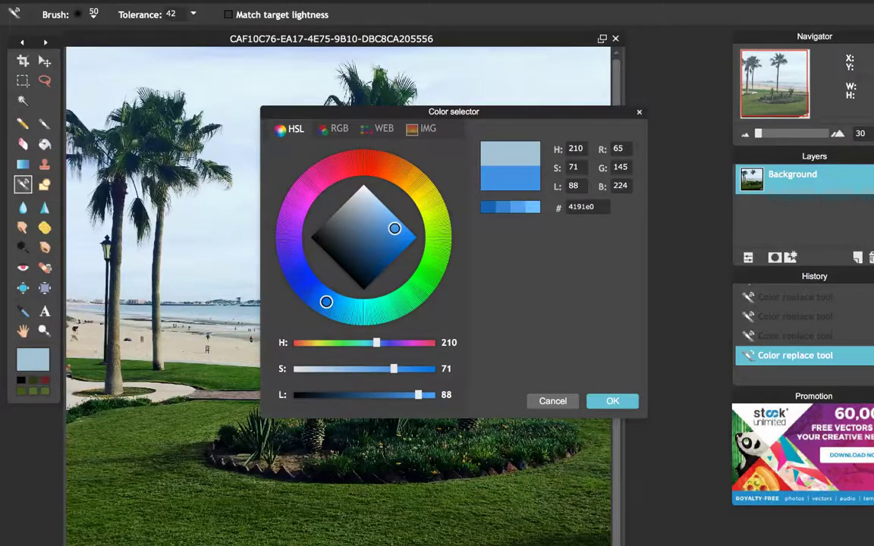
{"action": "key", "text": "Return"}
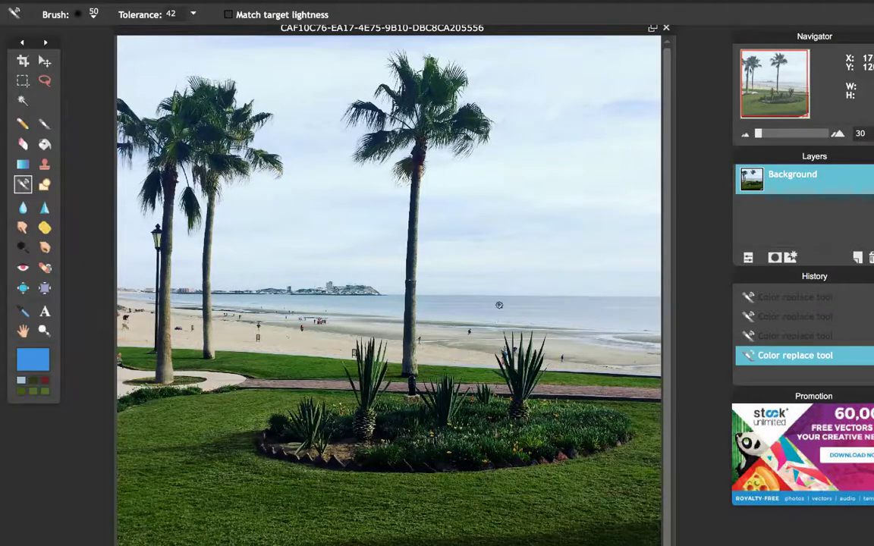
Step: Change the Color Replace brush to the hard round brush with a 30 diameter
{"action": "left_click", "coordinate": [89, 13]}
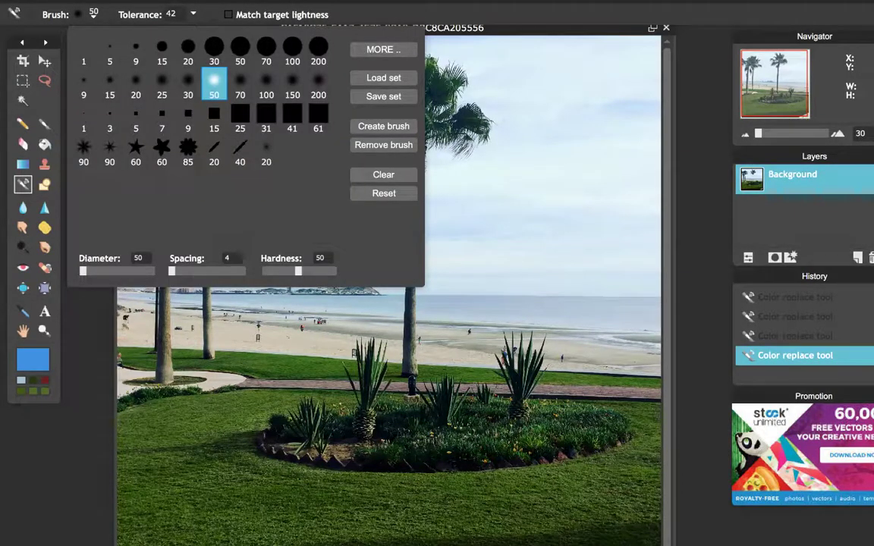
{"action": "left_click", "coordinate": [188, 82]}
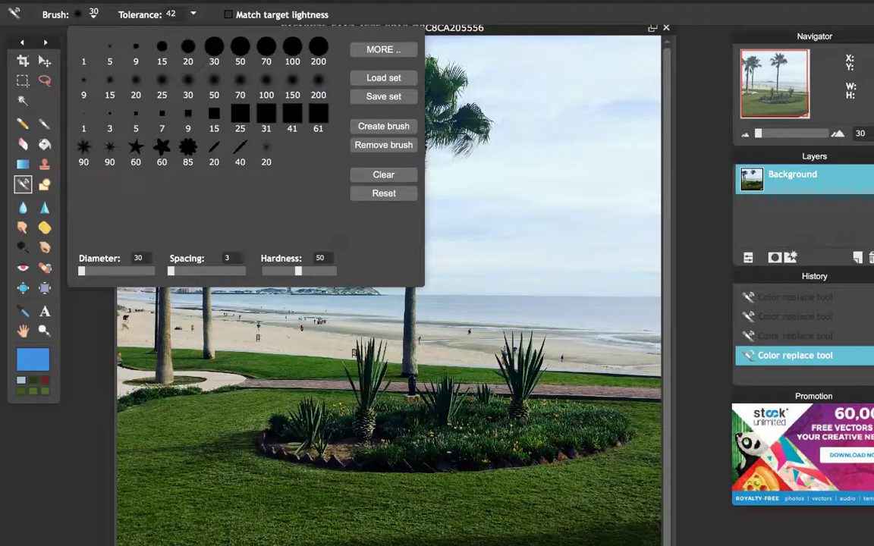
{"action": "left_click", "coordinate": [162, 47]}
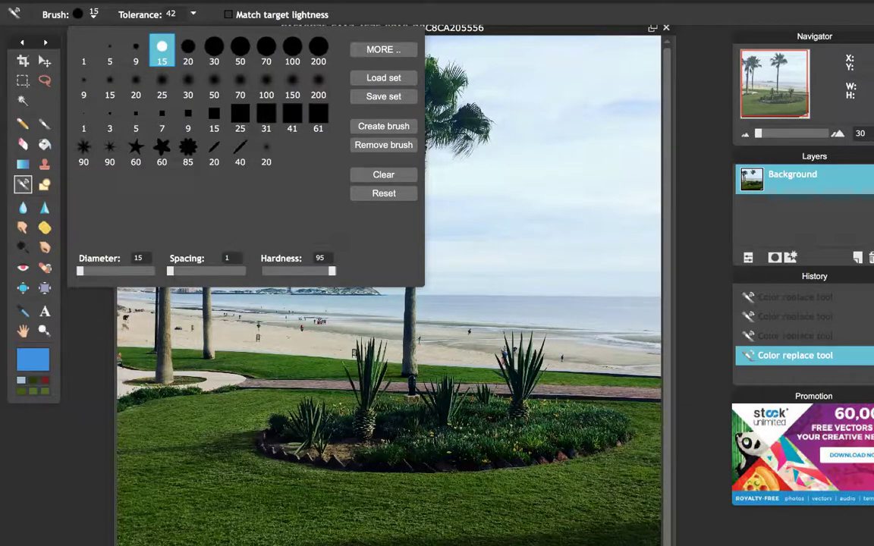
{"action": "left_click", "coordinate": [214, 47]}
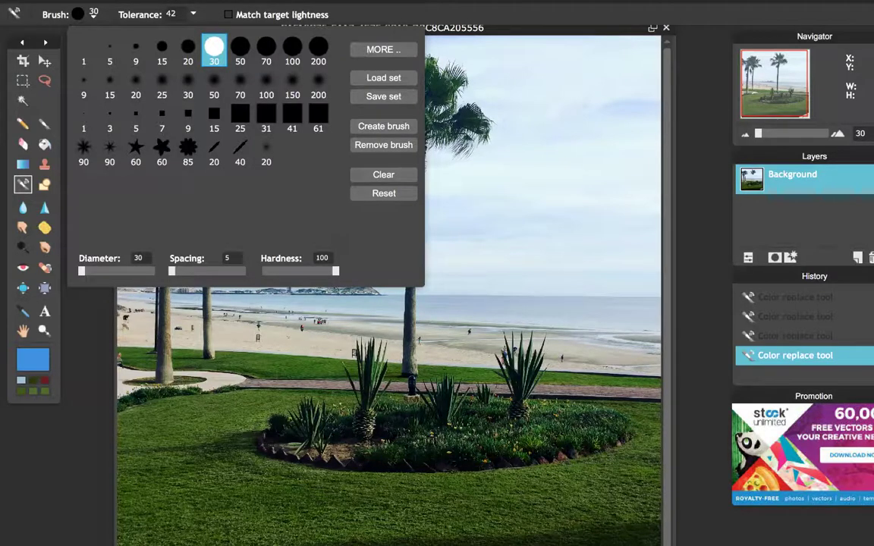
{"action": "left_click", "coordinate": [519, 146]}
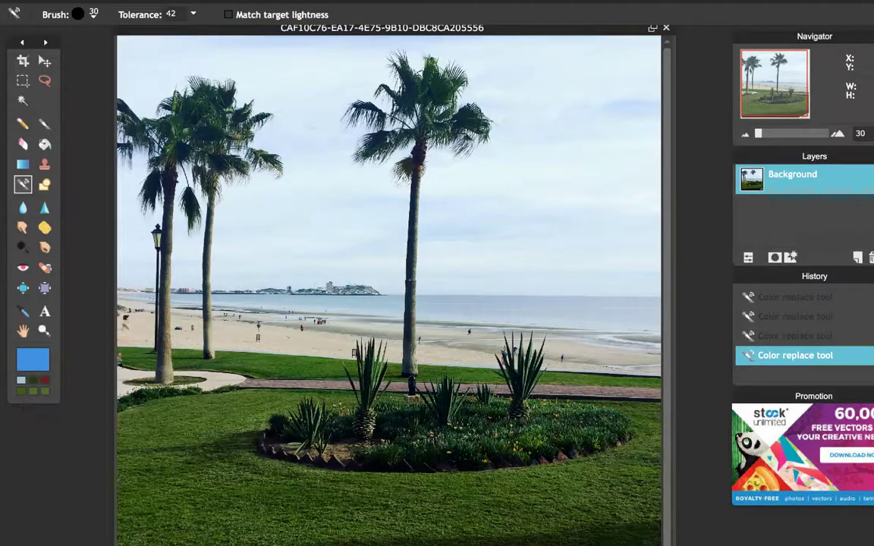
Step: Step back through the recent Color Replace strokes, restore the wanted history state and brush the sea near the horizon
{"action": "key", "text": "ctrl+z"}
{"action": "key", "text": "ctrl+z"}
{"action": "key", "text": "ctrl+z"}
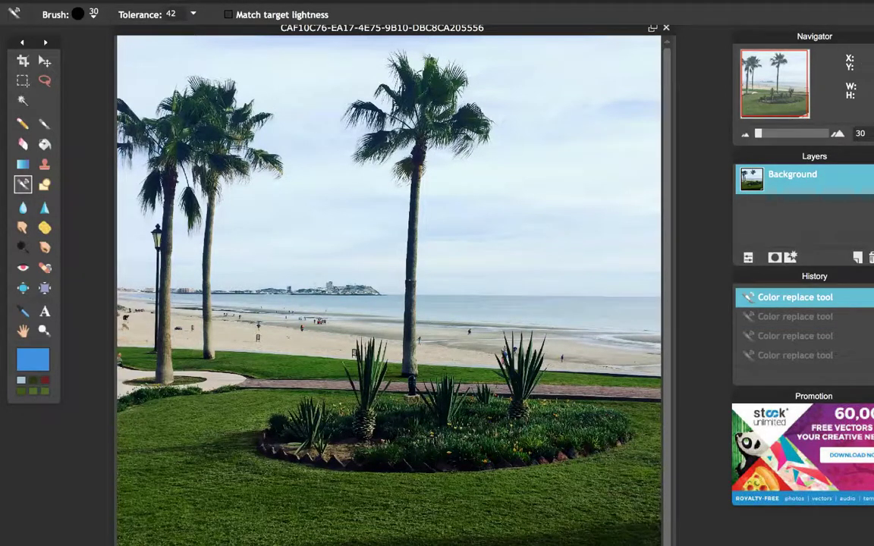
{"action": "scroll", "coordinate": [750, 296], "scroll_direction": "up", "scroll_amount": 1}
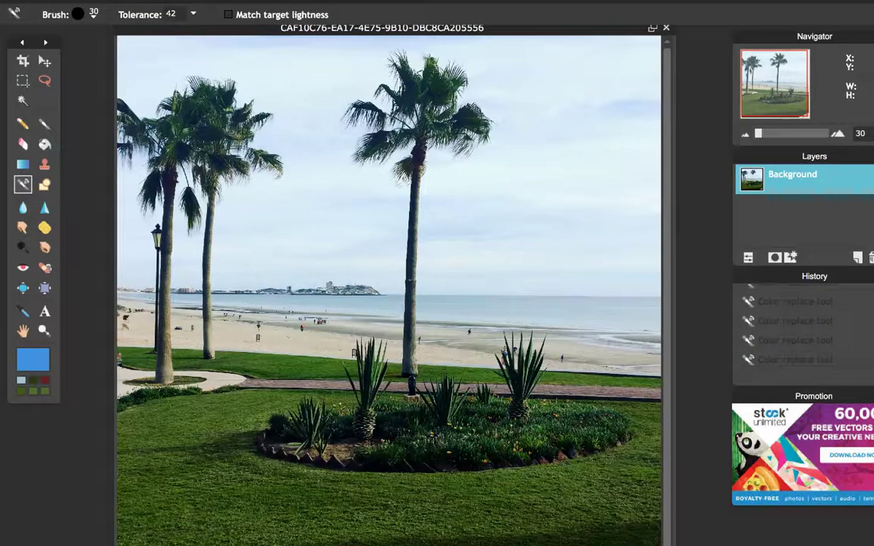
{"action": "key", "text": "ctrl+y"}
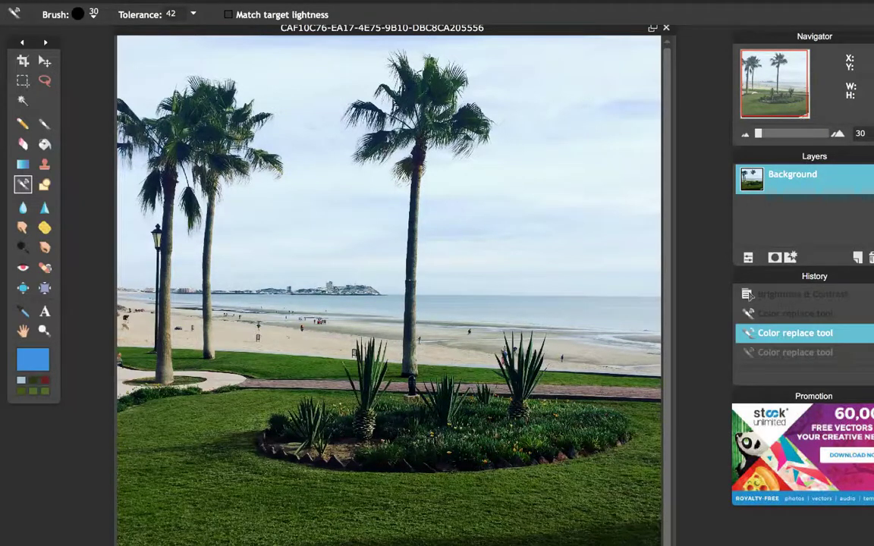
{"action": "key", "text": "ctrl+y"}
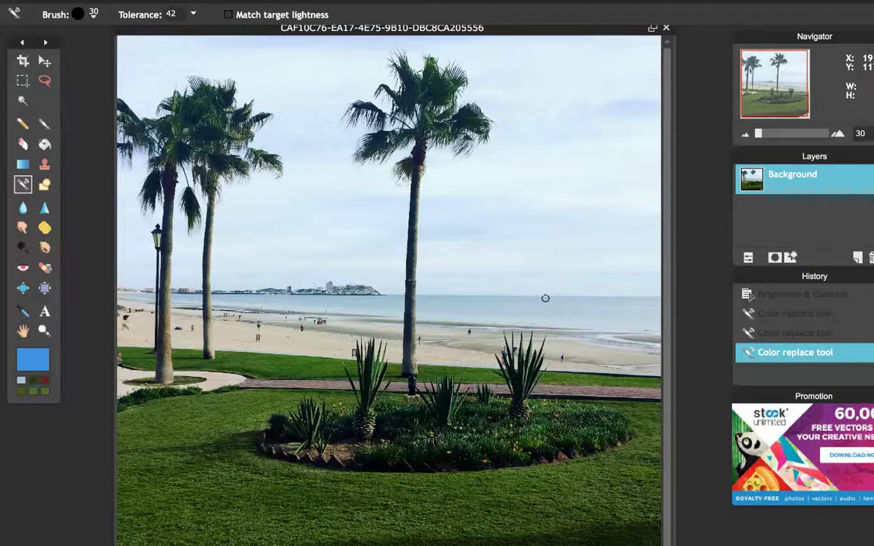
{"action": "left_click", "coordinate": [511, 301]}
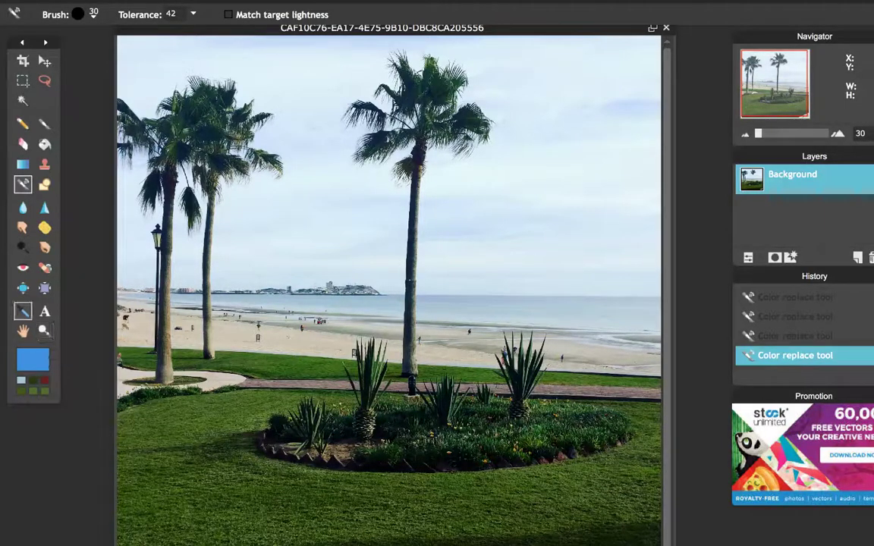
Step: Sample the light blue of the sea near the distant headland and return to the Color Replace tool
{"action": "left_click", "coordinate": [23, 311]}
{"action": "left_click", "coordinate": [315, 296]}
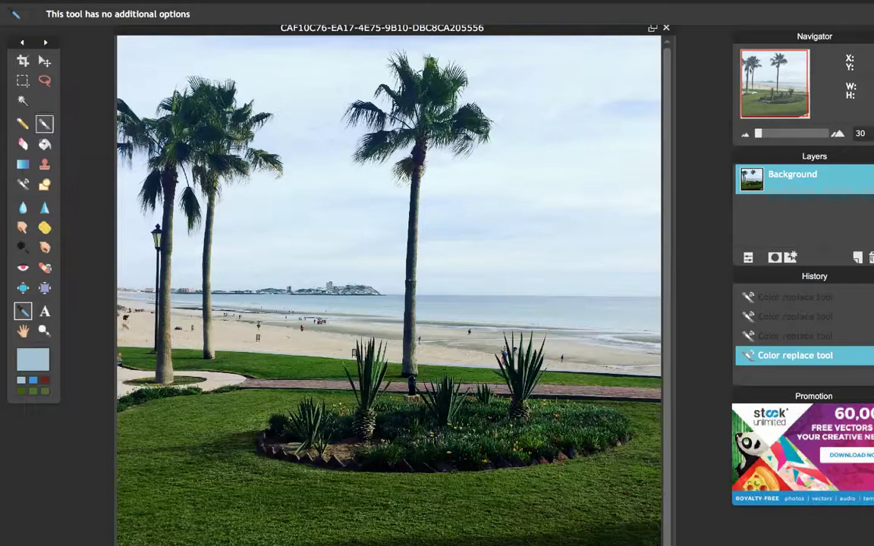
{"action": "left_click", "coordinate": [23, 184]}
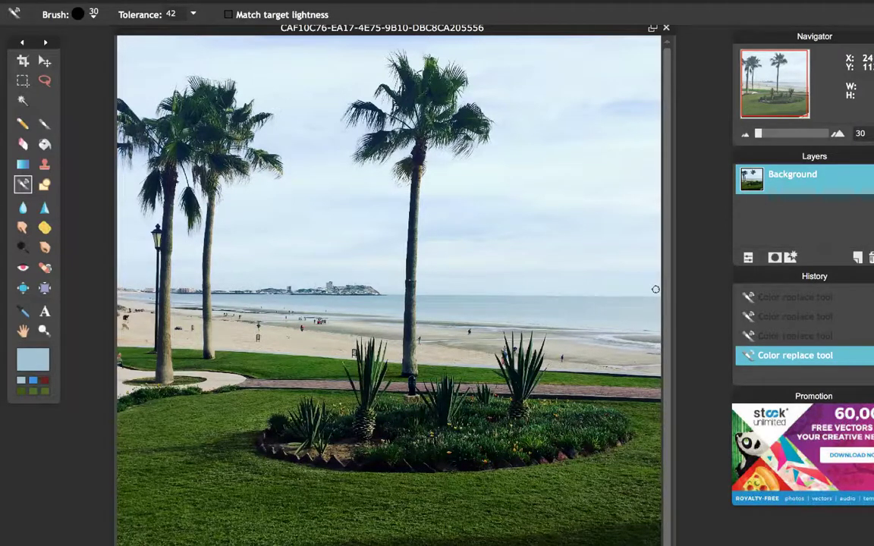
Step: Try saturating the sea with the Sponge tool in Saturate mode at strength 25, and revert the strokes
{"action": "left_click", "coordinate": [44, 61]}
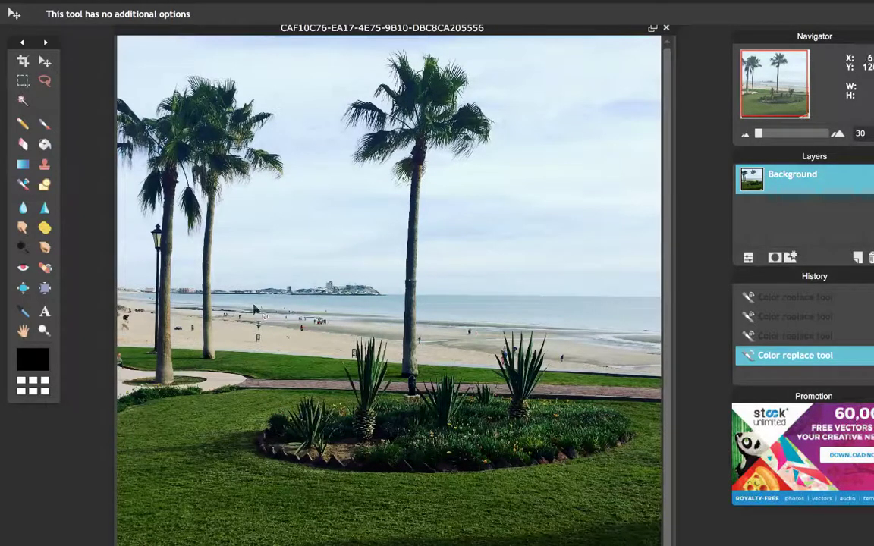
{"action": "left_click", "coordinate": [45, 228]}
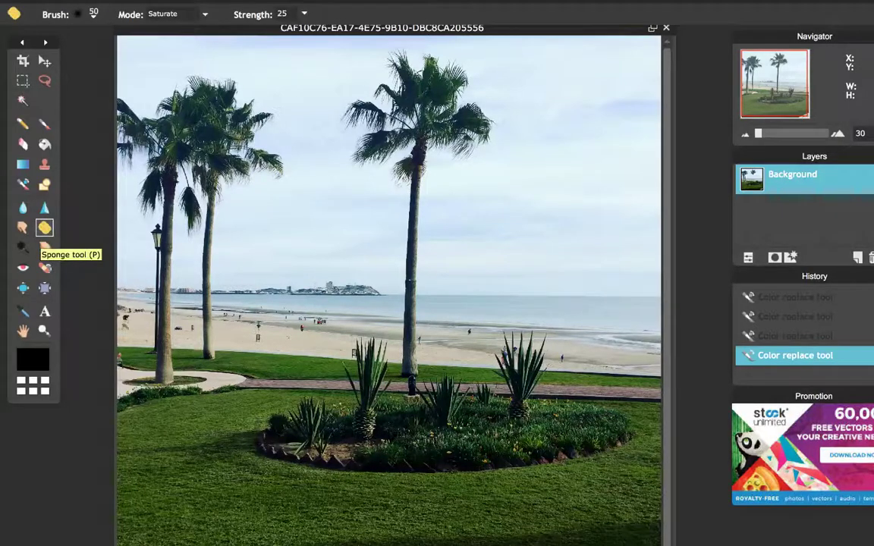
{"action": "left_click", "coordinate": [197, 409]}
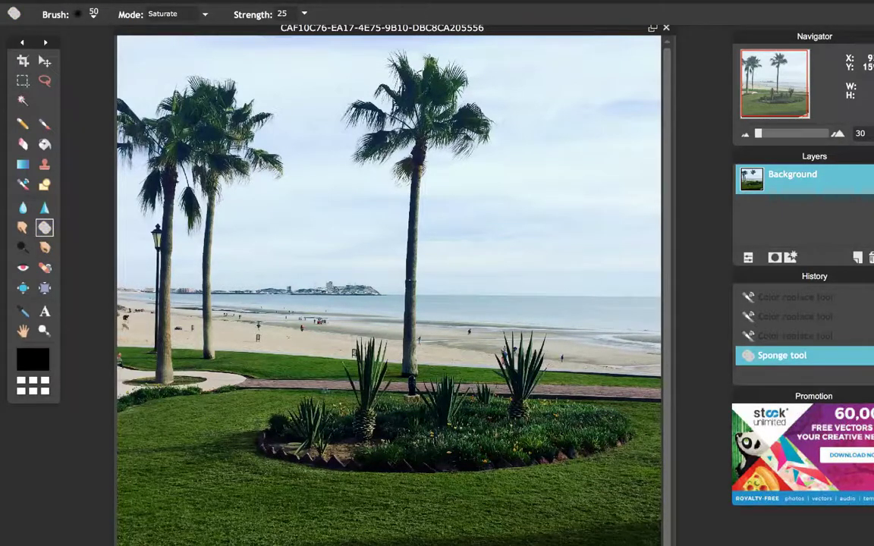
{"action": "left_click_drag", "start_coordinate": [340, 308], "coordinate": [637, 302]}
{"action": "mouse_move", "coordinate": [502, 302]}
{"action": "left_mouse_down"}
{"action": "mouse_move", "coordinate": [414, 302]}
{"action": "mouse_move", "coordinate": [598, 308]}
{"action": "mouse_move", "coordinate": [476, 302]}
{"action": "mouse_move", "coordinate": [506, 314]}
{"action": "mouse_move", "coordinate": [487, 291]}
{"action": "left_mouse_up"}
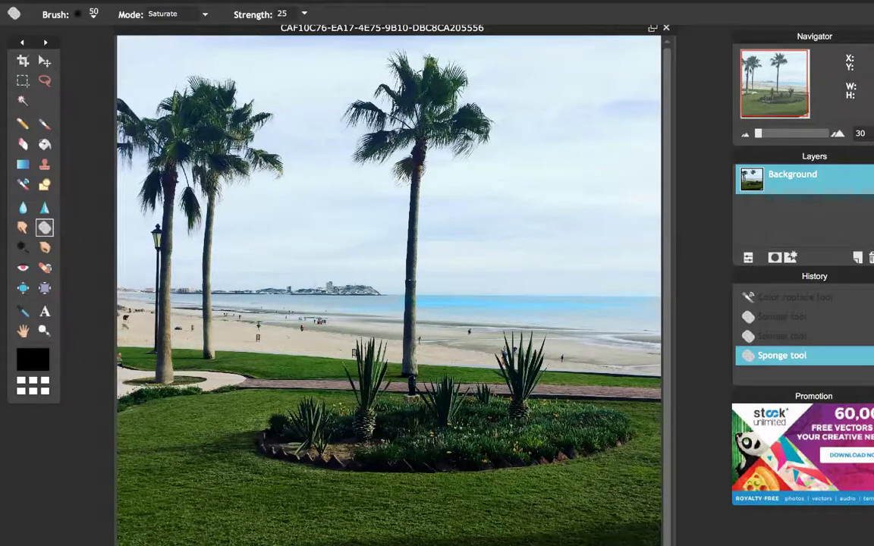
{"action": "left_click", "coordinate": [789, 297]}
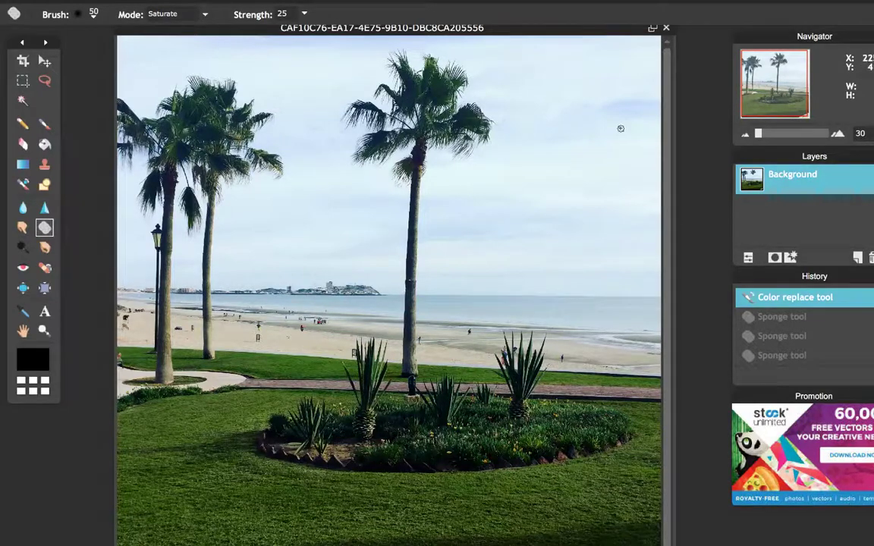
Step: Try saturating the blue cloud patch in the sky beside the tall palm with the Sponge tool, and revert it
{"action": "left_click", "coordinate": [577, 99]}
{"action": "left_click", "coordinate": [645, 110]}
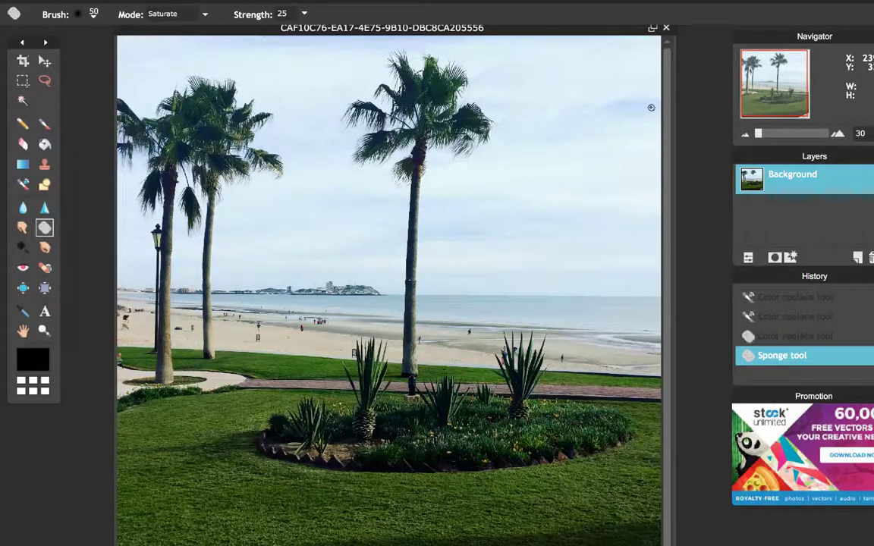
{"action": "left_click", "coordinate": [634, 109]}
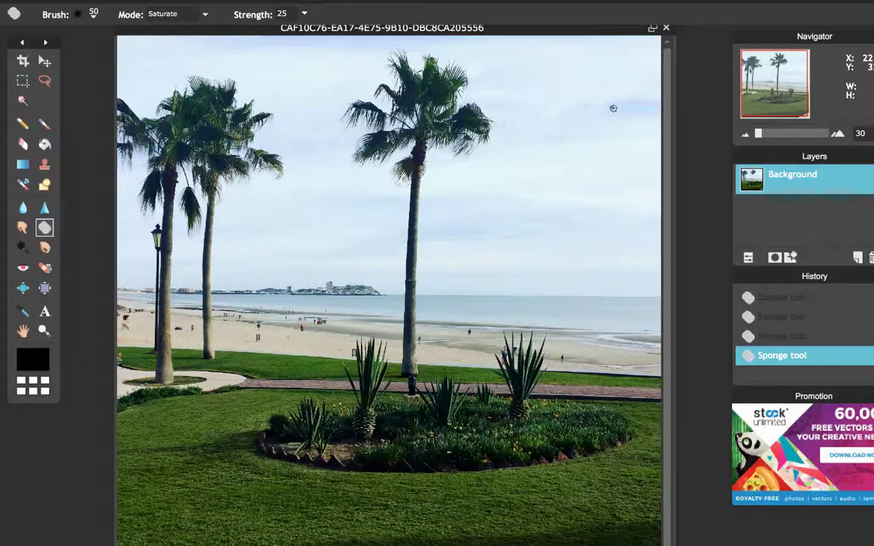
{"action": "mouse_move", "coordinate": [615, 108]}
{"action": "left_mouse_down"}
{"action": "mouse_move", "coordinate": [659, 110]}
{"action": "mouse_move", "coordinate": [627, 108]}
{"action": "left_mouse_up"}
{"action": "scroll", "coordinate": [805, 327], "scroll_direction": "up", "scroll_amount": 3}
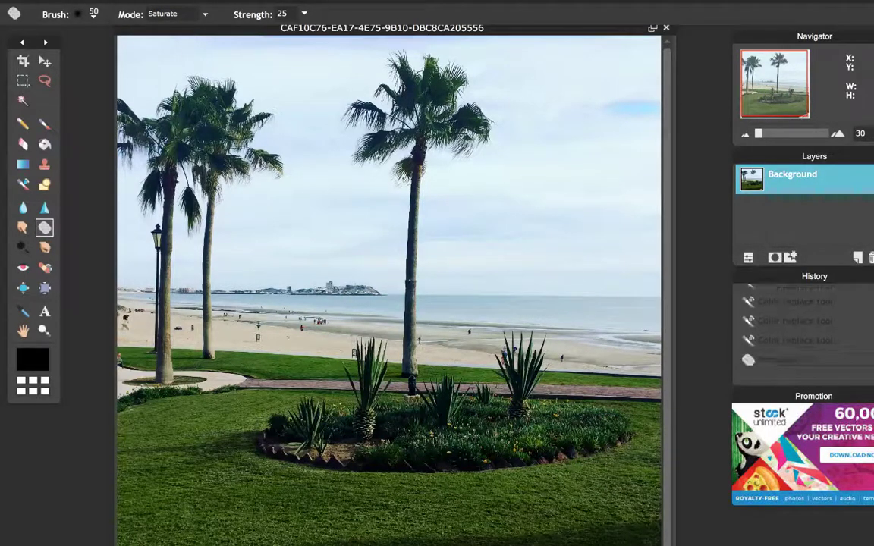
{"action": "left_click", "coordinate": [795, 340]}
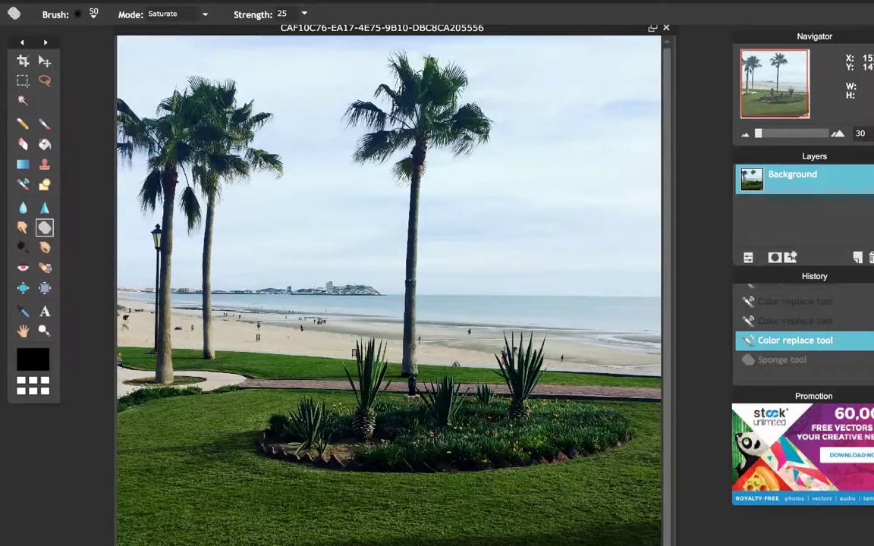
Step: Try sponging the sky's blue patch again and smudging it with the Smudge tool at strength 50, and undo the strokes
{"action": "left_click", "coordinate": [633, 115]}
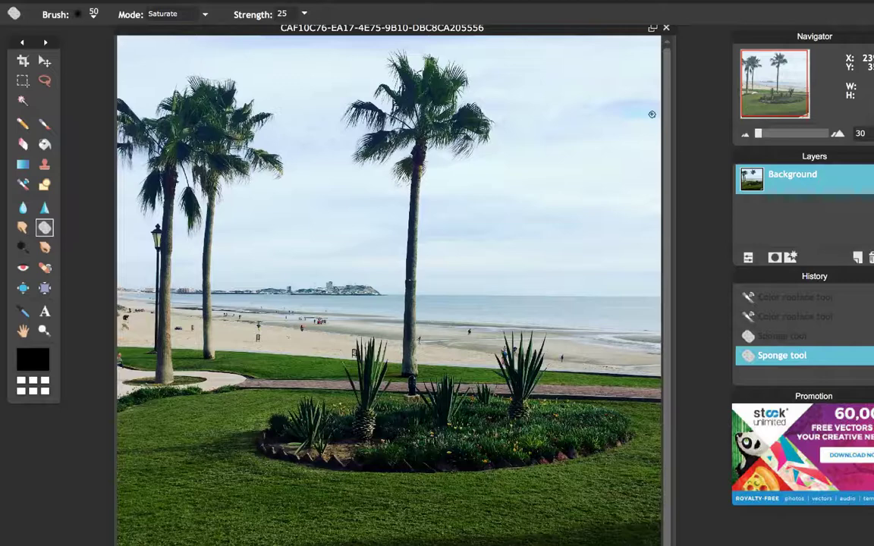
{"action": "left_click", "coordinate": [592, 127]}
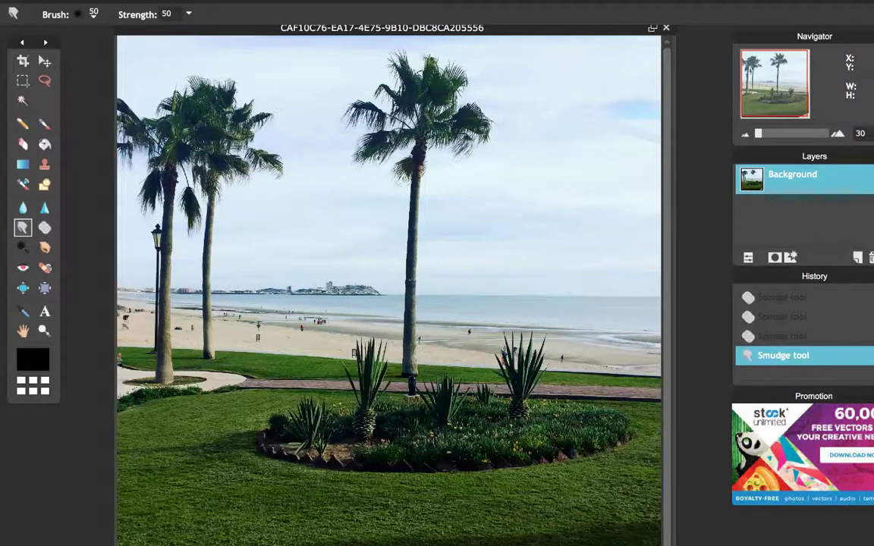
{"action": "scroll", "coordinate": [805, 326], "scroll_direction": "up", "scroll_amount": 1}
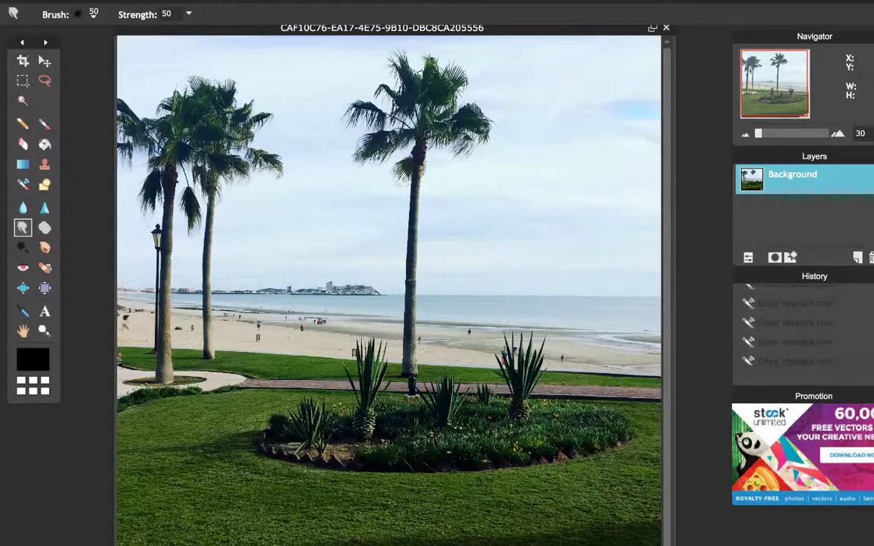
{"action": "scroll", "coordinate": [805, 326], "scroll_direction": "up", "scroll_amount": 1}
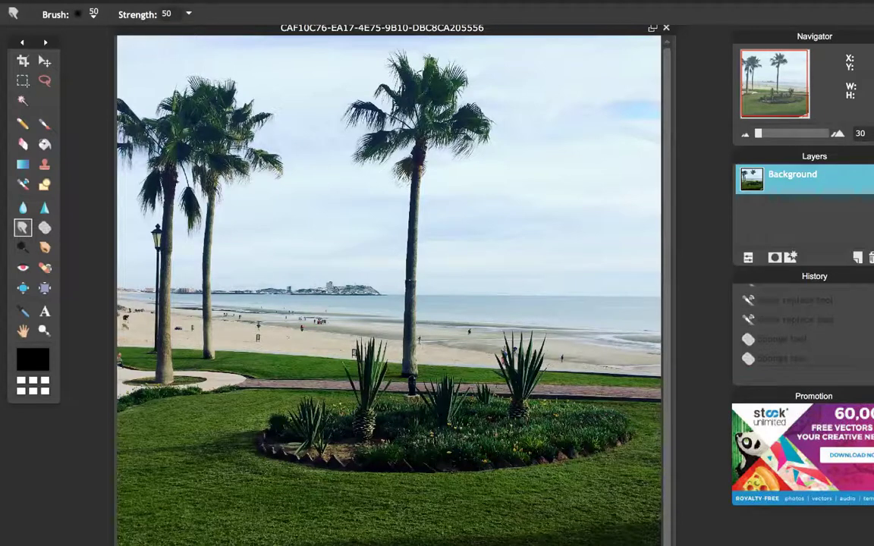
{"action": "left_click", "coordinate": [719, 320]}
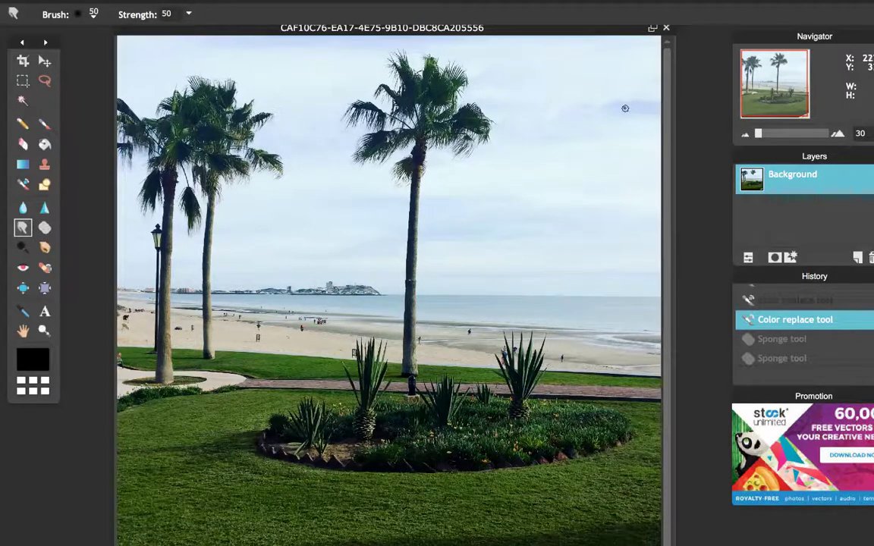
{"action": "left_click_drag", "start_coordinate": [567, 102], "coordinate": [592, 102]}
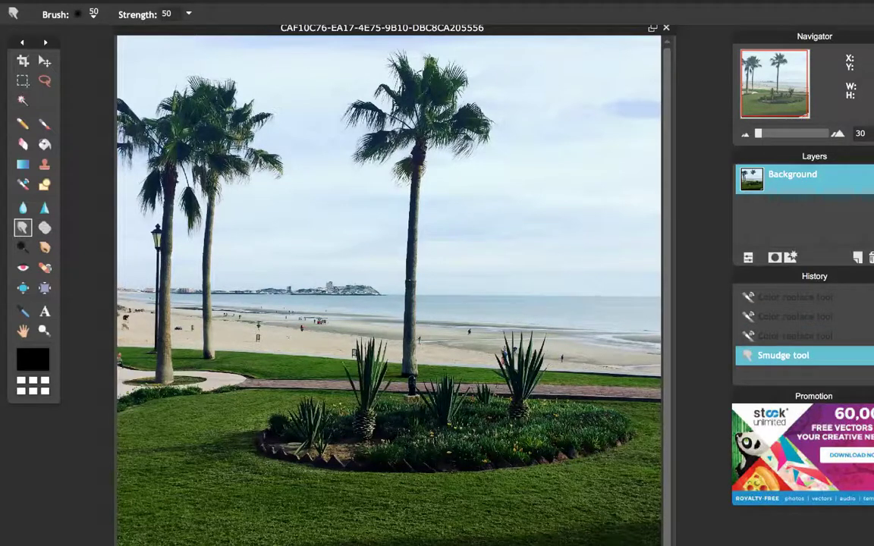
{"action": "key", "text": "ctrl+z"}
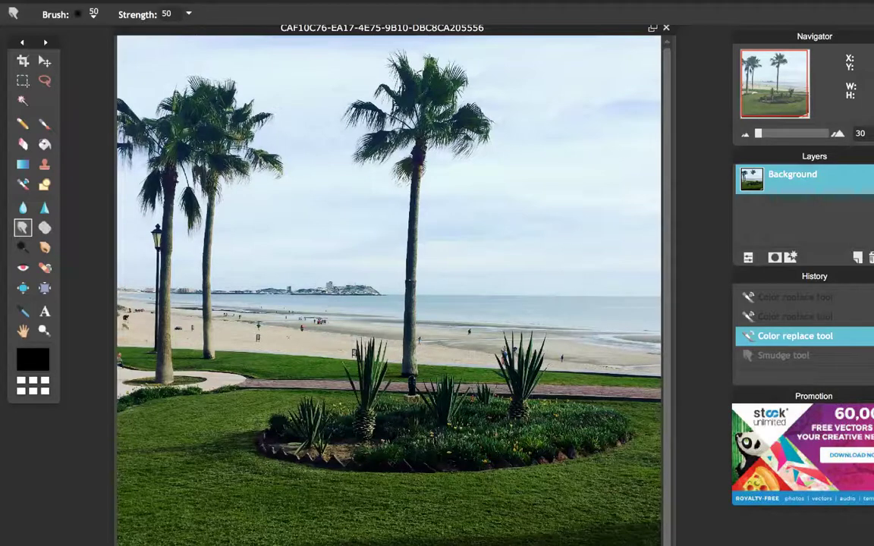
Step: Try smudging the sky's upper edge and the tall palm's crown at strength 50, and revert all the smudge strokes
{"action": "mouse_move", "coordinate": [119, 36]}
{"action": "left_mouse_down"}
{"action": "mouse_move", "coordinate": [256, 37]}
{"action": "mouse_move", "coordinate": [240, 36]}
{"action": "left_mouse_up"}
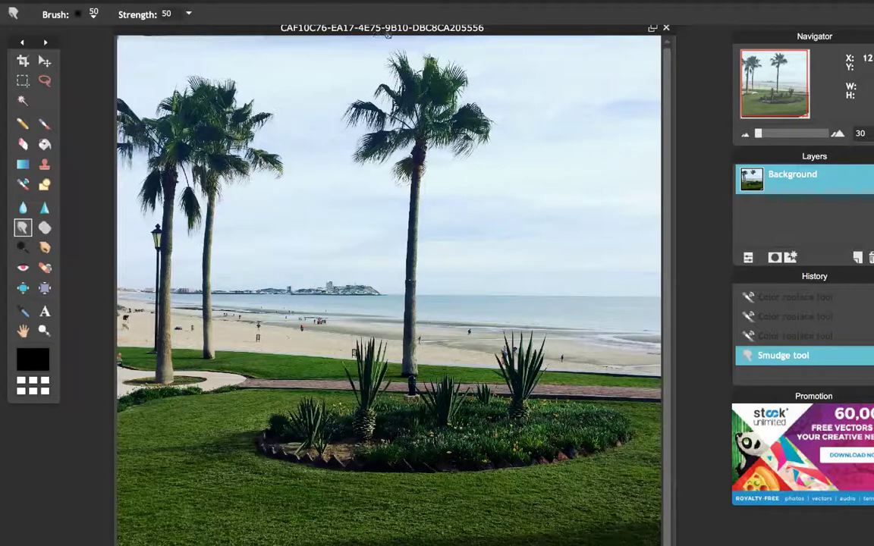
{"action": "left_click_drag", "start_coordinate": [418, 36], "coordinate": [446, 35]}
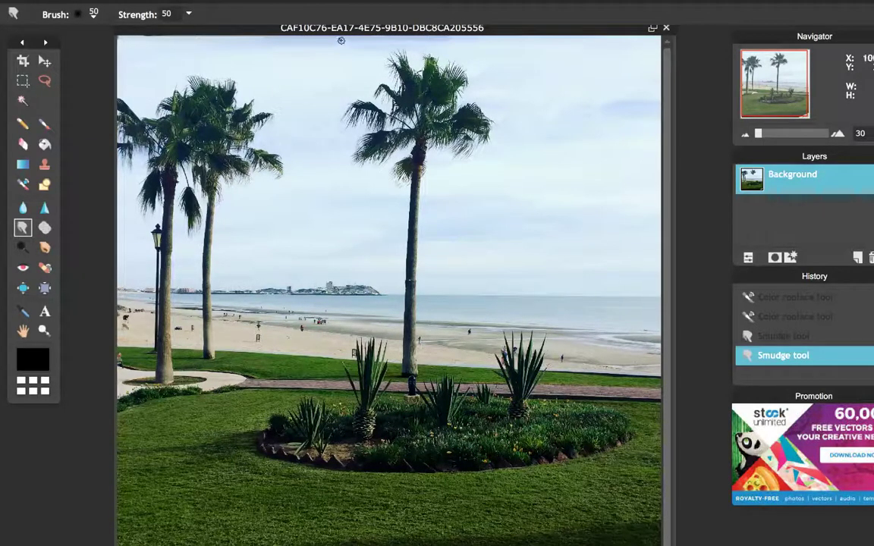
{"action": "mouse_move", "coordinate": [351, 41]}
{"action": "left_mouse_down"}
{"action": "mouse_move", "coordinate": [396, 44]}
{"action": "mouse_move", "coordinate": [345, 148]}
{"action": "mouse_move", "coordinate": [389, 107]}
{"action": "mouse_move", "coordinate": [386, 143]}
{"action": "mouse_move", "coordinate": [374, 127]}
{"action": "left_mouse_up"}
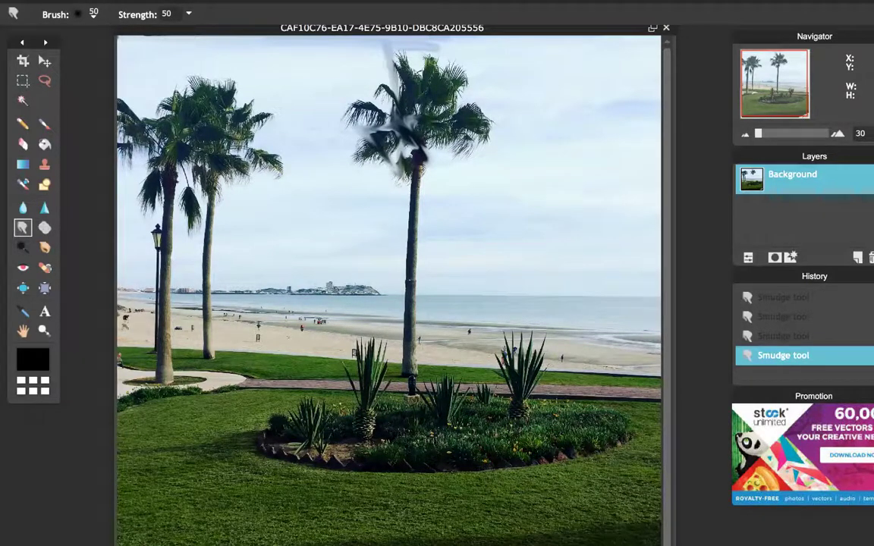
{"action": "scroll", "coordinate": [805, 327], "scroll_direction": "up", "scroll_amount": 2}
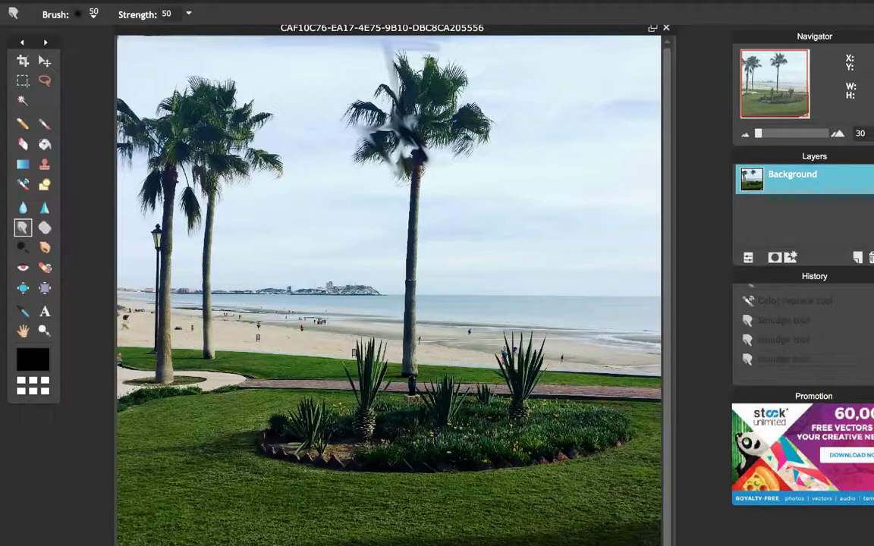
{"action": "left_click", "coordinate": [783, 320]}
{"action": "left_click", "coordinate": [796, 301]}
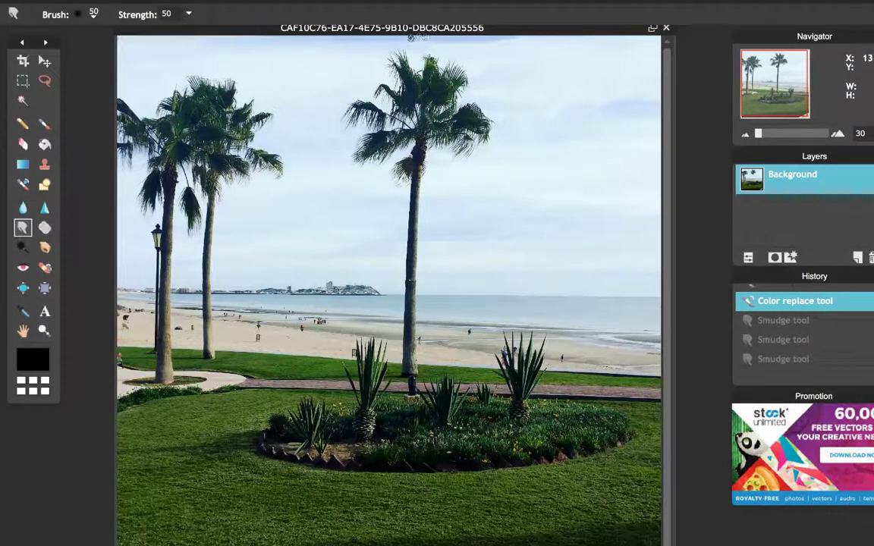
Step: Smudge the sky along the photo's upper edge at strength 50, and undo the last stroke that streaks past the palm
{"action": "mouse_move", "coordinate": [405, 36]}
{"action": "left_mouse_down"}
{"action": "mouse_move", "coordinate": [666, 36]}
{"action": "mouse_move", "coordinate": [545, 41]}
{"action": "mouse_move", "coordinate": [652, 43]}
{"action": "left_mouse_up"}
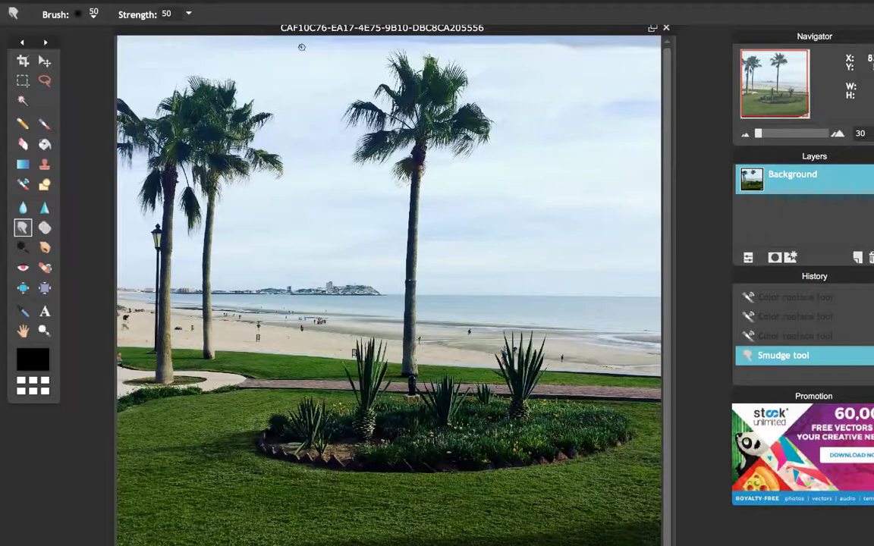
{"action": "key", "text": "ctrl+z"}
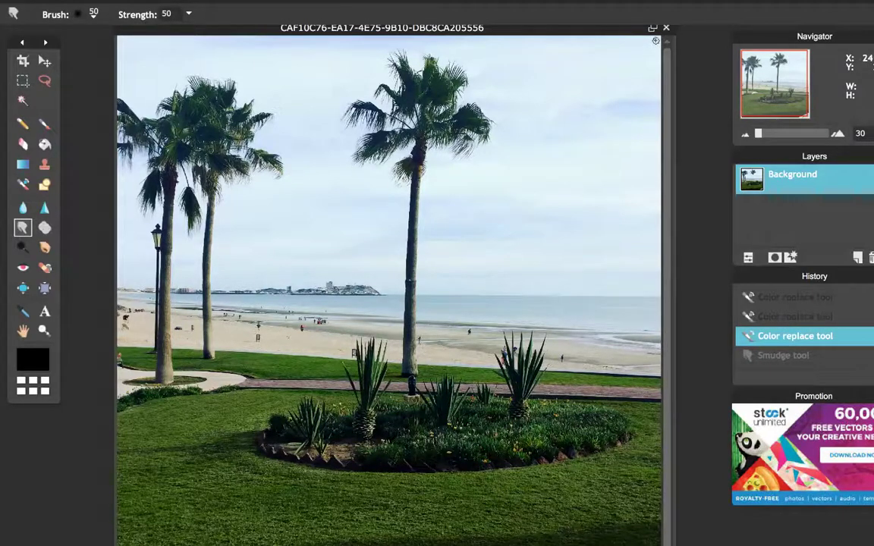
{"action": "key", "text": "ctrl+y"}
{"action": "left_click", "coordinate": [559, 38]}
{"action": "left_click", "coordinate": [557, 39]}
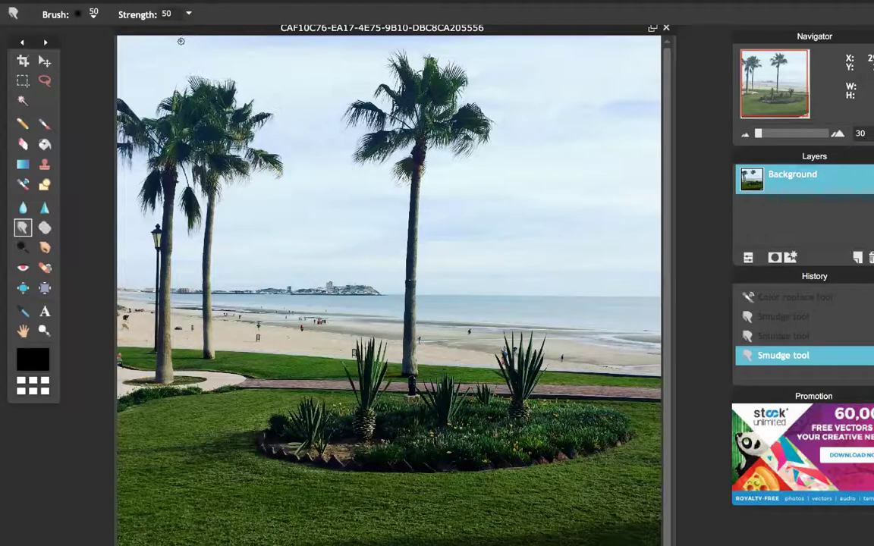
{"action": "left_click_drag", "start_coordinate": [402, 48], "coordinate": [658, 47]}
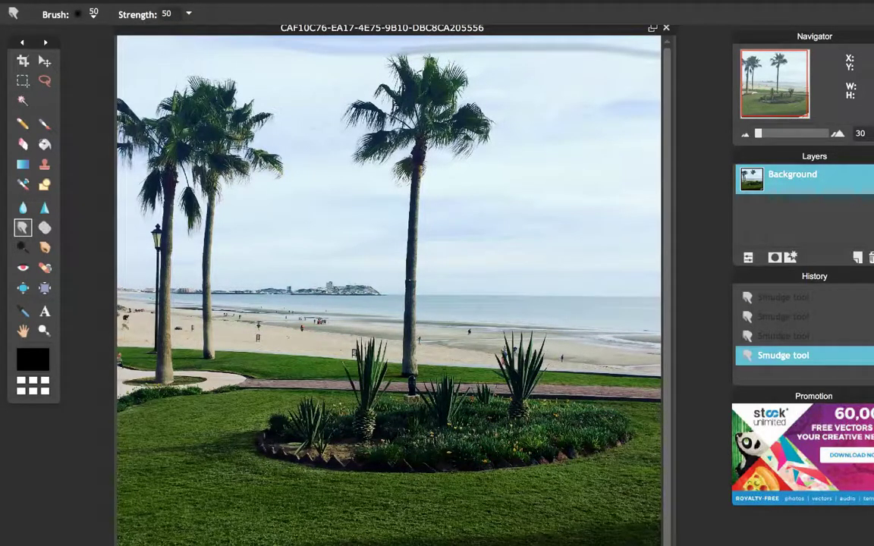
{"action": "key", "text": "ctrl+z"}
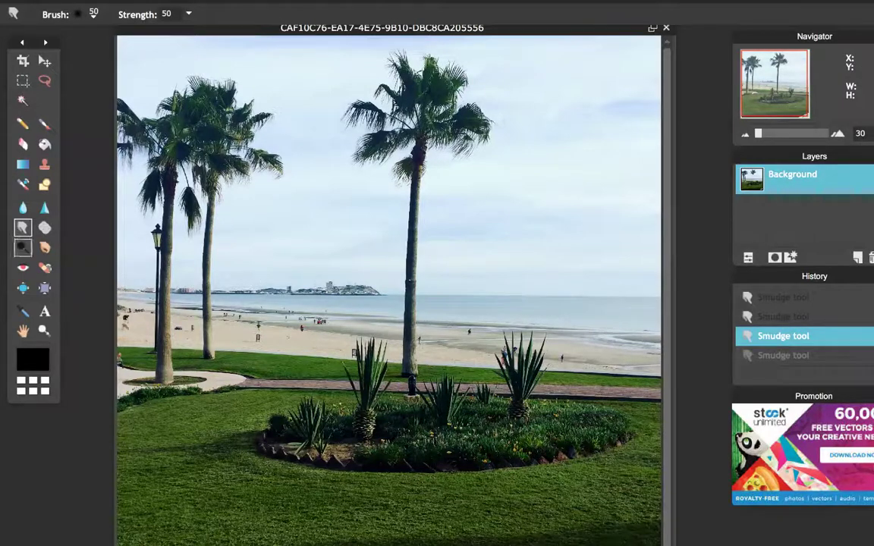
Step: Retouch spots with the Spot Heal tool at size 20 using Blend Nearby, and sample the light blue sky beside the tall palm
{"action": "left_click", "coordinate": [44, 268]}
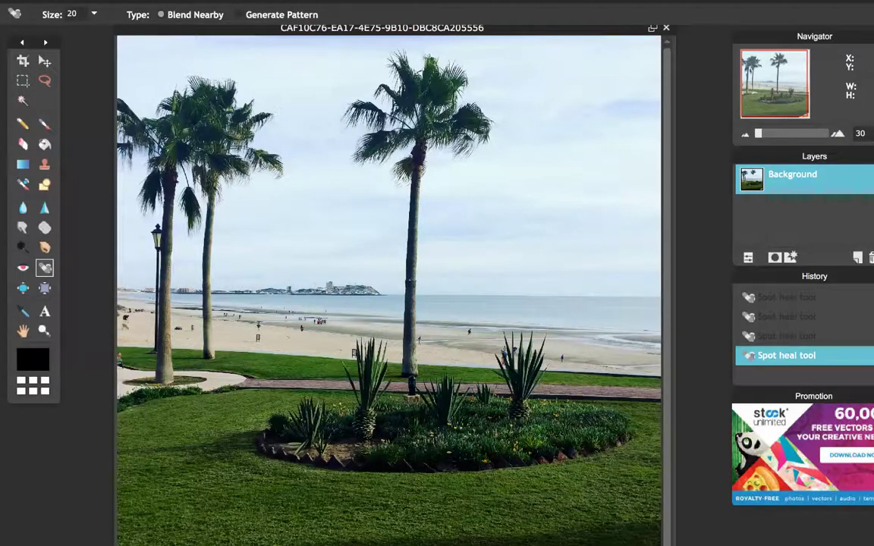
{"action": "left_click", "coordinate": [45, 61]}
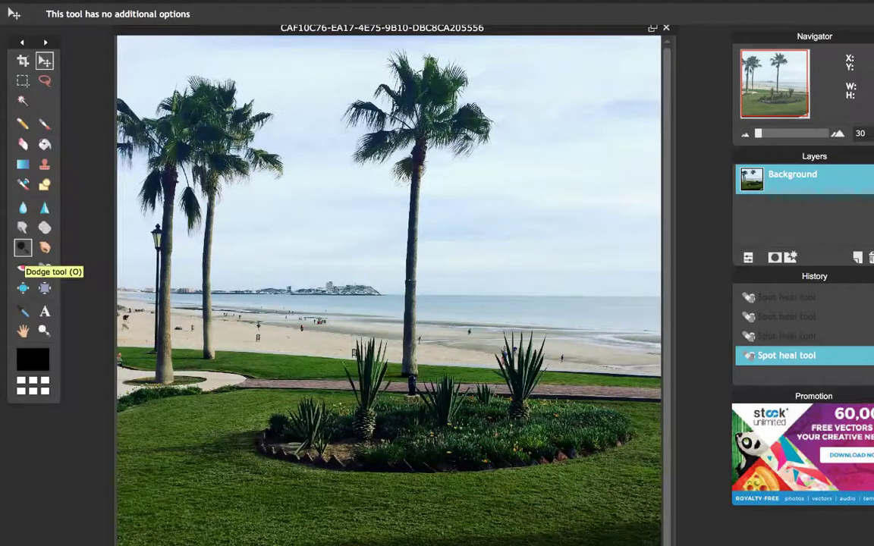
{"action": "left_click", "coordinate": [23, 311]}
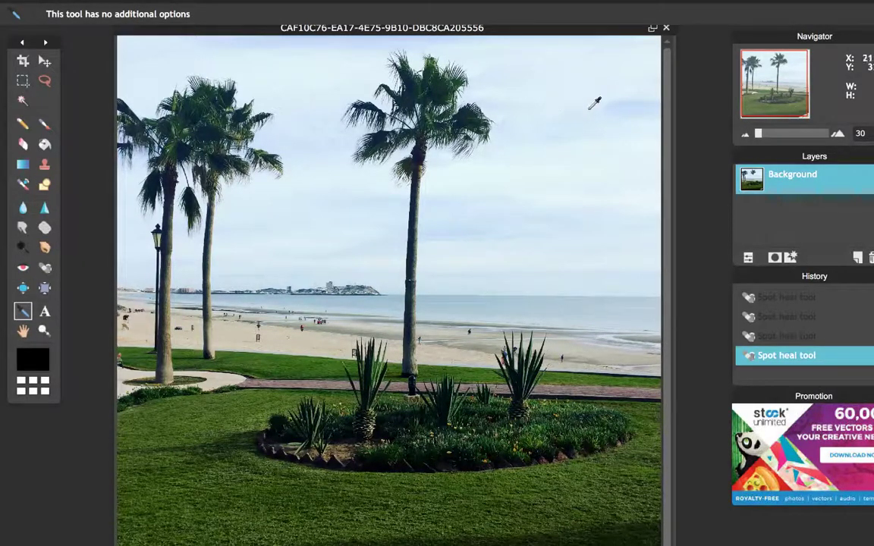
{"action": "left_click", "coordinate": [650, 96]}
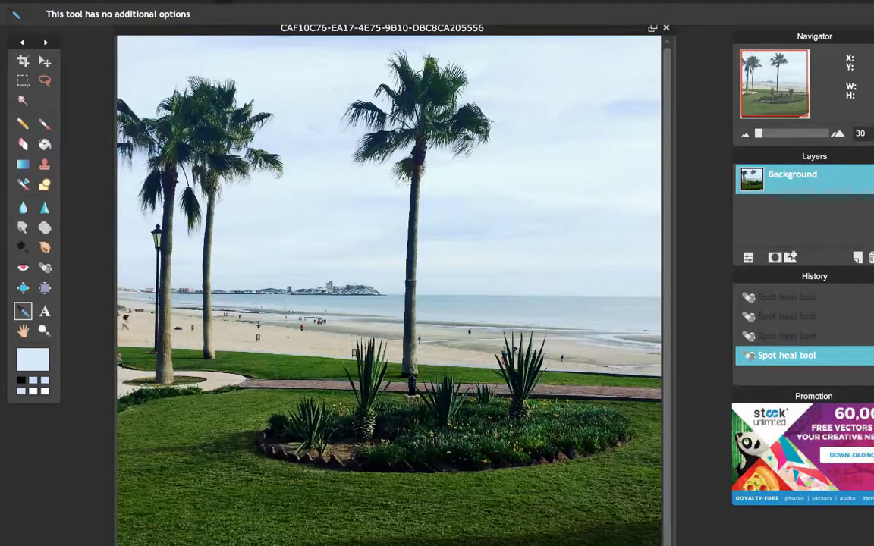
Step: Start a Vignette filter on the photo and set its size to 15
{"action": "left_click", "coordinate": [227, 3]}
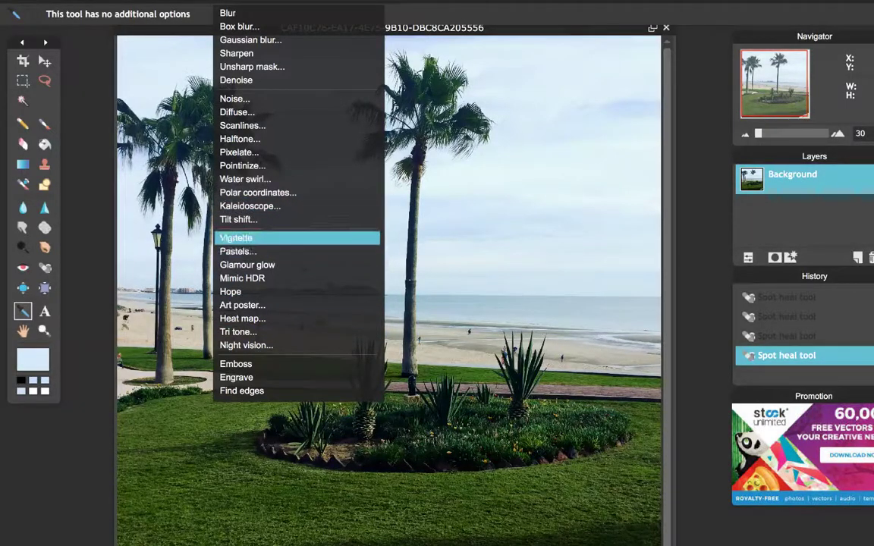
{"action": "left_click", "coordinate": [296, 238]}
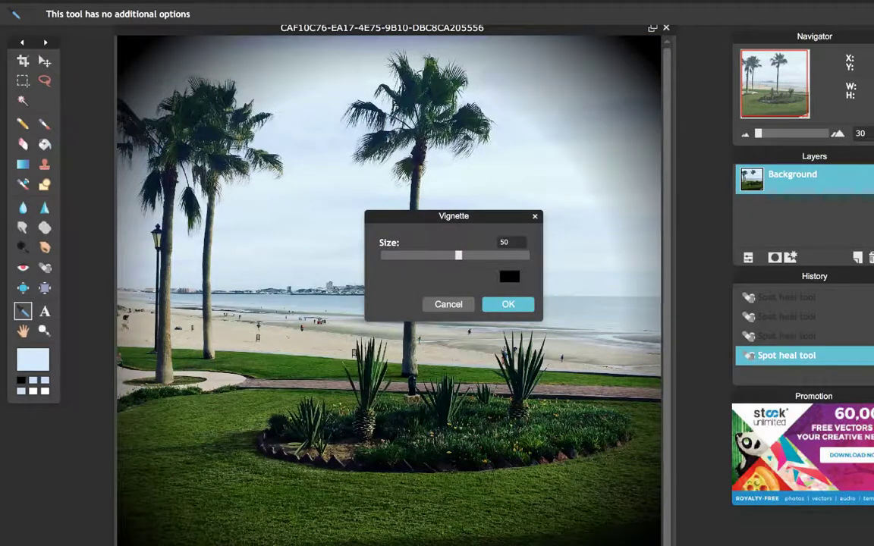
{"action": "left_click_drag", "start_coordinate": [458, 256], "coordinate": [380, 256]}
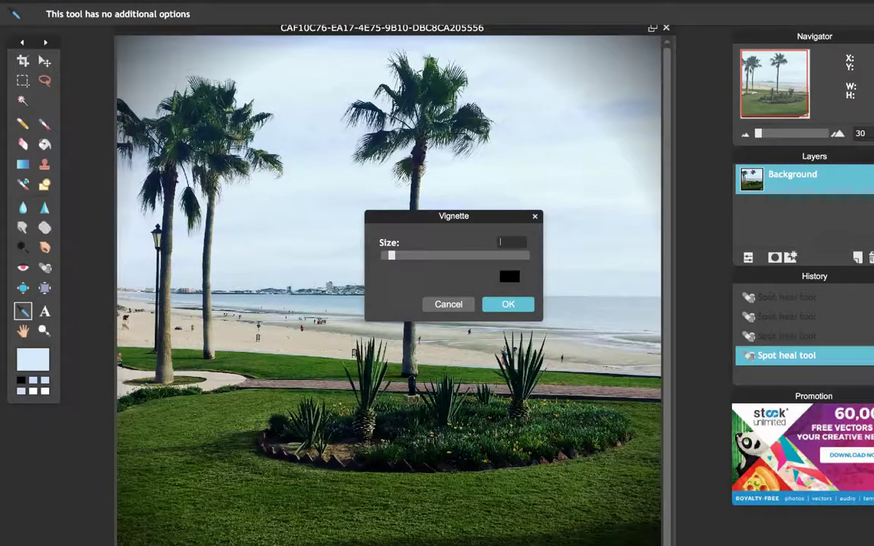
{"action": "type", "text": "15"}
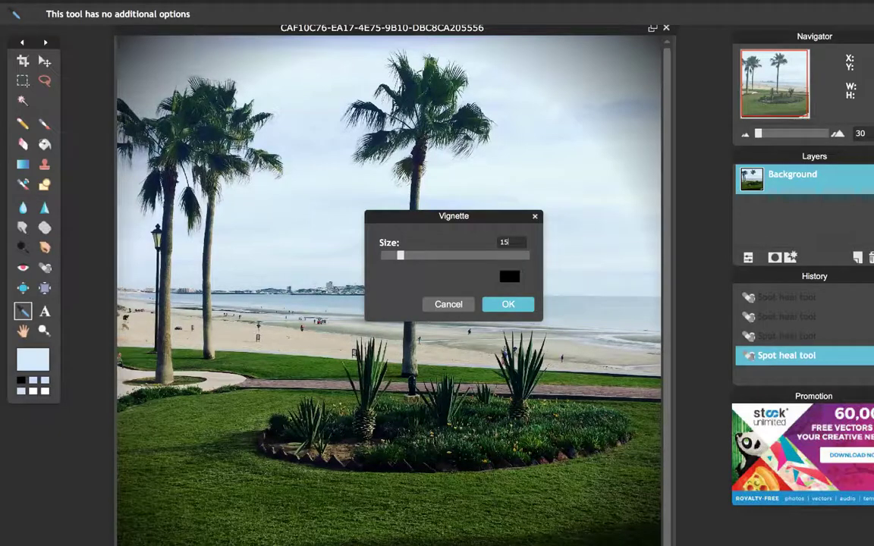
Step: Change the vignette color to the sampled light blue, cde2f7
{"action": "left_click", "coordinate": [510, 276]}
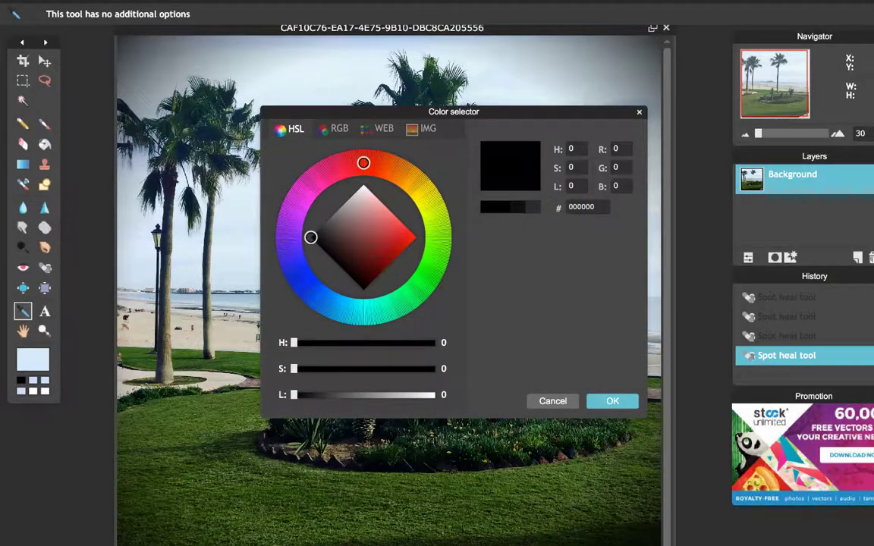
{"action": "mouse_move", "coordinate": [286, 227]}
{"action": "left_mouse_down"}
{"action": "mouse_move", "coordinate": [294, 266]}
{"action": "mouse_move", "coordinate": [326, 303]}
{"action": "mouse_move", "coordinate": [320, 297]}
{"action": "left_mouse_up"}
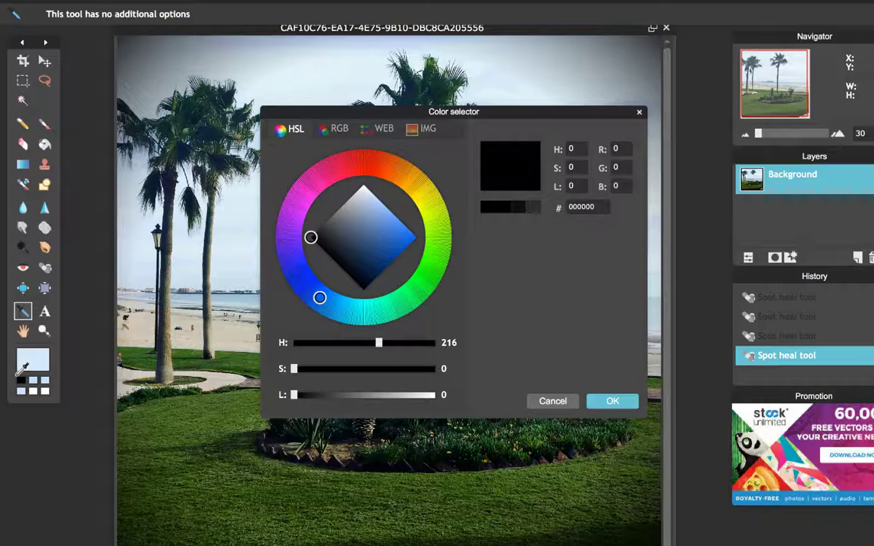
{"action": "left_click", "coordinate": [23, 370]}
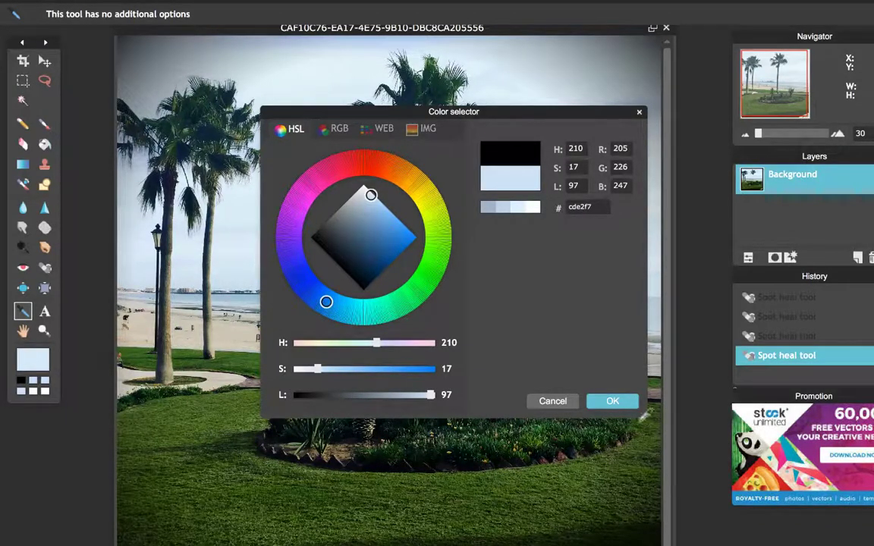
{"action": "key", "text": "Return"}
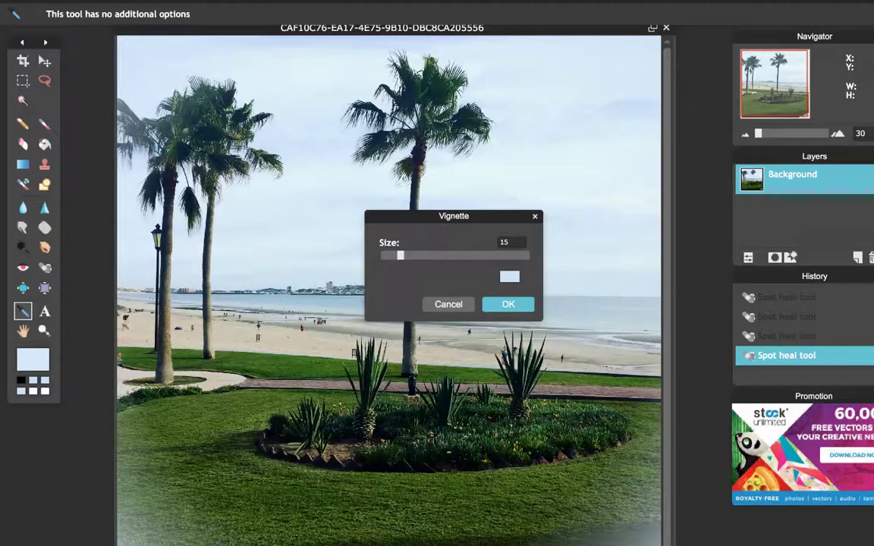
Step: Reduce the light blue vignette's size to the minimum, apply it, and undo the vignette
{"action": "left_click_drag", "start_coordinate": [400, 256], "coordinate": [383, 256]}
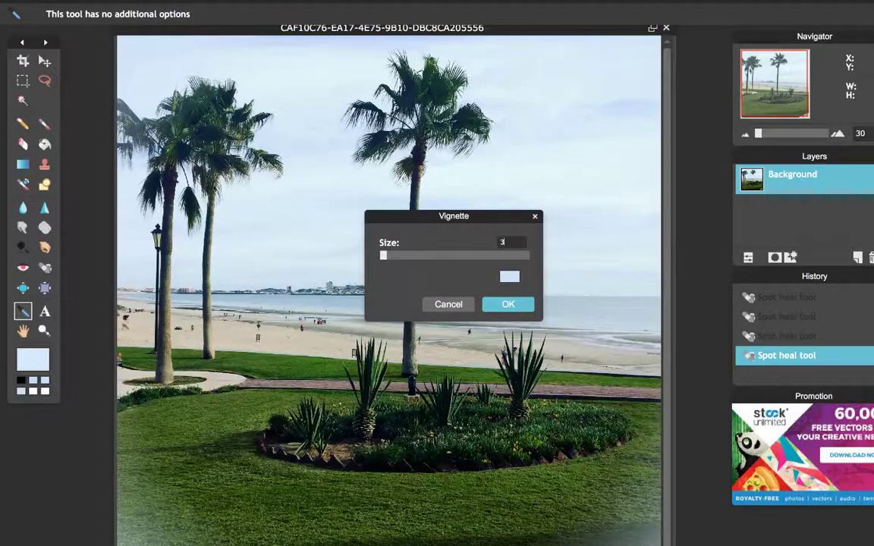
{"action": "left_click_drag", "start_coordinate": [383, 255], "coordinate": [379, 256]}
{"action": "key", "text": "Return"}
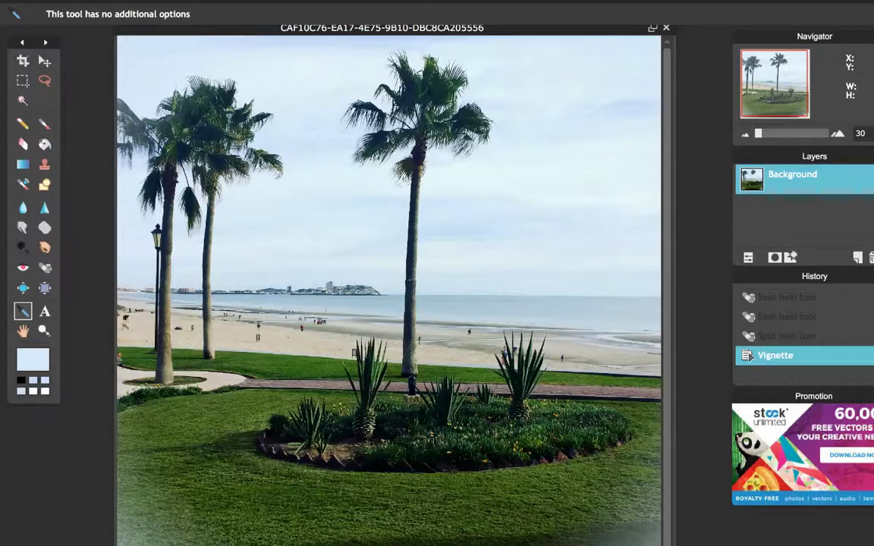
{"action": "left_click", "coordinate": [216, 2]}
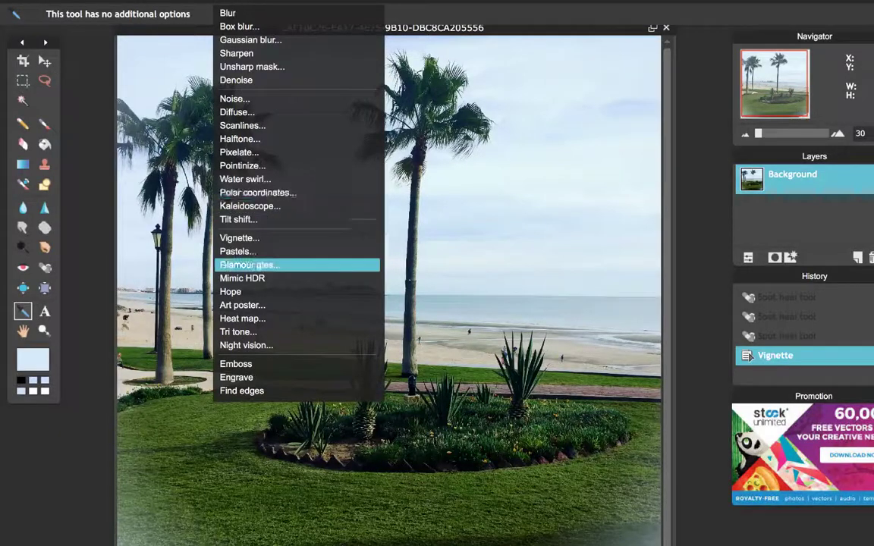
{"action": "key", "text": "ctrl+z"}
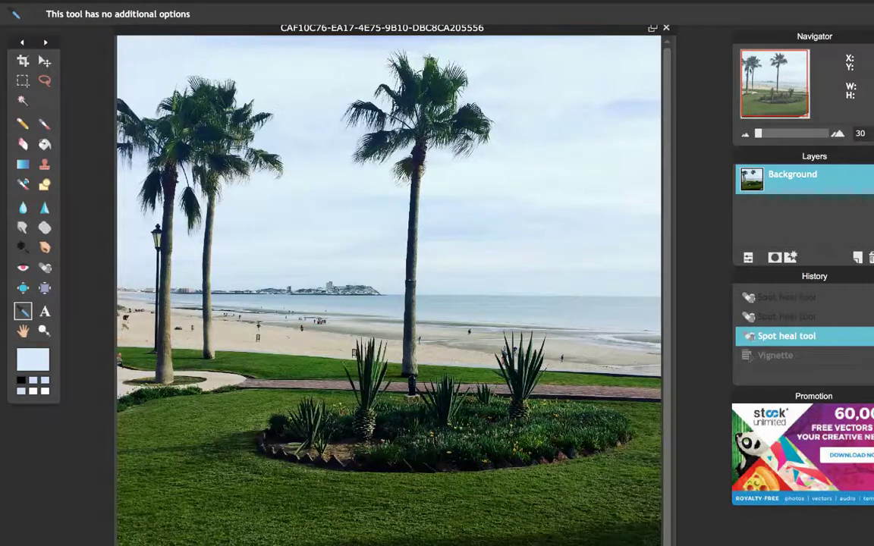
Step: Apply the basic Blur filter to the whole photo
{"action": "left_click", "coordinate": [216, 2]}
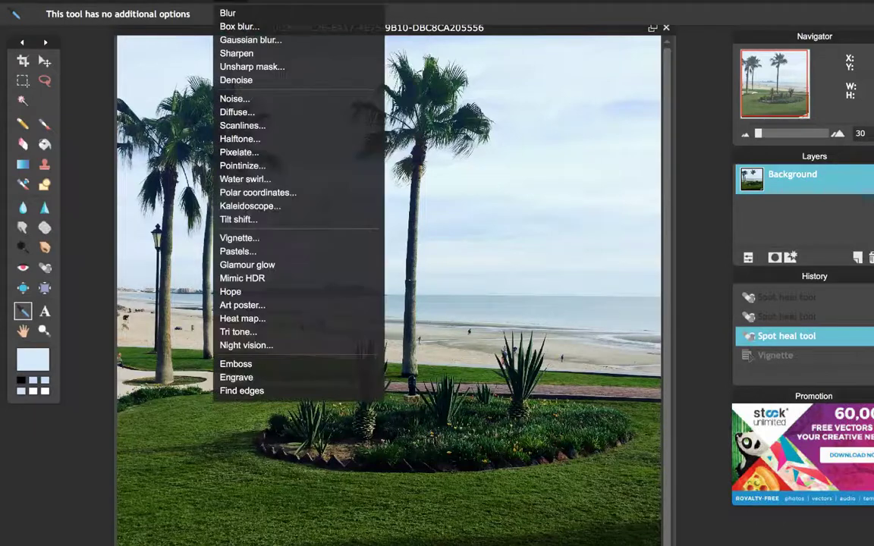
{"action": "left_click", "coordinate": [228, 13]}
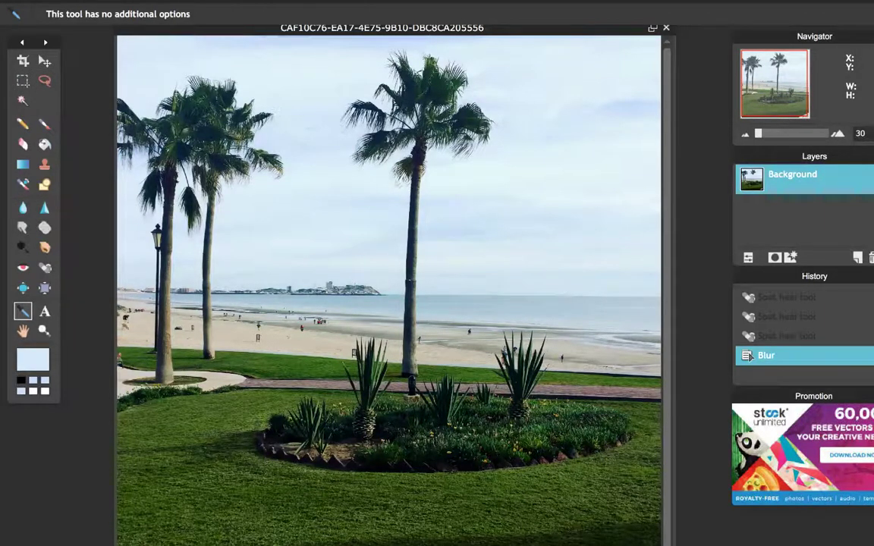
Step: Compare the photo before and after the blur by repeatedly undoing and redoing it, ending with the blur applied
{"action": "key", "text": "ctrl+z"}
{"action": "key", "text": "ctrl+y"}
{"action": "key", "text": "ctrl+z"}
{"action": "key", "text": "ctrl+y"}
{"action": "key", "text": "ctrl+z"}
{"action": "key", "text": "ctrl+y"}
{"action": "key", "text": "ctrl+z"}
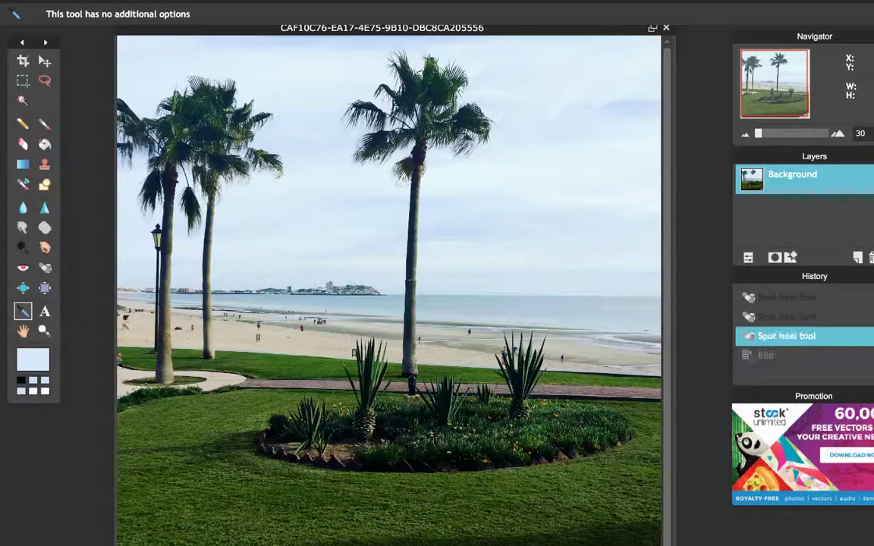
{"action": "key", "text": "ctrl+y"}
{"action": "key", "text": "ctrl+z"}
{"action": "key", "text": "ctrl+z"}
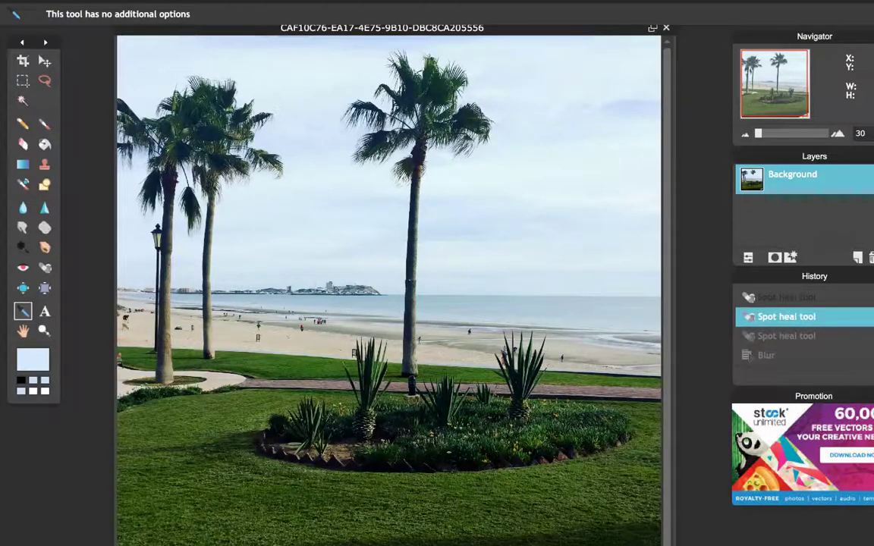
{"action": "key", "text": "ctrl+y"}
{"action": "key", "text": "ctrl+y"}
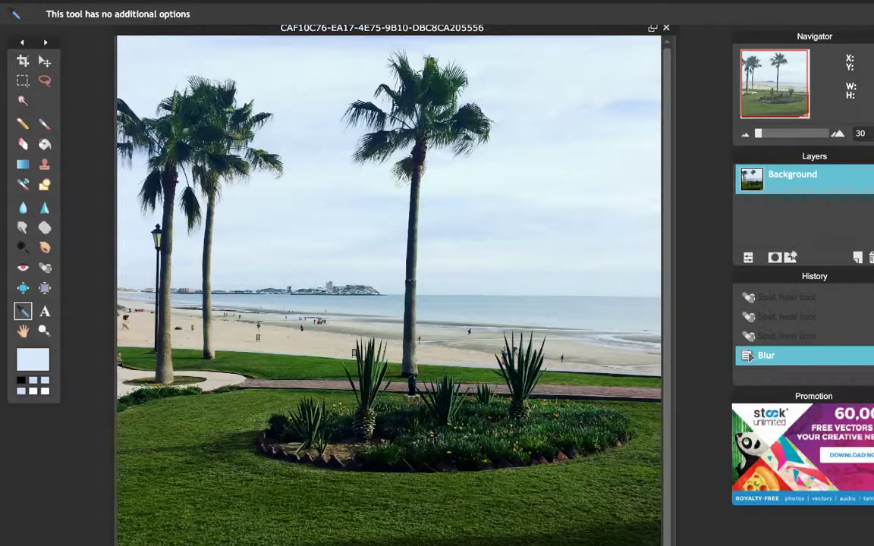
{"action": "key", "text": "ctrl+z"}
{"action": "key", "text": "ctrl+y"}
{"action": "key", "text": "ctrl+z"}
{"action": "key", "text": "ctrl+z"}
{"action": "key", "text": "ctrl+y"}
{"action": "key", "text": "ctrl+y"}
{"action": "key", "text": "ctrl+z"}
{"action": "key", "text": "ctrl+y"}
{"action": "key", "text": "ctrl+z"}
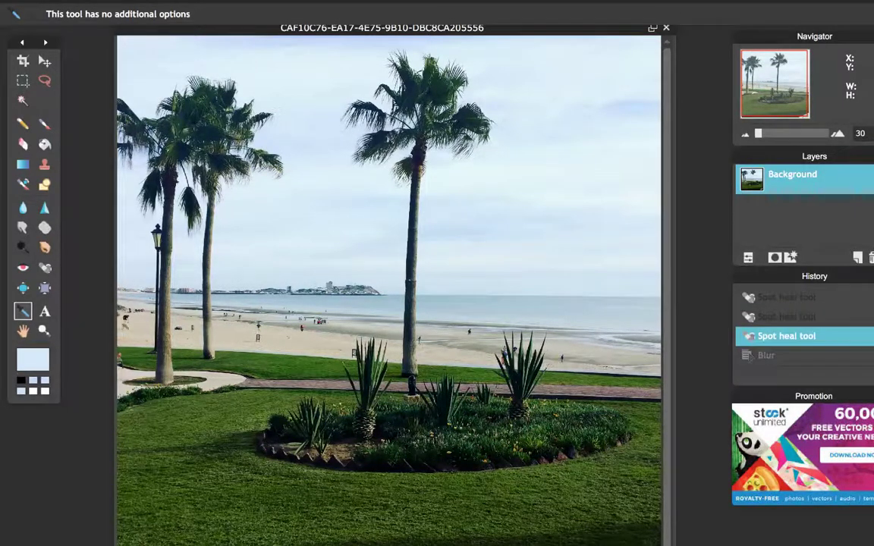
{"action": "key", "text": "ctrl+y"}
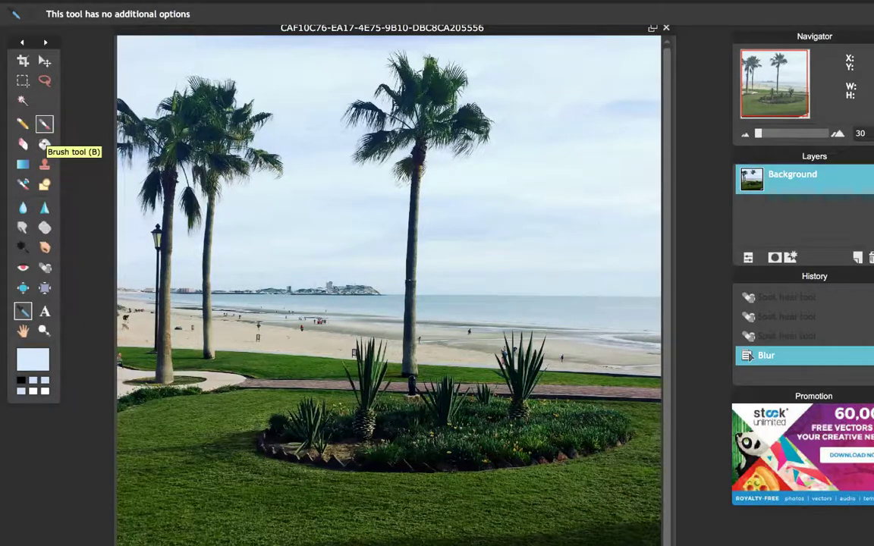
Step: Sample a light blue, c6dff7, from the sky beside the right-hand palm with the color picker
{"action": "left_click", "coordinate": [44, 125]}
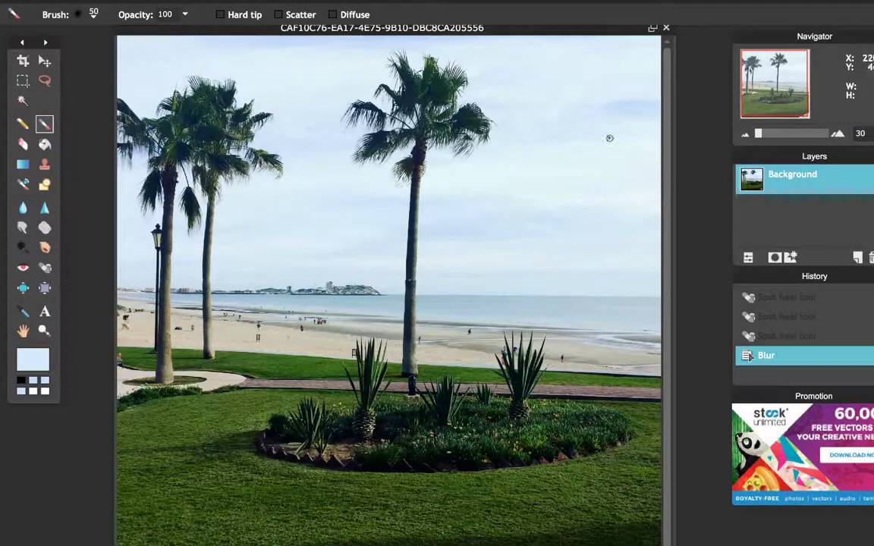
{"action": "left_click", "coordinate": [23, 311]}
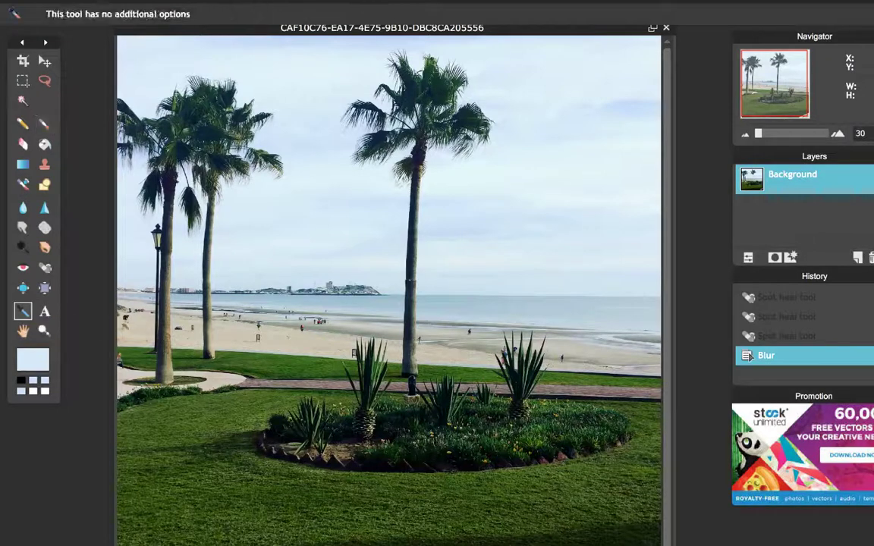
{"action": "left_click", "coordinate": [642, 102]}
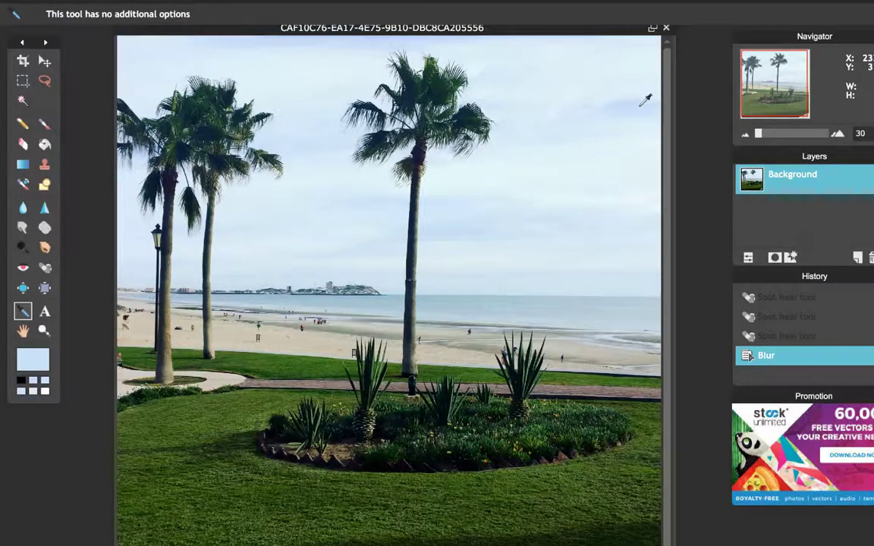
{"action": "left_click", "coordinate": [630, 99]}
{"action": "left_click", "coordinate": [624, 91]}
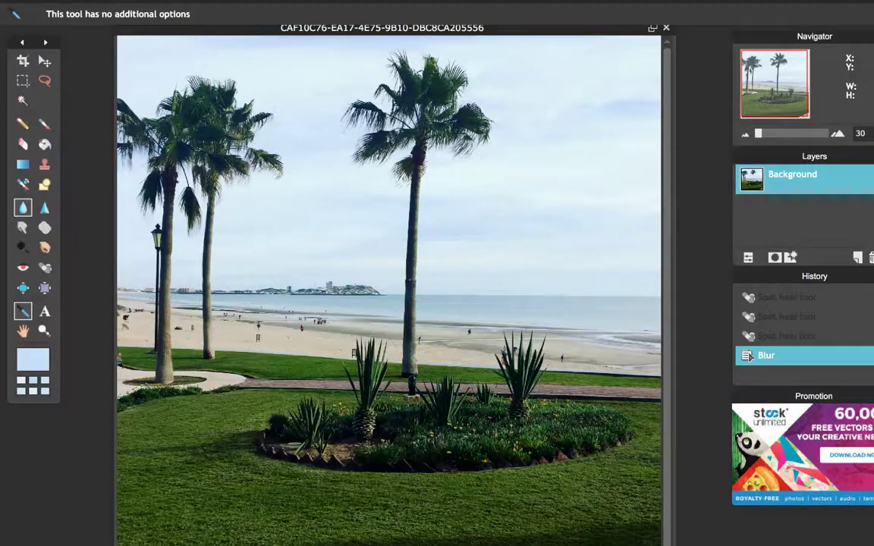
Step: Brush the sampled light blue over the sky near the photo's right and upper edges with the Color replace tool
{"action": "left_click", "coordinate": [22, 184]}
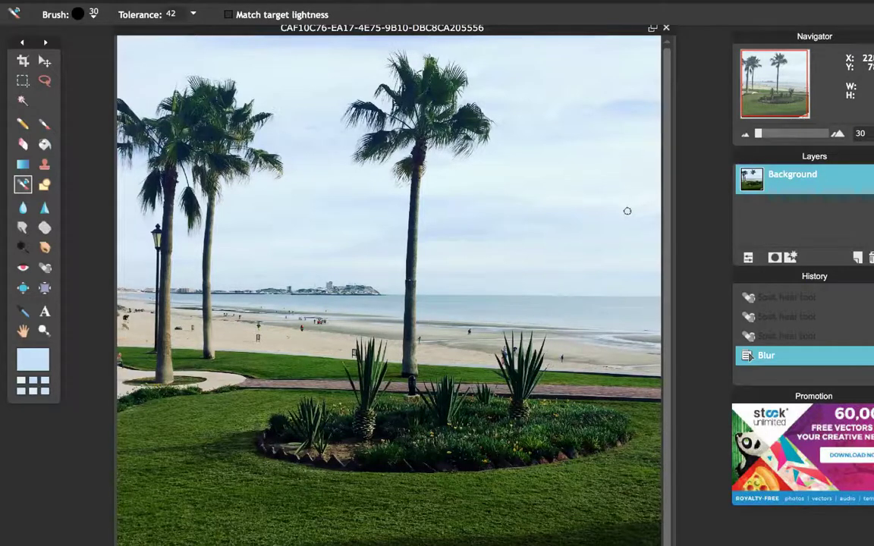
{"action": "left_click", "coordinate": [658, 216]}
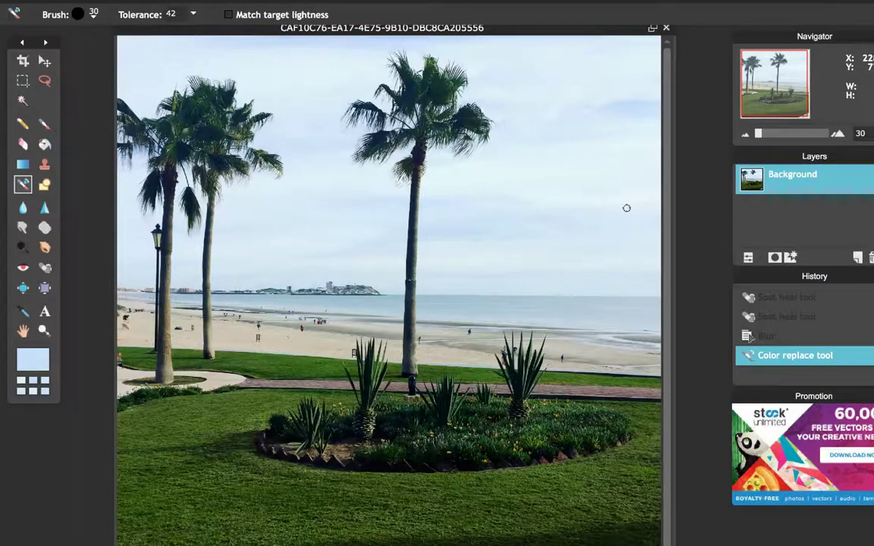
{"action": "left_click", "coordinate": [666, 202]}
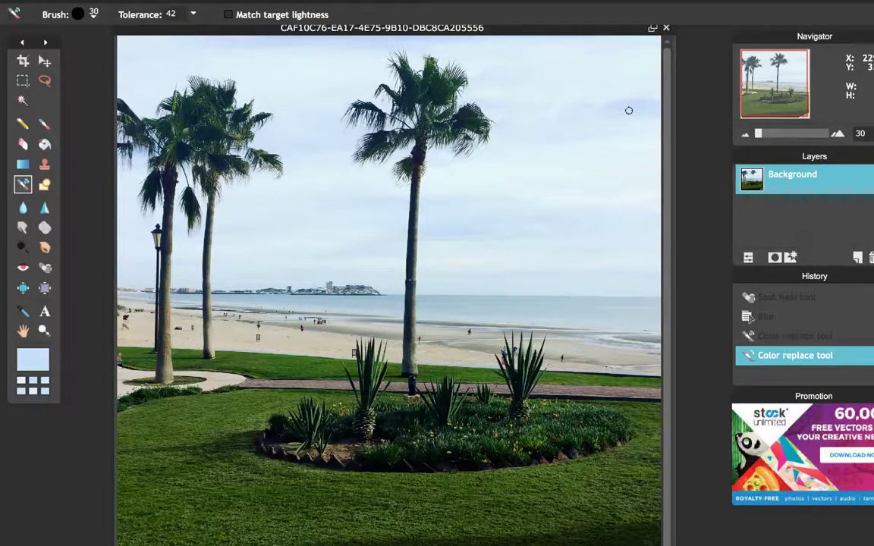
{"action": "left_click_drag", "start_coordinate": [629, 111], "coordinate": [671, 110]}
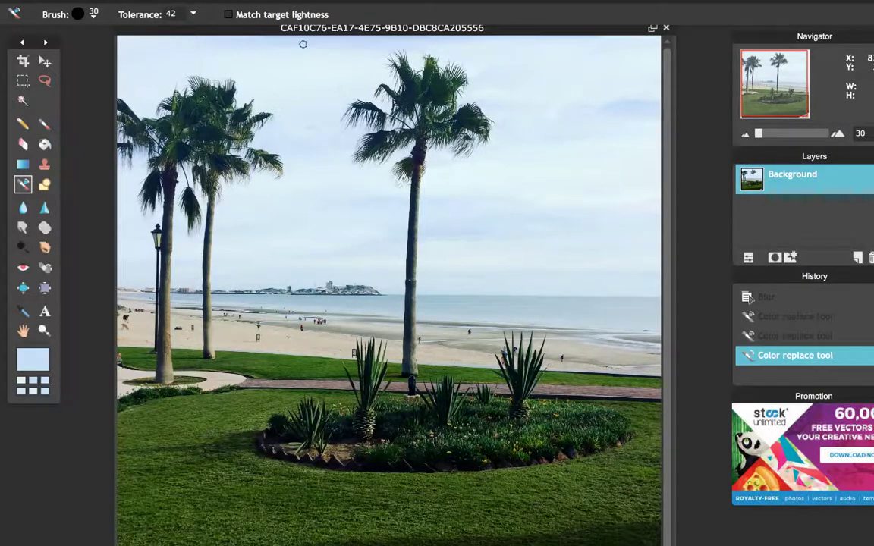
{"action": "left_click_drag", "start_coordinate": [259, 38], "coordinate": [241, 35]}
Step: Start a text caption in the sky between the palms and set its color to dark navy, 002040
{"action": "left_click", "coordinate": [45, 311]}
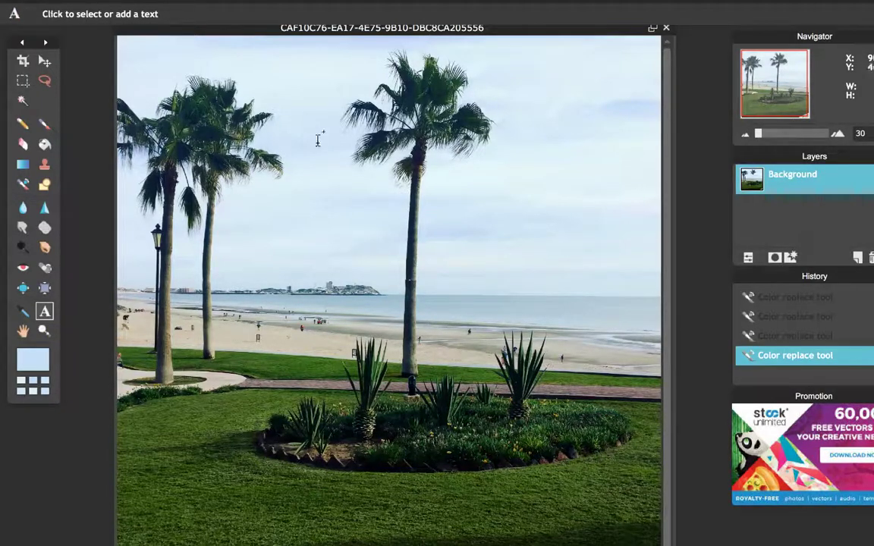
{"action": "left_click", "coordinate": [270, 68]}
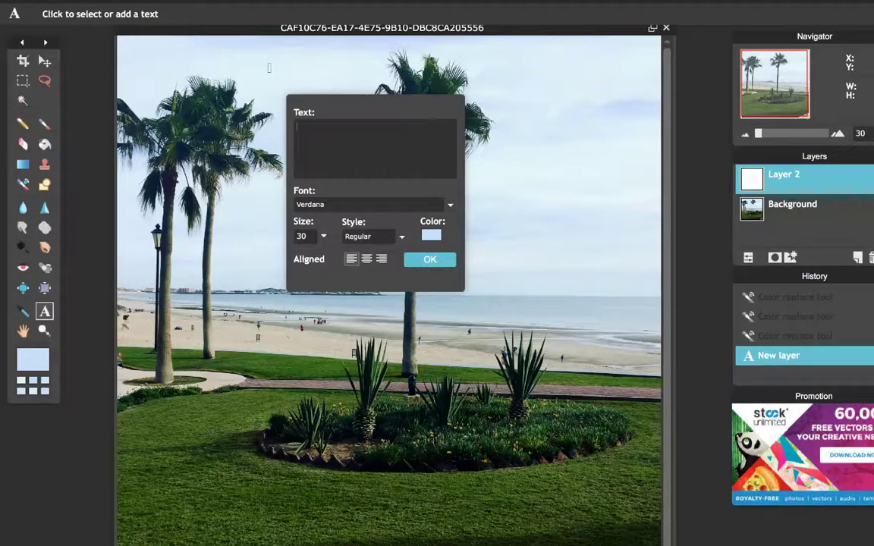
{"action": "left_click", "coordinate": [431, 235]}
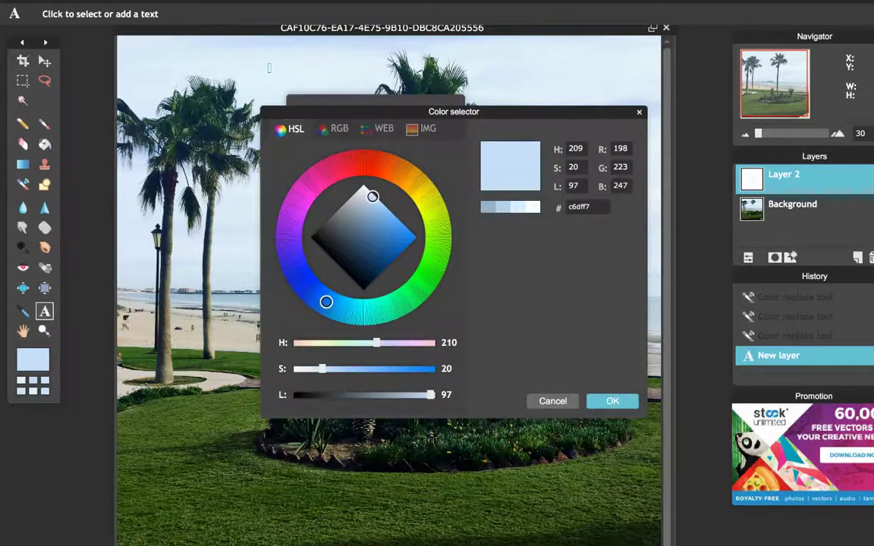
{"action": "mouse_move", "coordinate": [323, 369]}
{"action": "left_mouse_down"}
{"action": "mouse_move", "coordinate": [434, 369]}
{"action": "mouse_move", "coordinate": [405, 394]}
{"action": "mouse_move", "coordinate": [317, 394]}
{"action": "mouse_move", "coordinate": [329, 395]}
{"action": "left_mouse_up"}
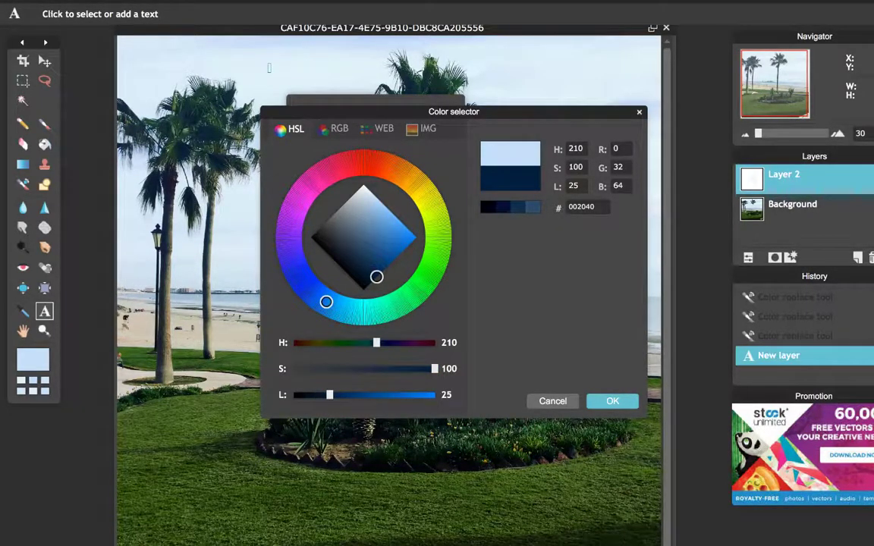
{"action": "left_click", "coordinate": [612, 400]}
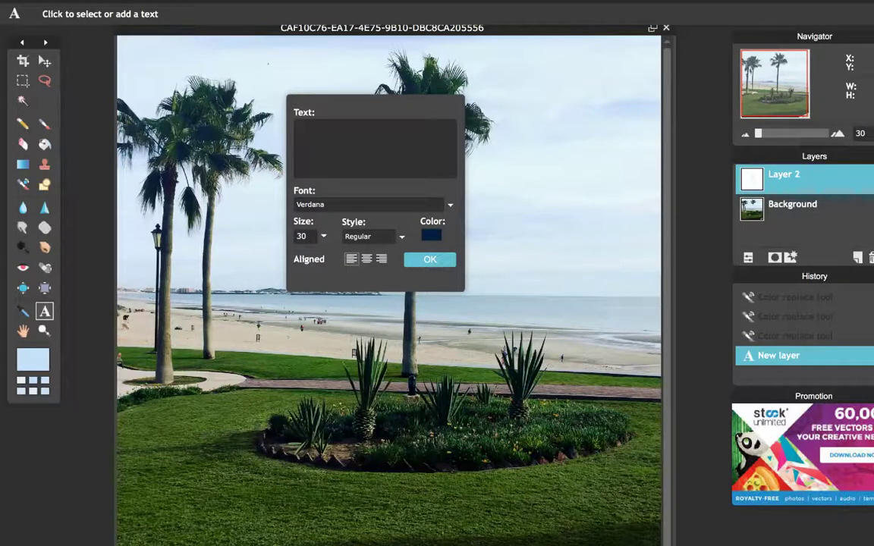
Step: Enter the caption text "Rocky Point, Mexico"
{"action": "type", "text": "Rocky Po"}
{"action": "type", "text": "i"}
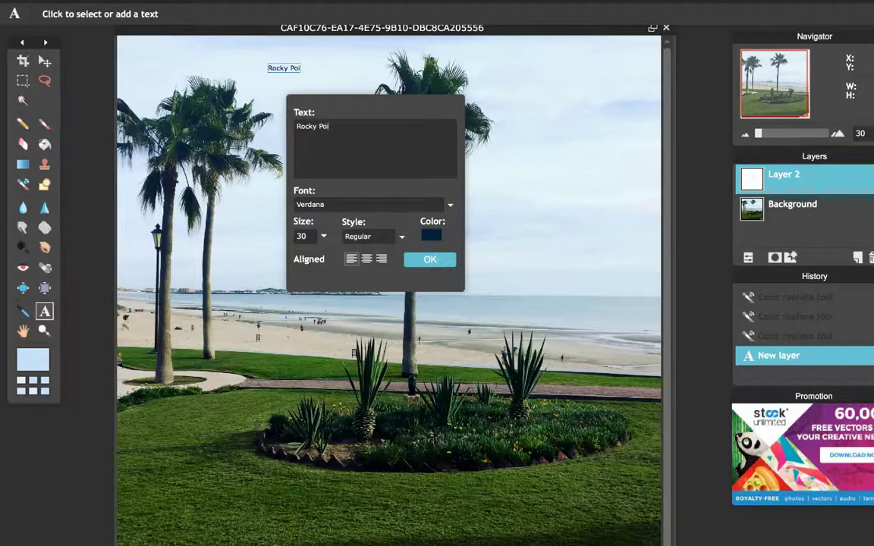
{"action": "type", "text": "nt Mexico"}
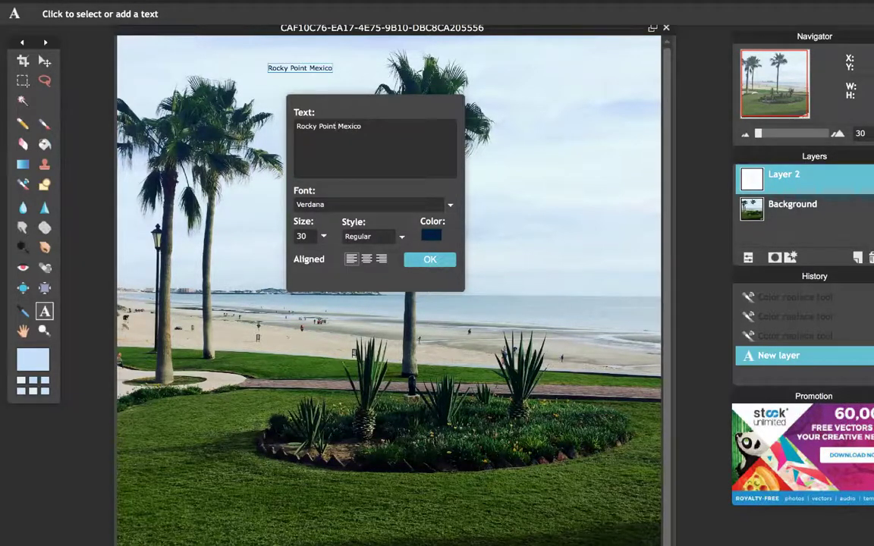
{"action": "left_click", "coordinate": [330, 126]}
{"action": "type", "text": ","}
Step: Browse the fonts and set the caption to Avenir Next Medium Italic
{"action": "left_click", "coordinate": [450, 204]}
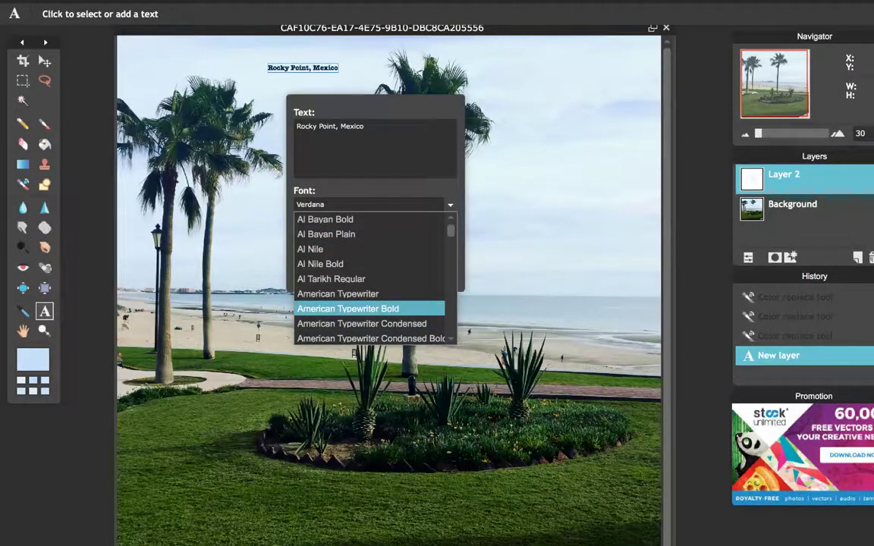
{"action": "scroll", "coordinate": [370, 281], "scroll_direction": "down", "scroll_amount": 10}
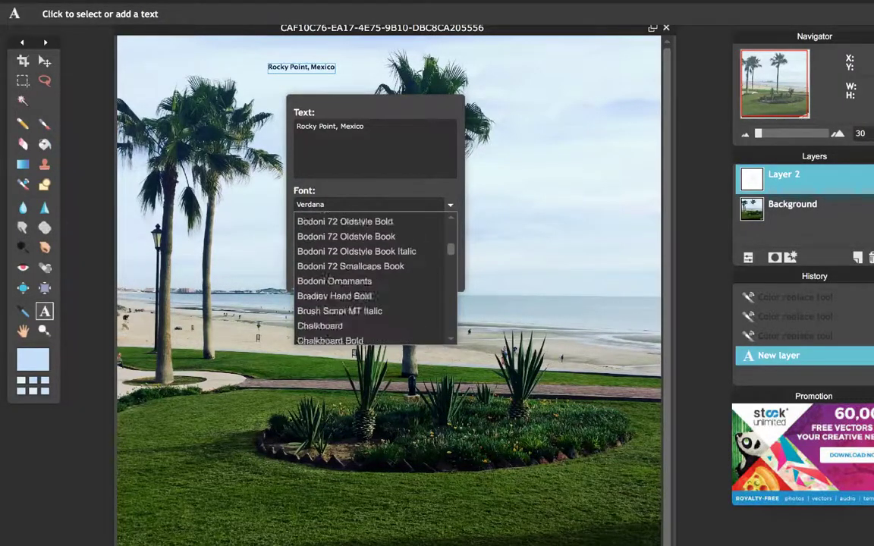
{"action": "scroll", "coordinate": [372, 281], "scroll_direction": "up", "scroll_amount": 5}
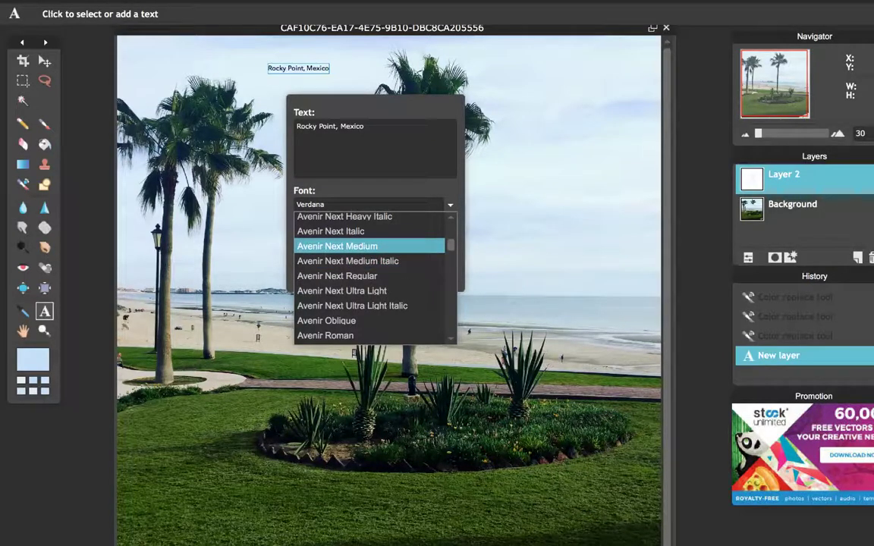
{"action": "left_click", "coordinate": [347, 261]}
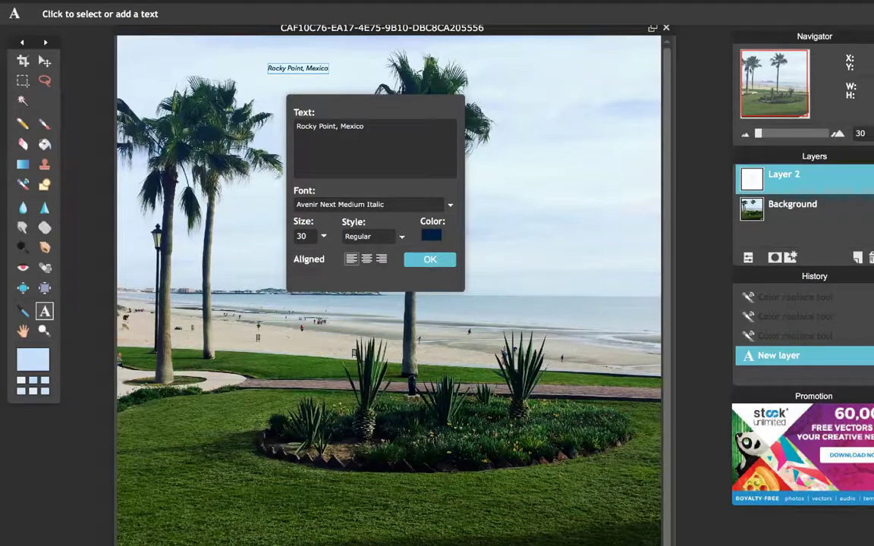
Step: Try text sizes 55 and 65 for the caption
{"action": "key", "text": "BackSpace"}
{"action": "key", "text": "BackSpace"}
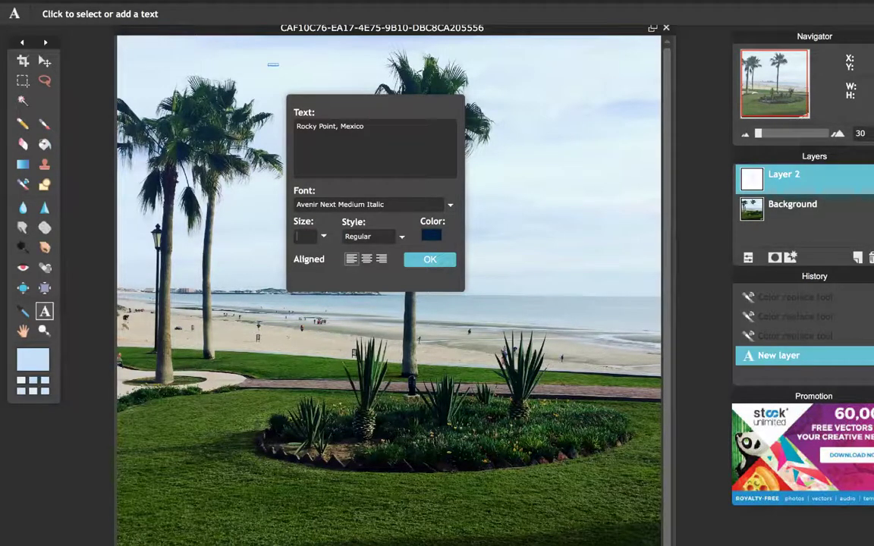
{"action": "type", "text": "55"}
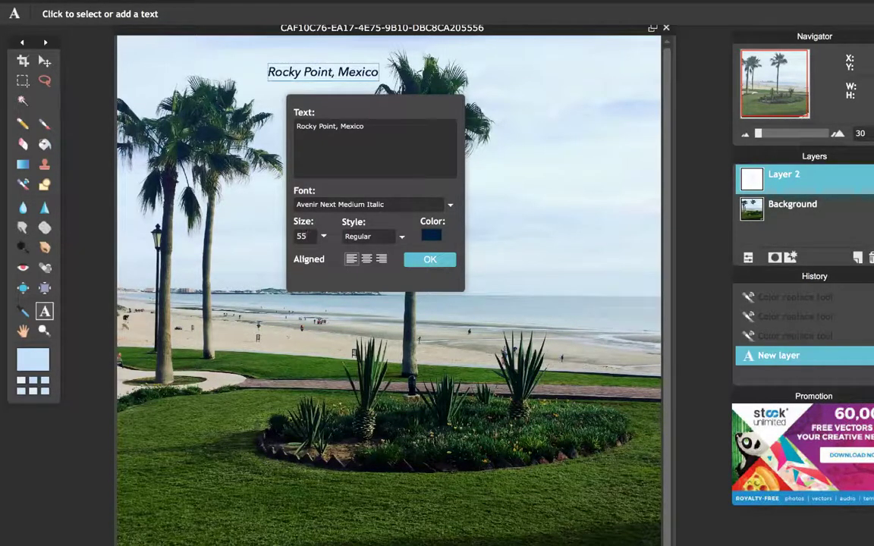
{"action": "key", "text": "BackSpace"}
{"action": "key", "text": "BackSpace"}
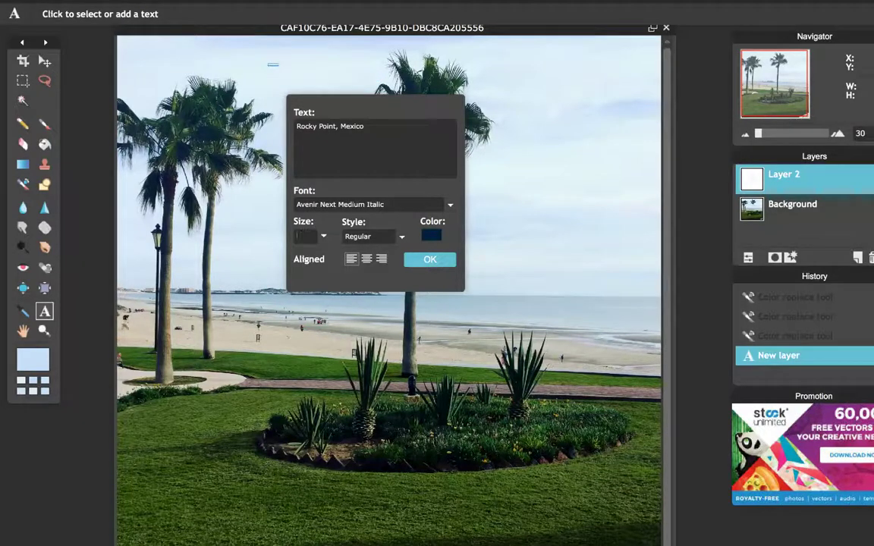
{"action": "type", "text": "65"}
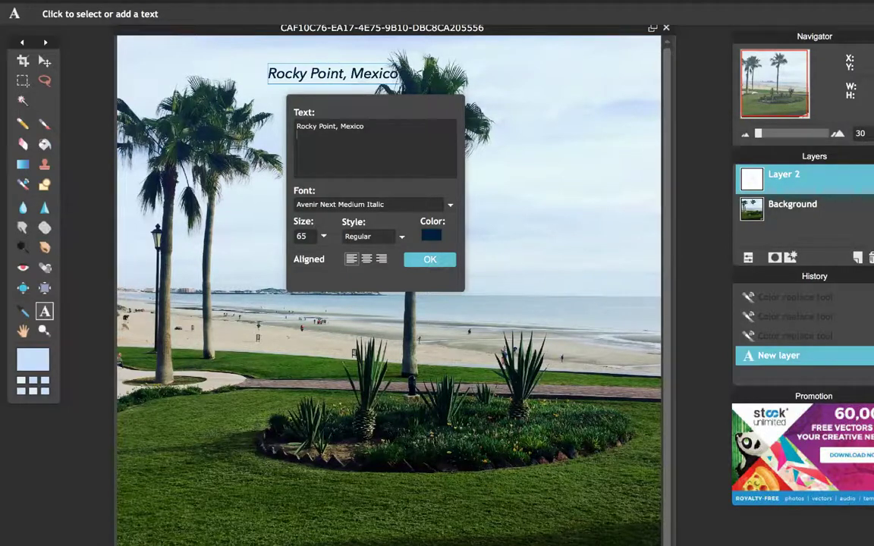
Step: Add "2018" as a second line of the caption, center the text and apply it
{"action": "key", "text": "Return"}
{"action": "type", "text": "2018"}
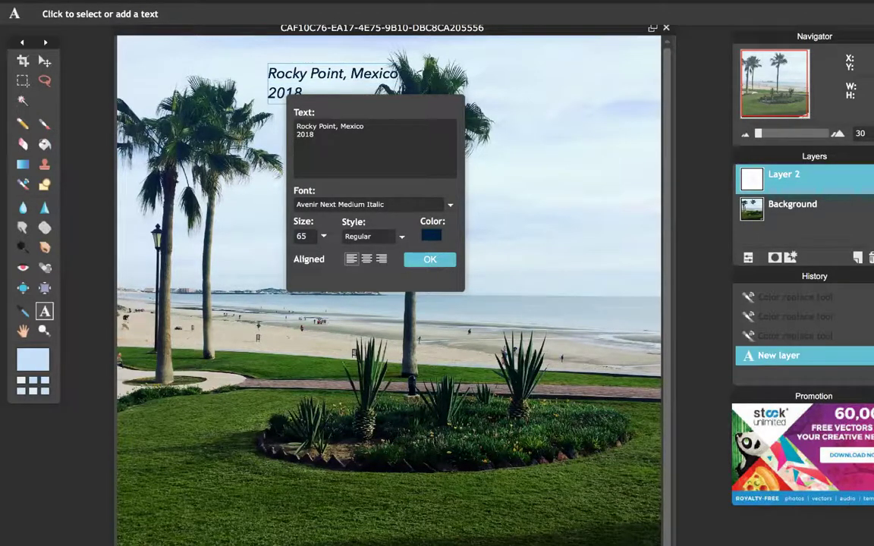
{"action": "left_click", "coordinate": [367, 259]}
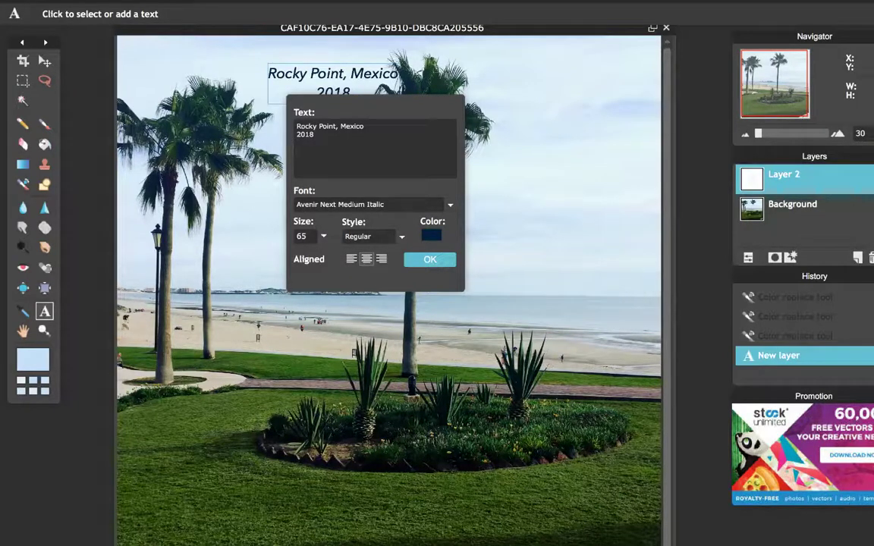
{"action": "left_click", "coordinate": [430, 259]}
Step: Reopen the caption, move it into the open sky beside the right-hand palm and enlarge it to size 80
{"action": "left_click", "coordinate": [334, 76]}
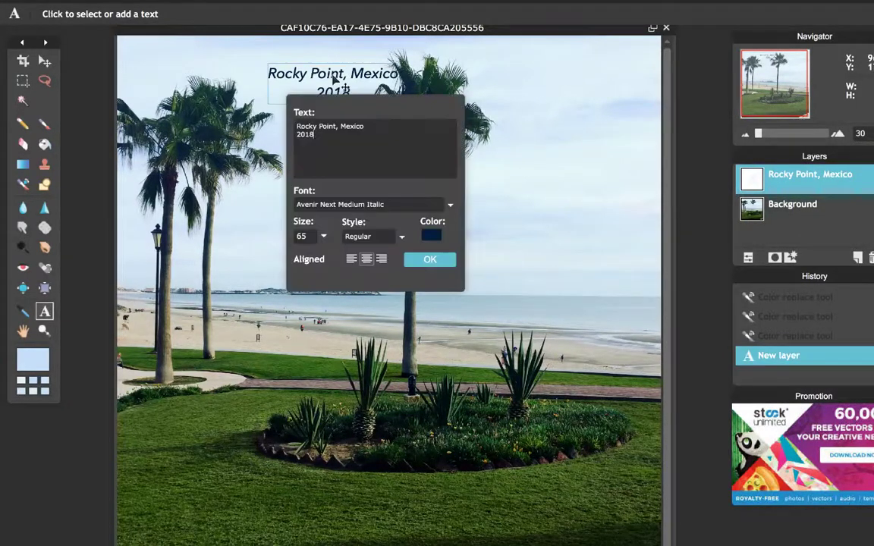
{"action": "left_click_drag", "start_coordinate": [334, 79], "coordinate": [571, 182]}
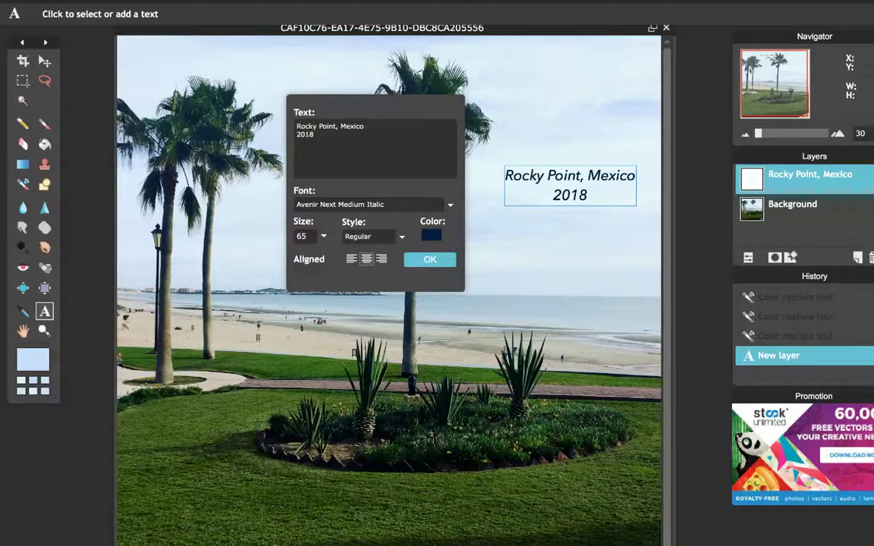
{"action": "key", "text": "BackSpace"}
{"action": "key", "text": "BackSpace"}
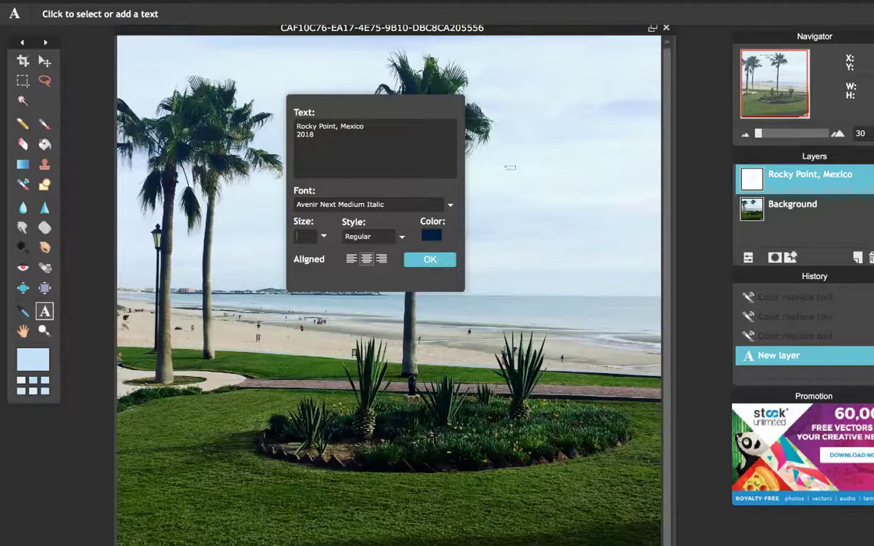
{"action": "type", "text": "80"}
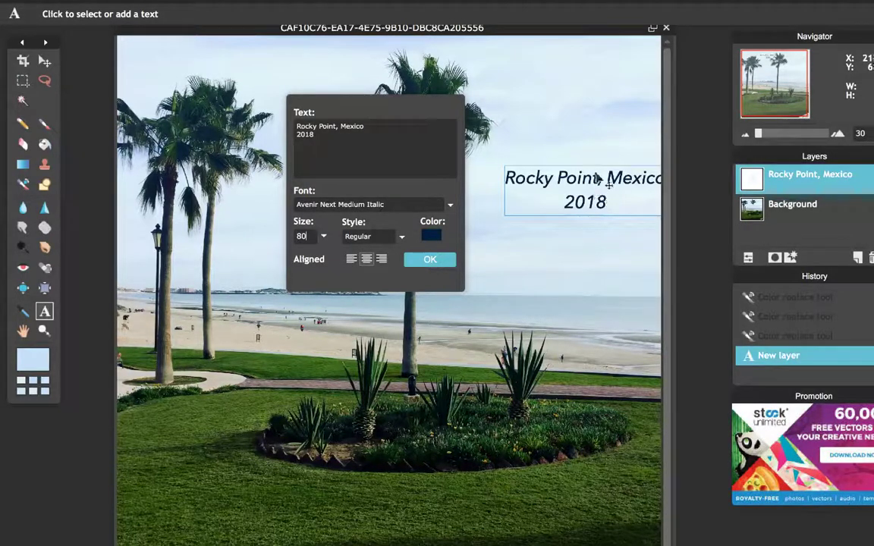
{"action": "left_click_drag", "start_coordinate": [596, 179], "coordinate": [585, 161]}
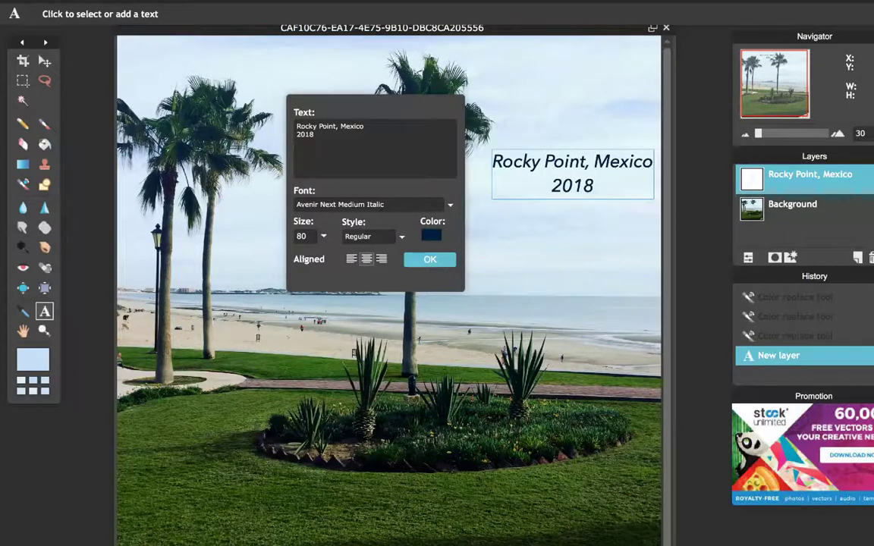
Step: Try slate blue 1c2e40 as the caption's color and settle on a lighter, muted grayish blue
{"action": "left_click", "coordinate": [32, 360]}
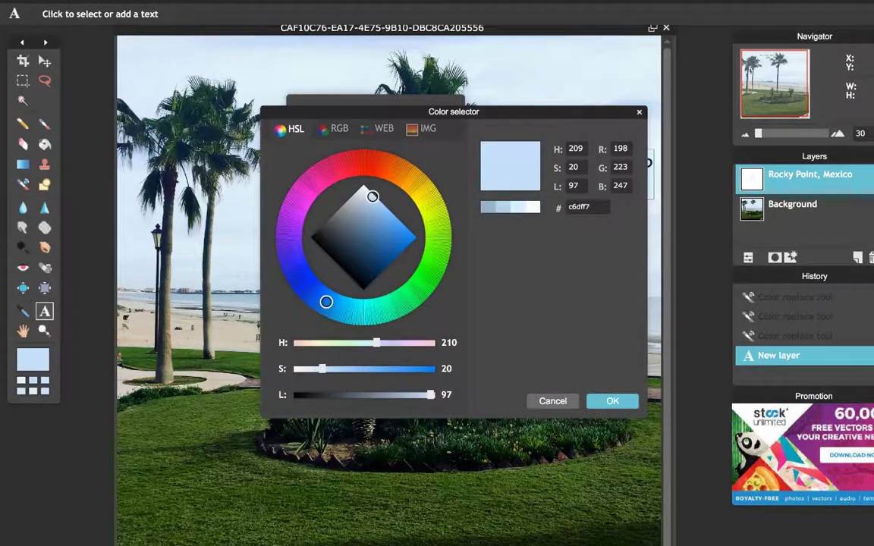
{"action": "key", "text": "Escape"}
{"action": "left_click", "coordinate": [431, 235]}
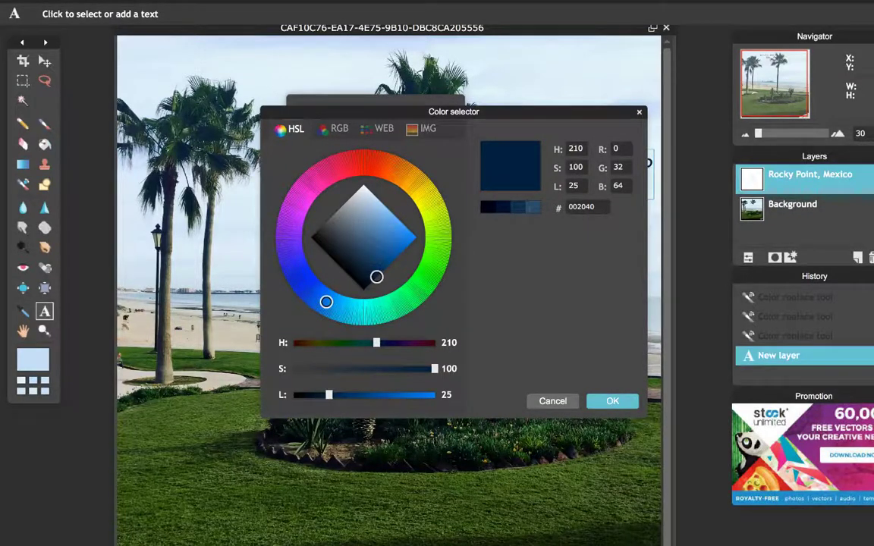
{"action": "left_click_drag", "start_coordinate": [376, 277], "coordinate": [353, 253]}
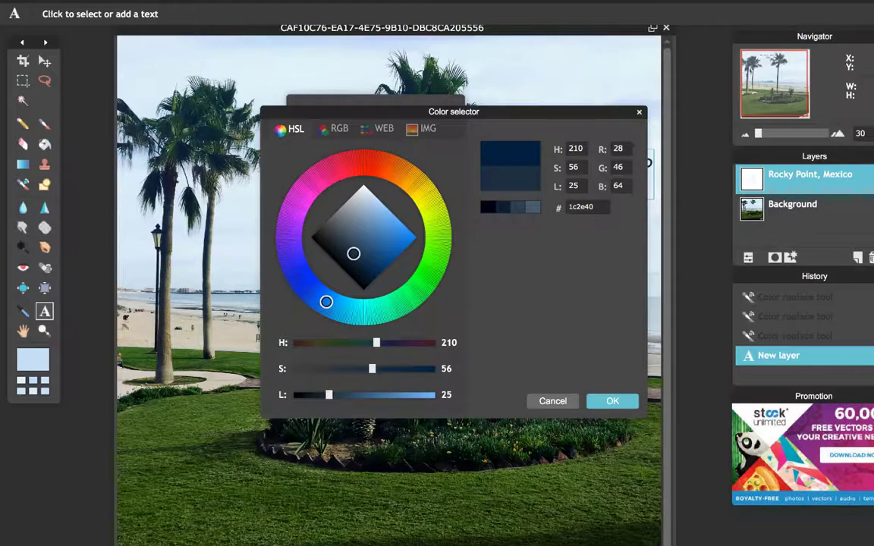
{"action": "key", "text": "Return"}
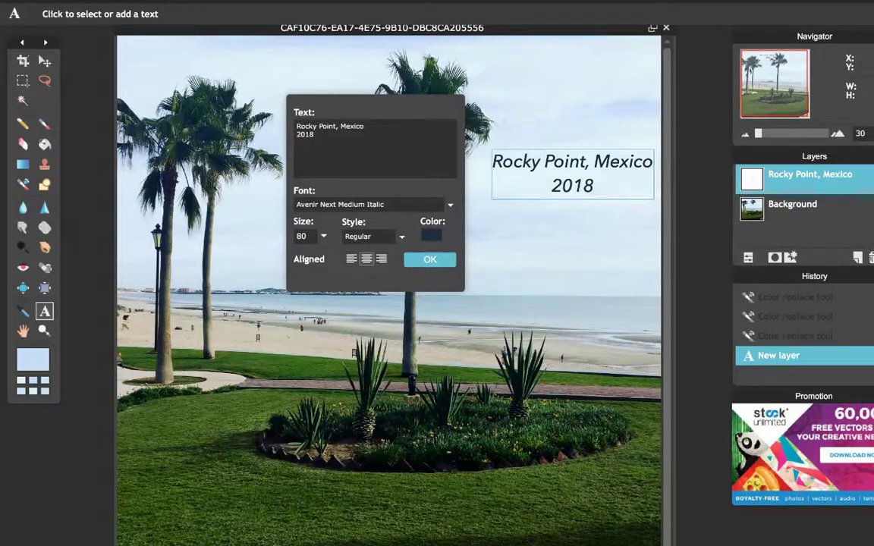
{"action": "mouse_move", "coordinate": [353, 253]}
{"action": "left_mouse_down"}
{"action": "mouse_move", "coordinate": [291, 203]}
{"action": "mouse_move", "coordinate": [307, 219]}
{"action": "mouse_move", "coordinate": [358, 221]}
{"action": "left_mouse_up"}
{"action": "left_click", "coordinate": [612, 401]}
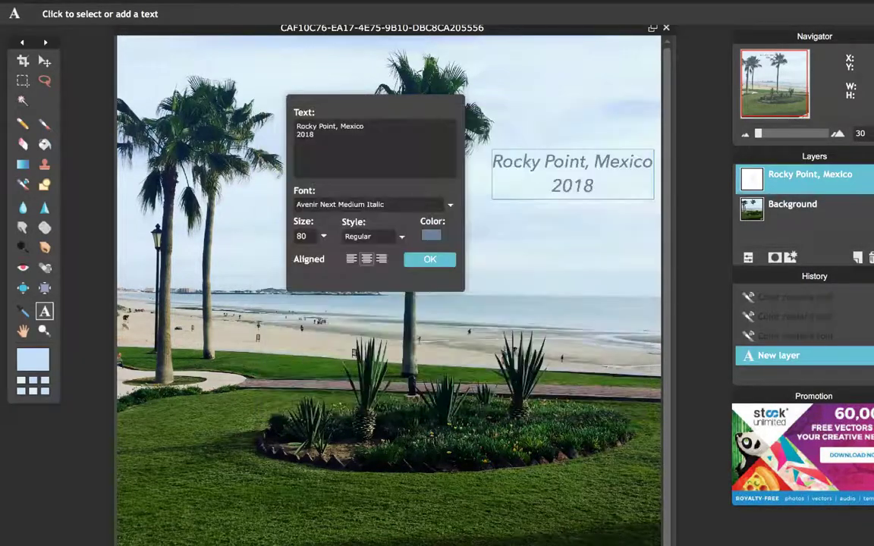
Step: Move the caption lower in the open sky, closer to the horizon, and apply the text changes
{"action": "left_click_drag", "start_coordinate": [592, 152], "coordinate": [595, 204]}
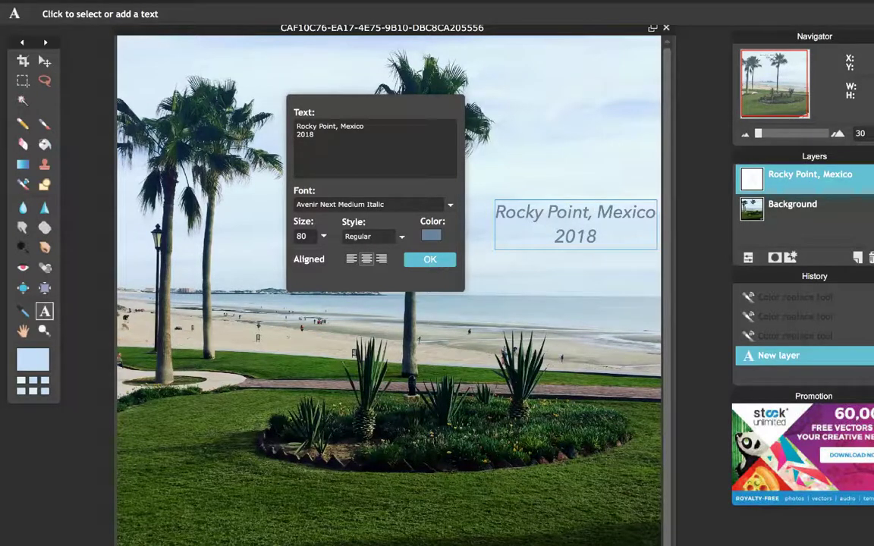
{"action": "left_click", "coordinate": [430, 259]}
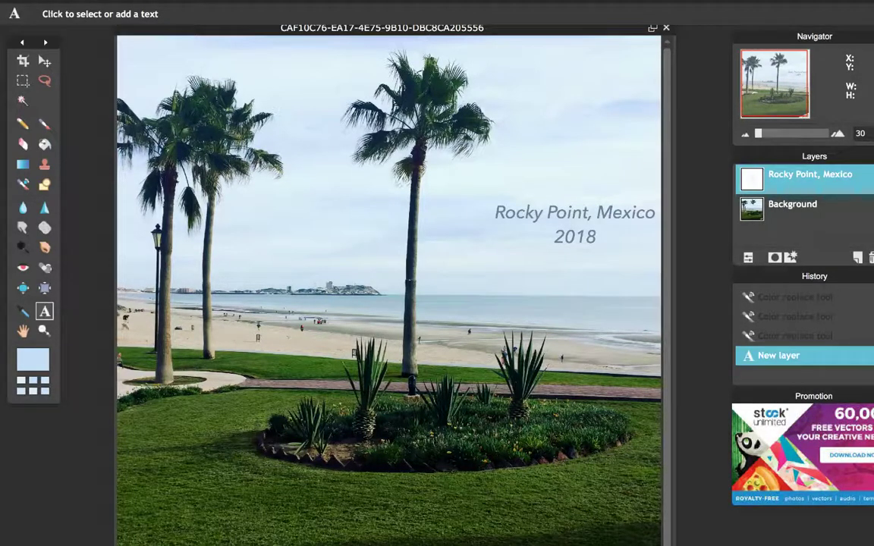
Step: Save the captioned photo to the computer as a JPEG named Rocky Point
{"action": "left_click", "coordinate": [15, 1]}
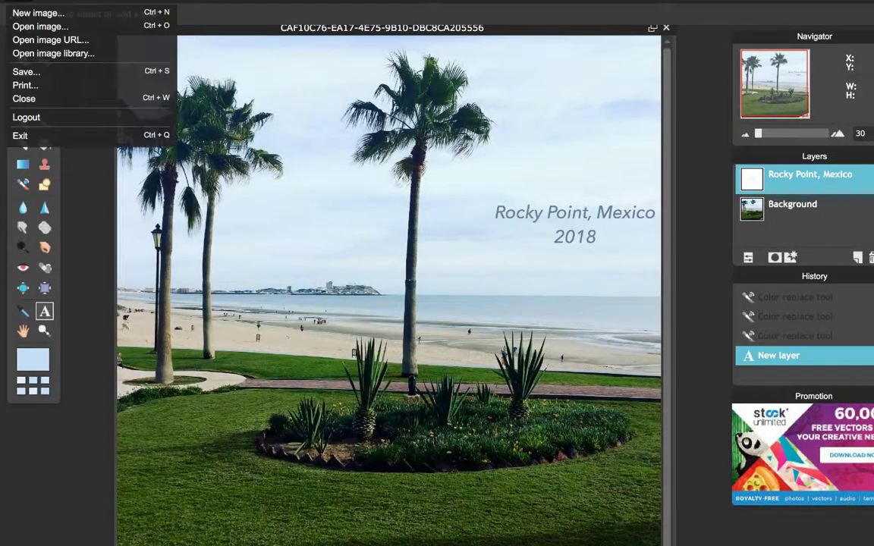
{"action": "left_click", "coordinate": [22, 70]}
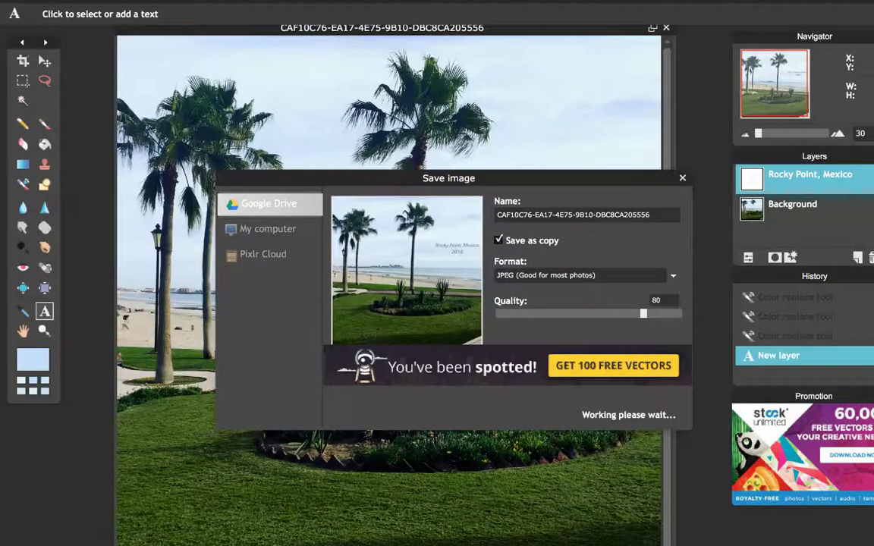
{"action": "key", "text": "BackSpace"}
{"action": "key", "text": "BackSpace"}
{"action": "key", "text": "BackSpace"}
{"action": "key", "text": "BackSpace"}
{"action": "key", "text": "BackSpace"}
{"action": "key", "text": "BackSpace"}
{"action": "key", "text": "BackSpace"}
{"action": "key", "text": "BackSpace"}
{"action": "key", "text": "BackSpace"}
{"action": "key", "text": "BackSpace"}
{"action": "key", "text": "BackSpace"}
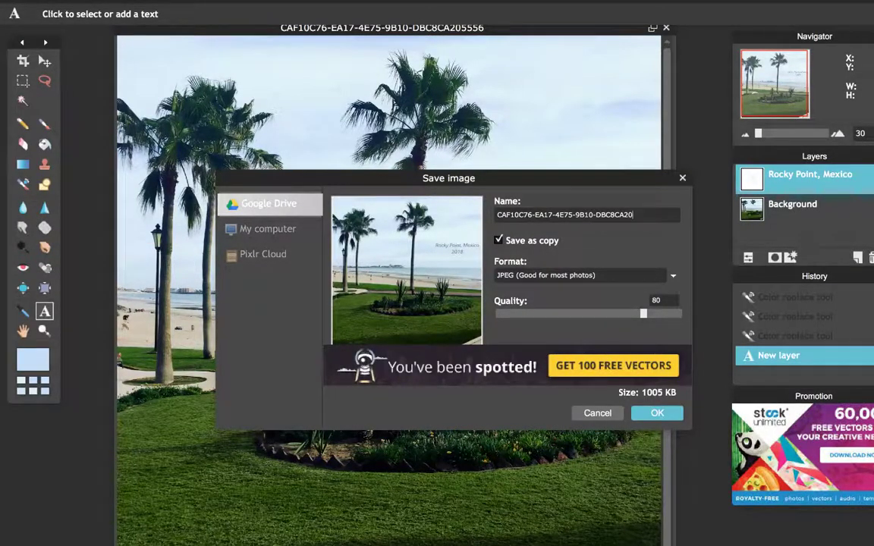
{"action": "key", "text": "BackSpace"}
{"action": "key", "text": "BackSpace"}
{"action": "key", "text": "BackSpace"}
{"action": "key", "text": "BackSpace"}
{"action": "key", "text": "BackSpace"}
{"action": "key", "text": "BackSpace"}
{"action": "key", "text": "BackSpace"}
{"action": "key", "text": "BackSpace"}
{"action": "key", "text": "BackSpace"}
{"action": "key", "text": "BackSpace"}
{"action": "key", "text": "BackSpace"}
{"action": "key", "text": "BackSpace"}
{"action": "key", "text": "BackSpace"}
{"action": "key", "text": "BackSpace"}
{"action": "key", "text": "BackSpace"}
{"action": "key", "text": "BackSpace"}
{"action": "key", "text": "BackSpace"}
{"action": "key", "text": "BackSpace"}
{"action": "key", "text": "BackSpace"}
{"action": "key", "text": "BackSpace"}
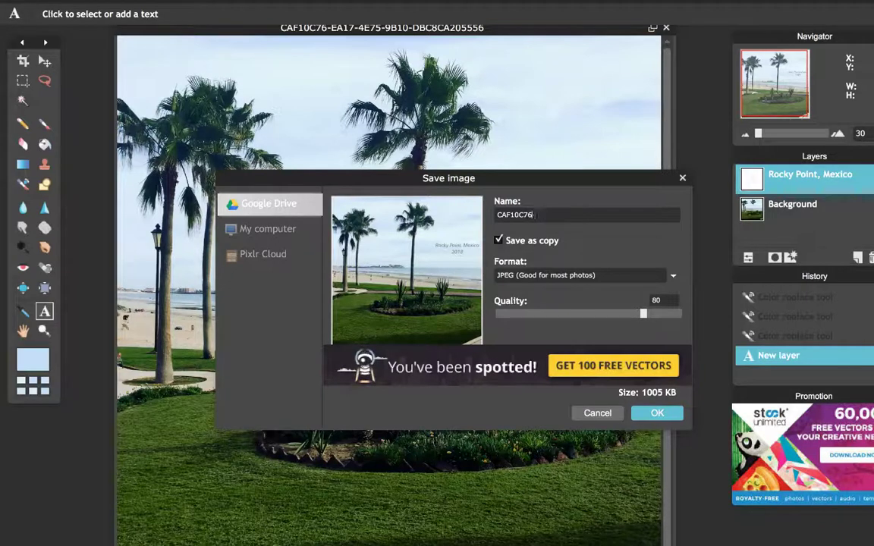
{"action": "key", "text": "BackSpace"}
{"action": "type", "text": "Rocky Point"}
{"action": "key", "text": "Return"}
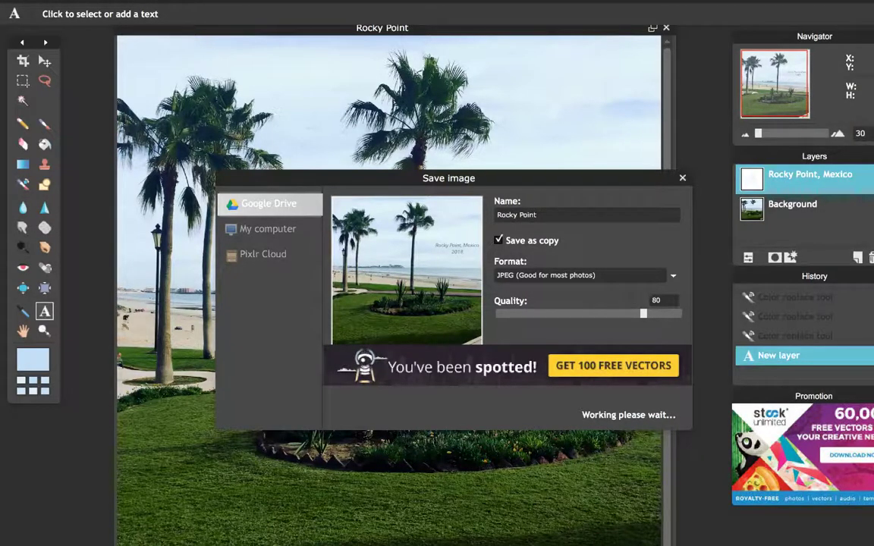
{"action": "left_click", "coordinate": [268, 228]}
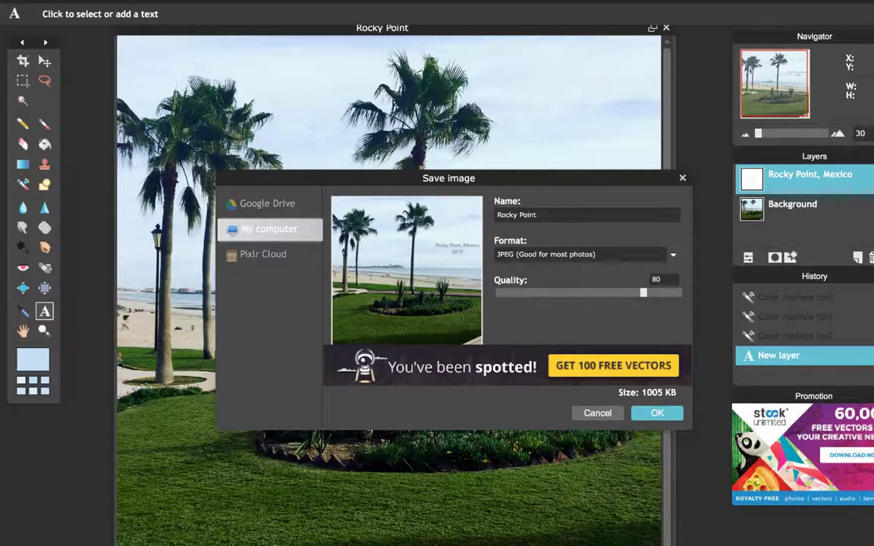
{"action": "key", "text": "Return"}
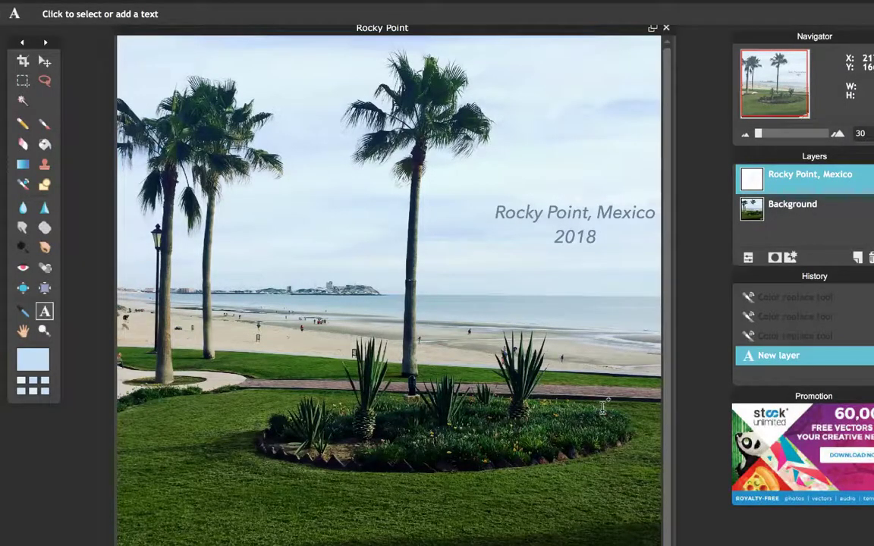
{"action": "left_click", "coordinate": [269, 393]}
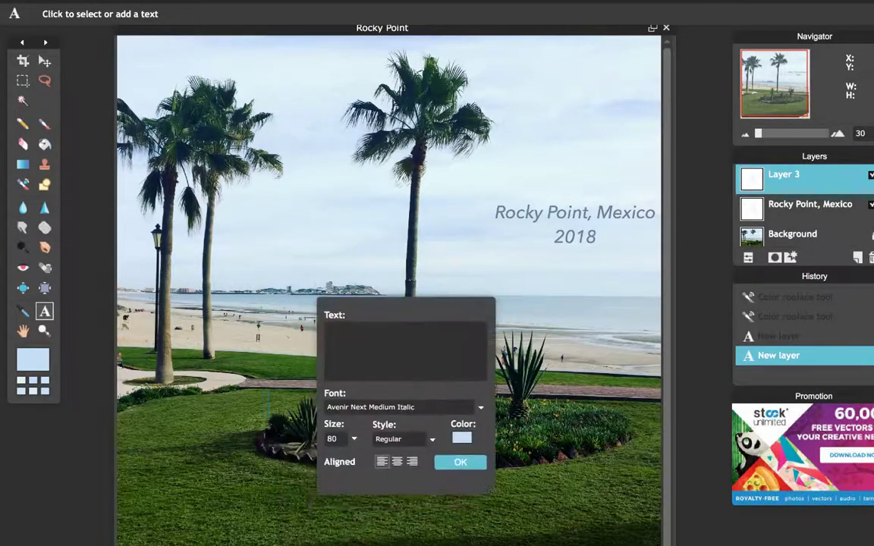
{"action": "left_click", "coordinate": [460, 460]}
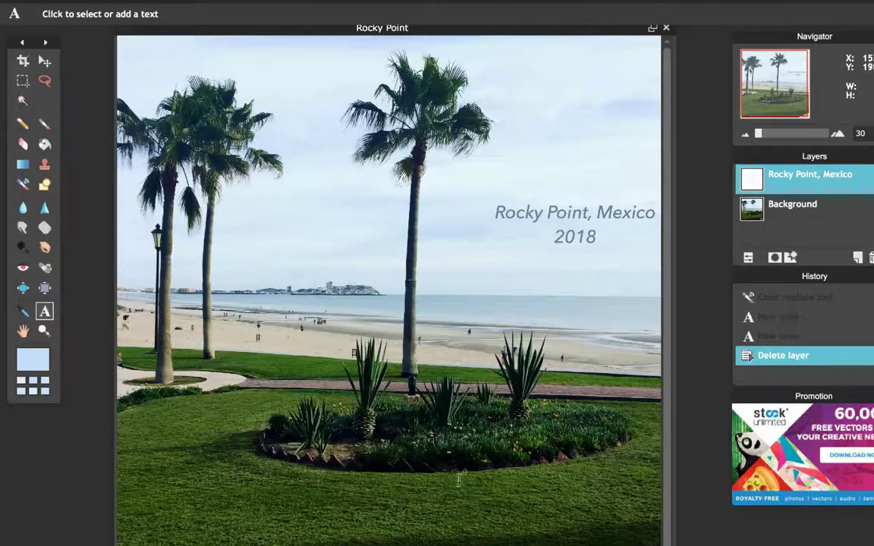
Step: Save the Rocky Point image to the computer again as a JPEG with quality 100
{"action": "left_click", "coordinate": [44, 61]}
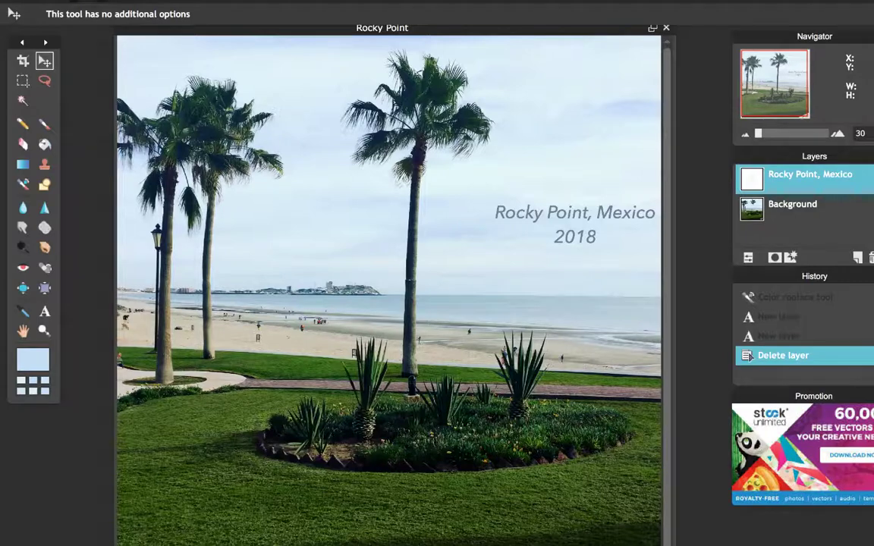
{"action": "left_click", "coordinate": [79, 1]}
{"action": "mouse_move", "coordinate": [19, 1]}
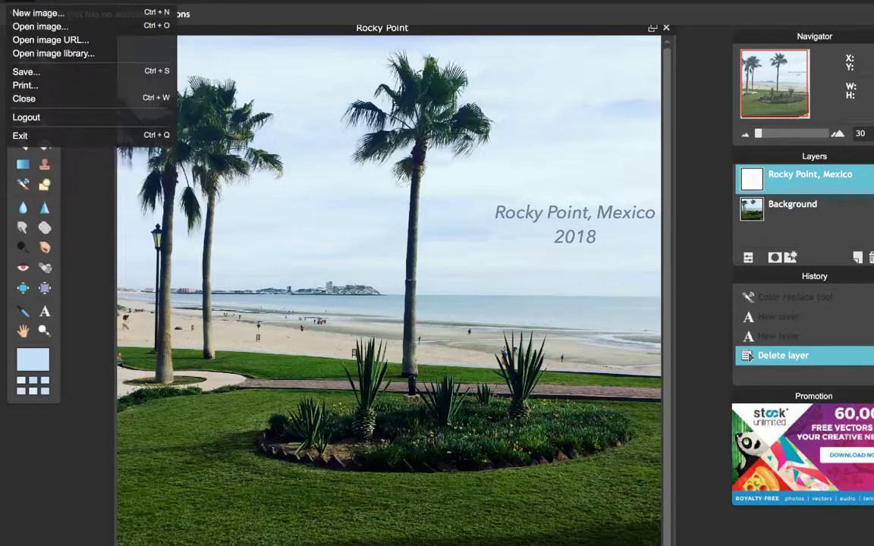
{"action": "left_click", "coordinate": [26, 71]}
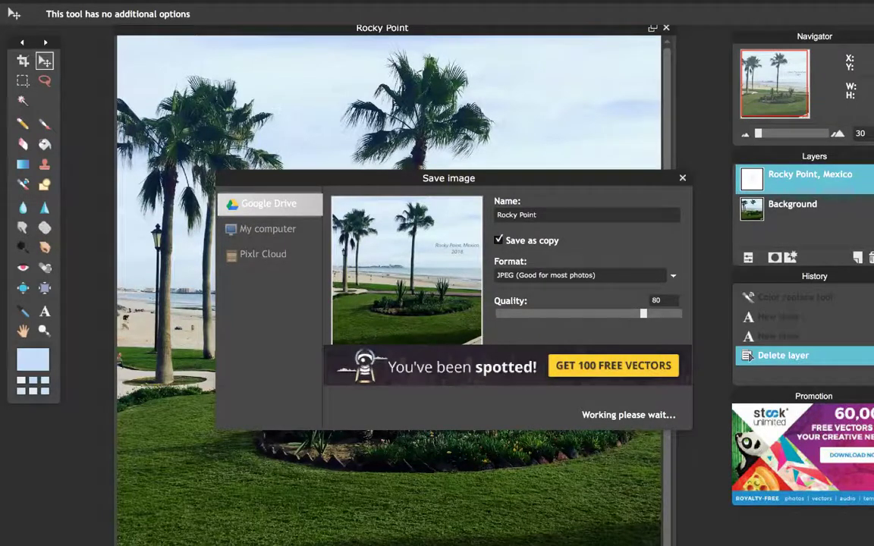
{"action": "left_click", "coordinate": [269, 229]}
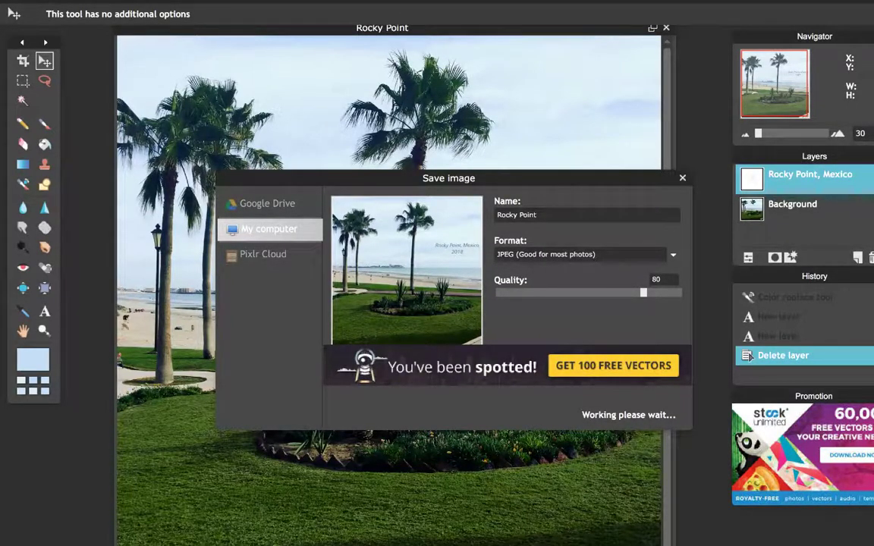
{"action": "left_click_drag", "start_coordinate": [644, 292], "coordinate": [681, 292]}
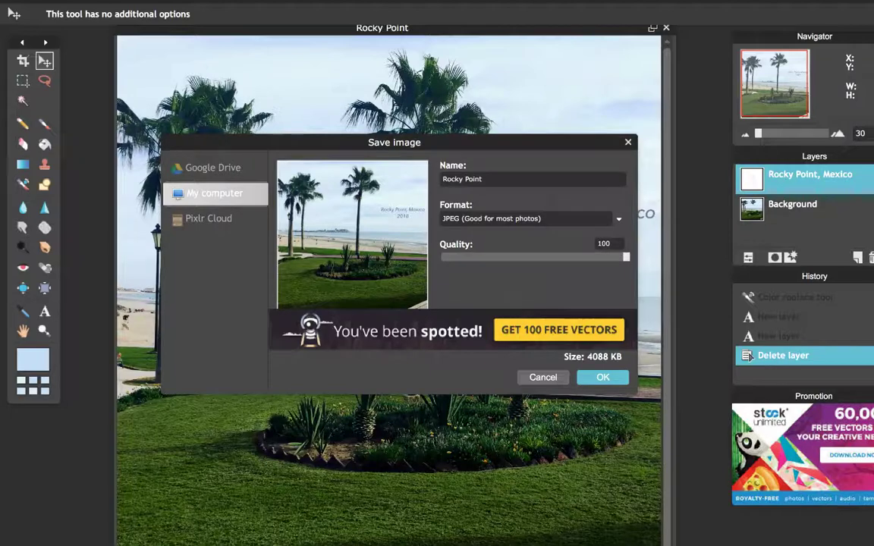
{"action": "key", "text": "Return"}
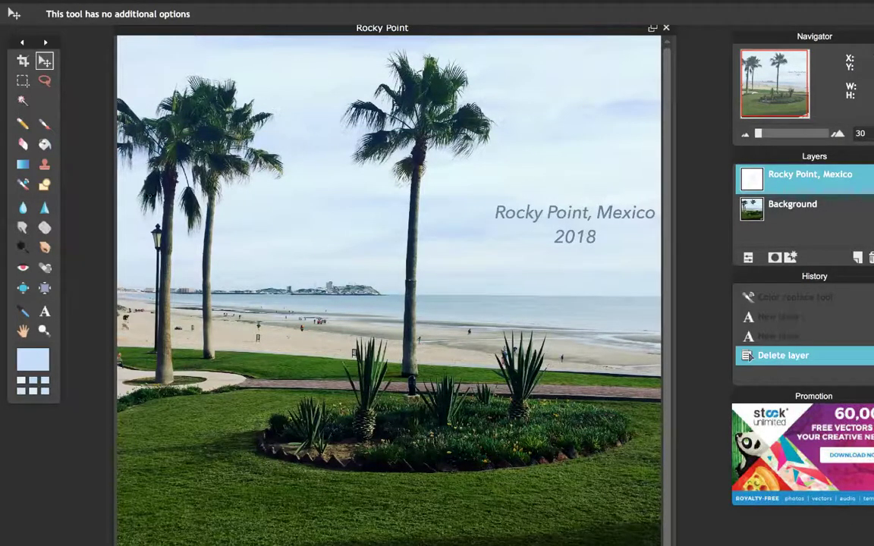
Step: Nudge the caption layer slightly left and down, away from the photo's right edge
{"action": "mouse_move", "coordinate": [283, 219]}
{"action": "left_mouse_down"}
{"action": "mouse_move", "coordinate": [387, 220]}
{"action": "mouse_move", "coordinate": [271, 221]}
{"action": "left_mouse_up"}
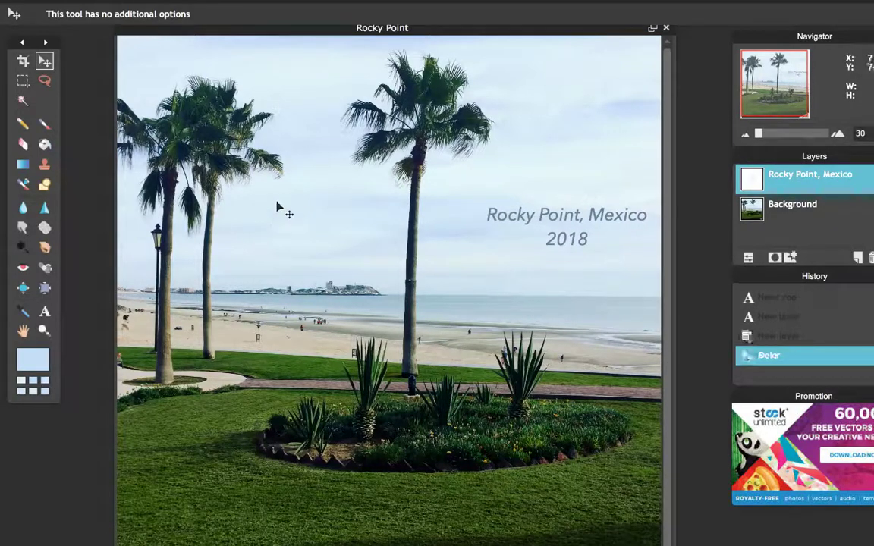